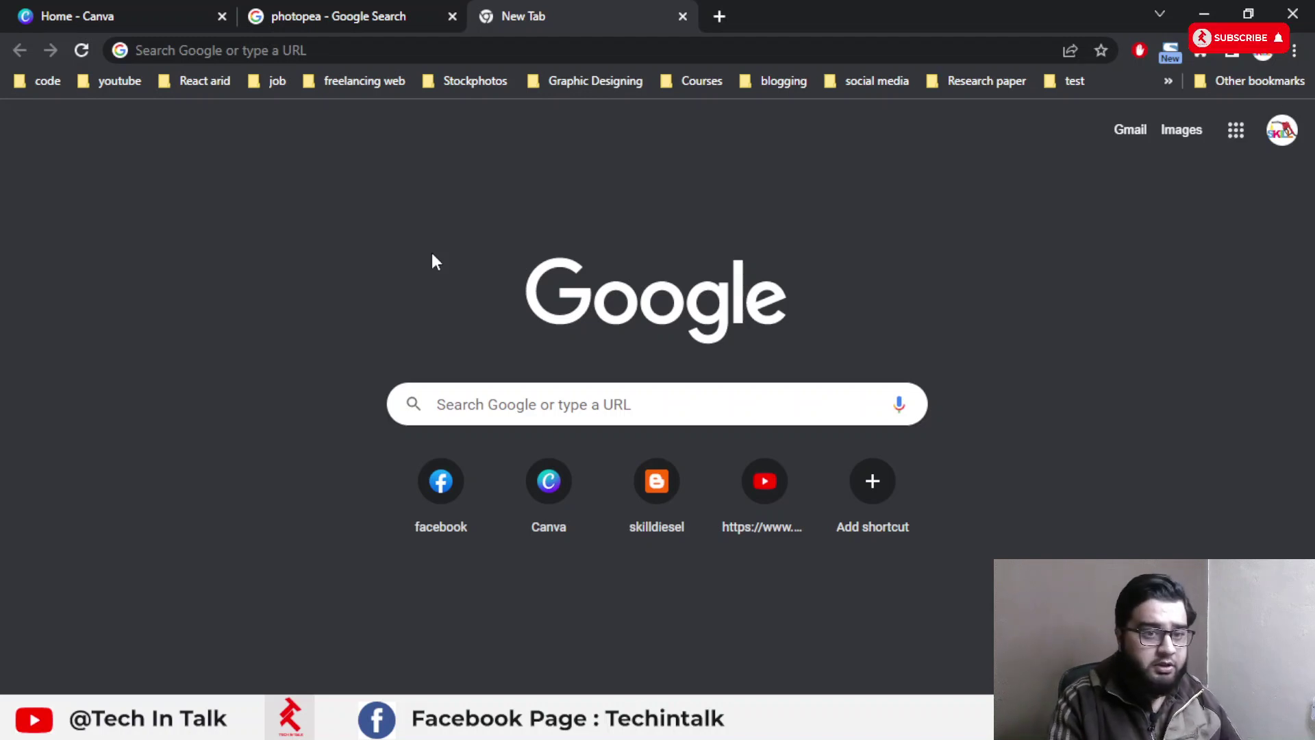
# Switch to Canva and open the recent T-shirt design "stay home" in the browser, declining the desktop app.
pyautogui.click(69, 8)
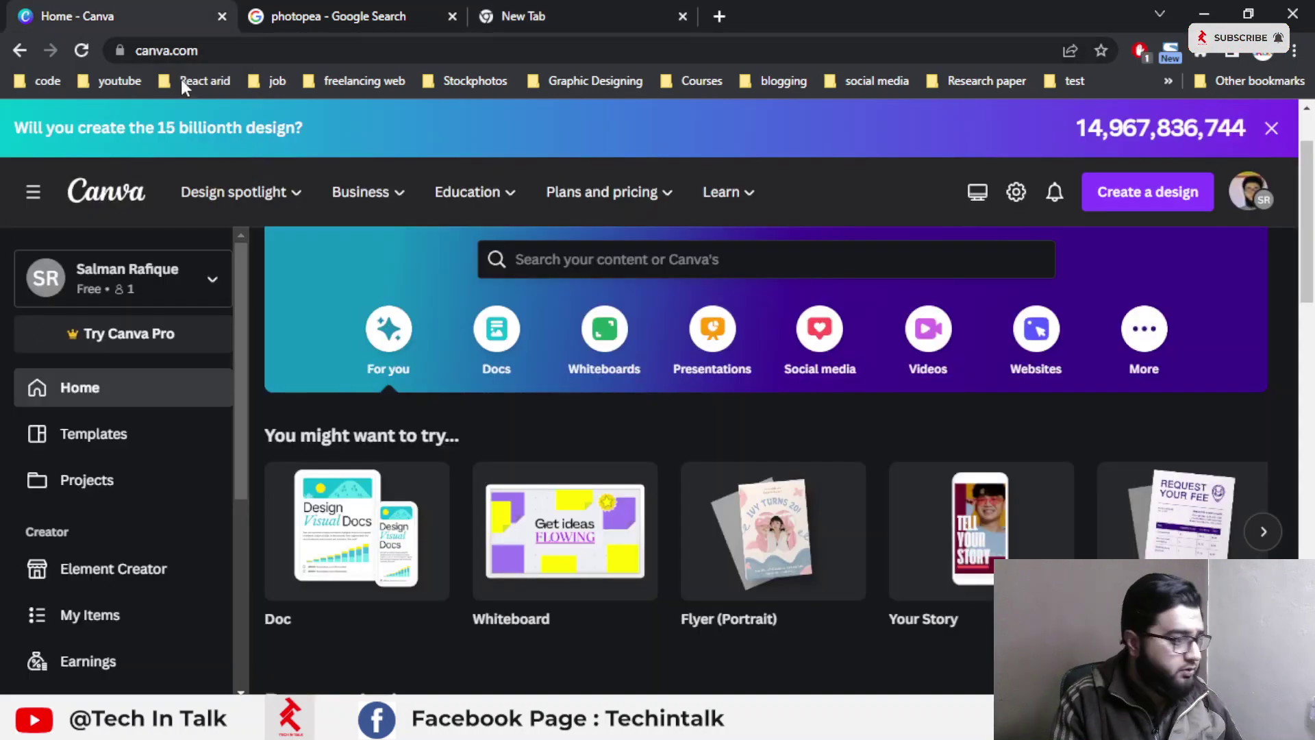
pyautogui.moveTo(374, 188)
pyautogui.scroll(-4, 548, 644)
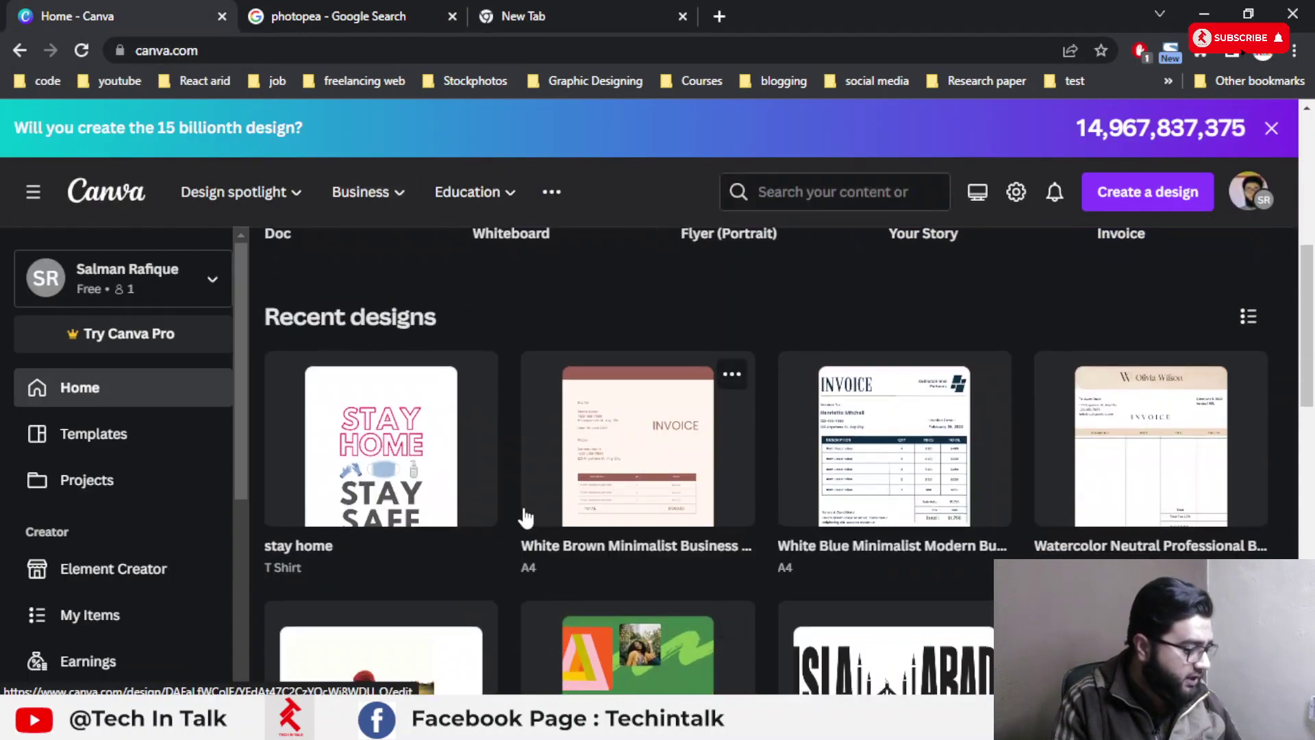
pyautogui.click(435, 504)
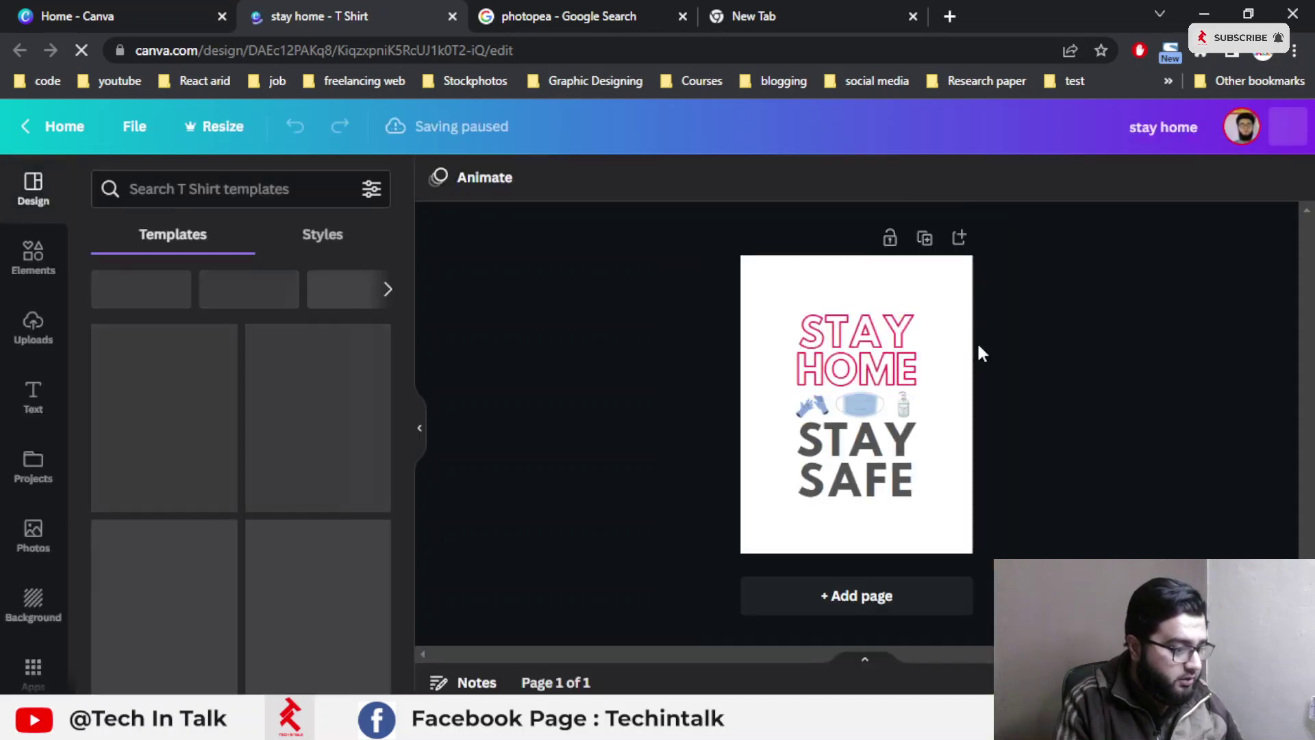
pyautogui.hotkey('ctrl', '+')
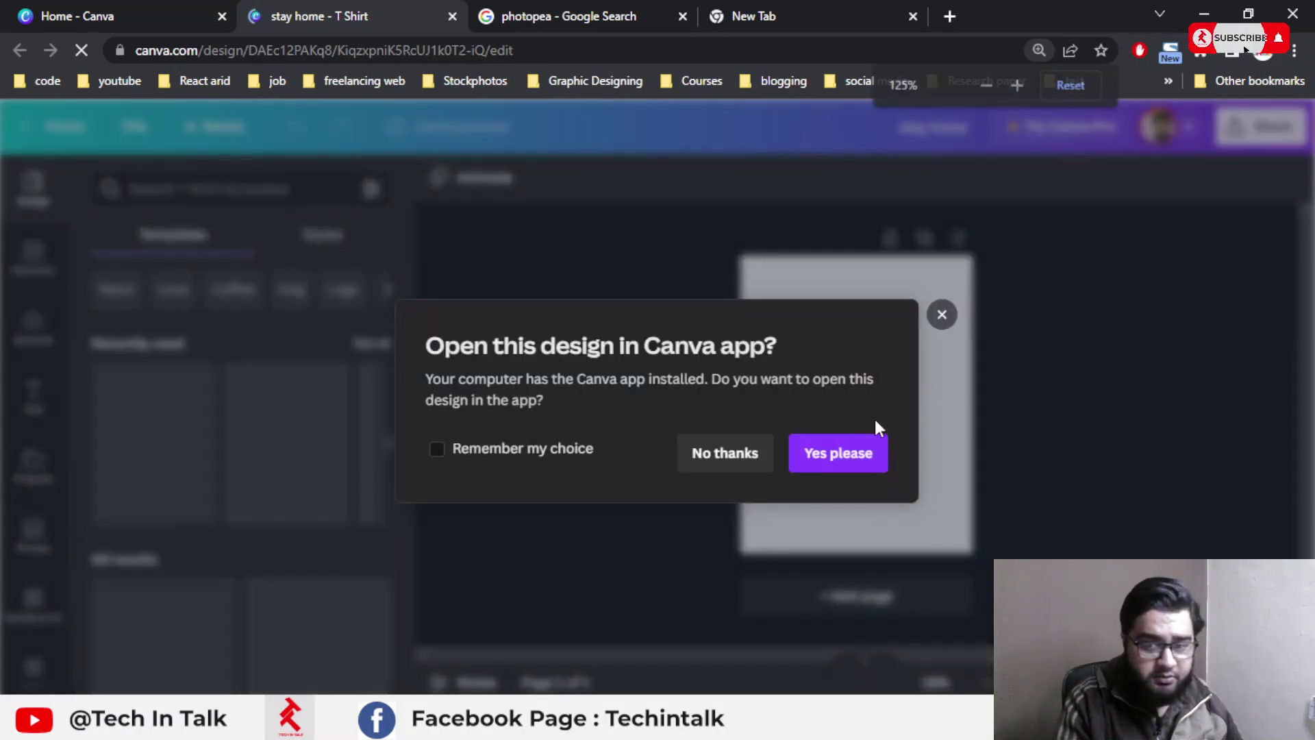
pyautogui.click(730, 458)
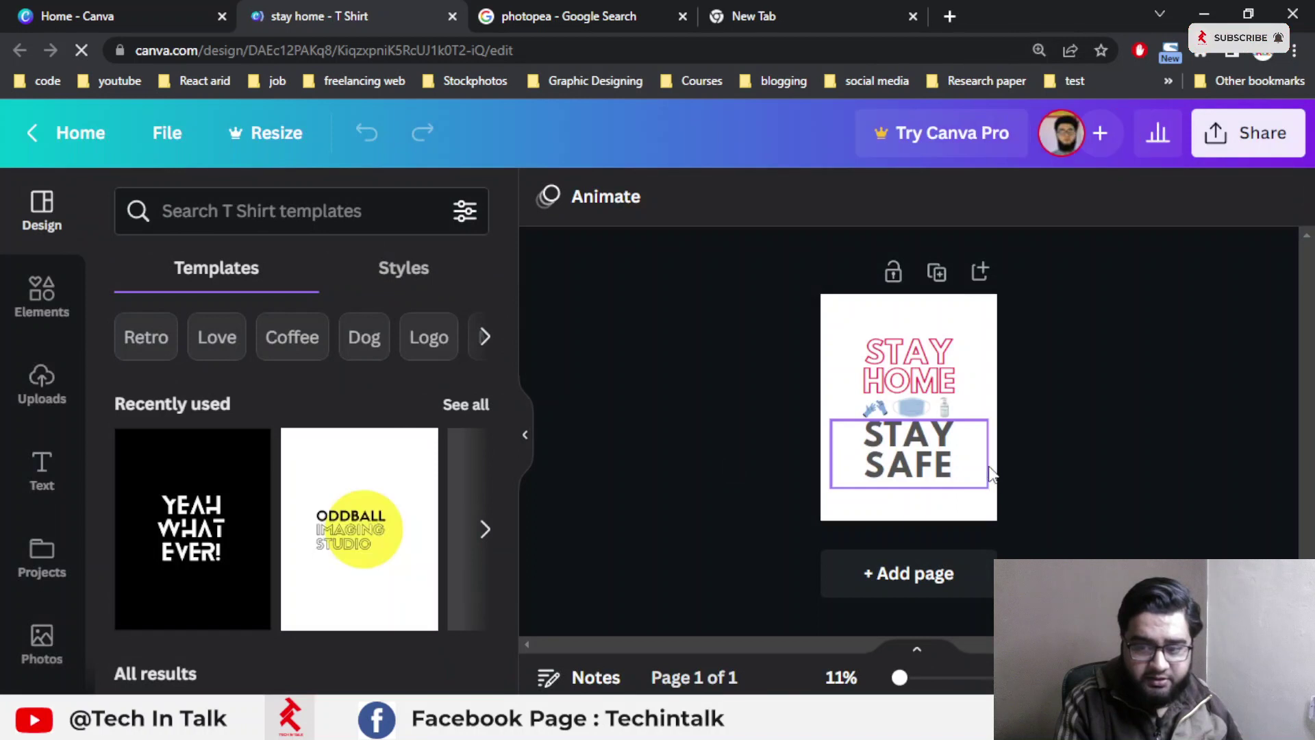
# Examine the whole T-shirt design up close, including its face mask graphic.
pyautogui.scroll(2, 989, 466)
pyautogui.scroll(3, 989, 466)
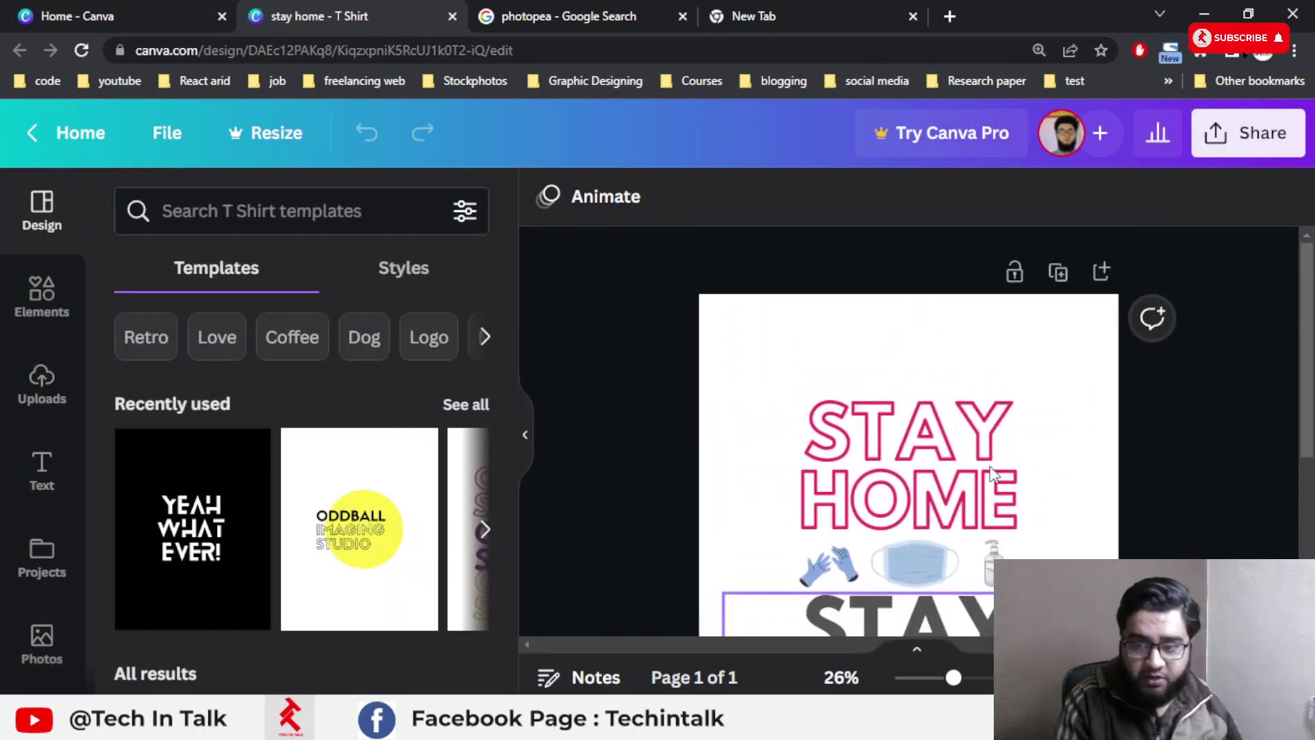
pyautogui.scroll(-3, 993, 472)
pyautogui.scroll(3, 992, 472)
pyautogui.scroll(-3, 993, 473)
pyautogui.scroll(3, 986, 438)
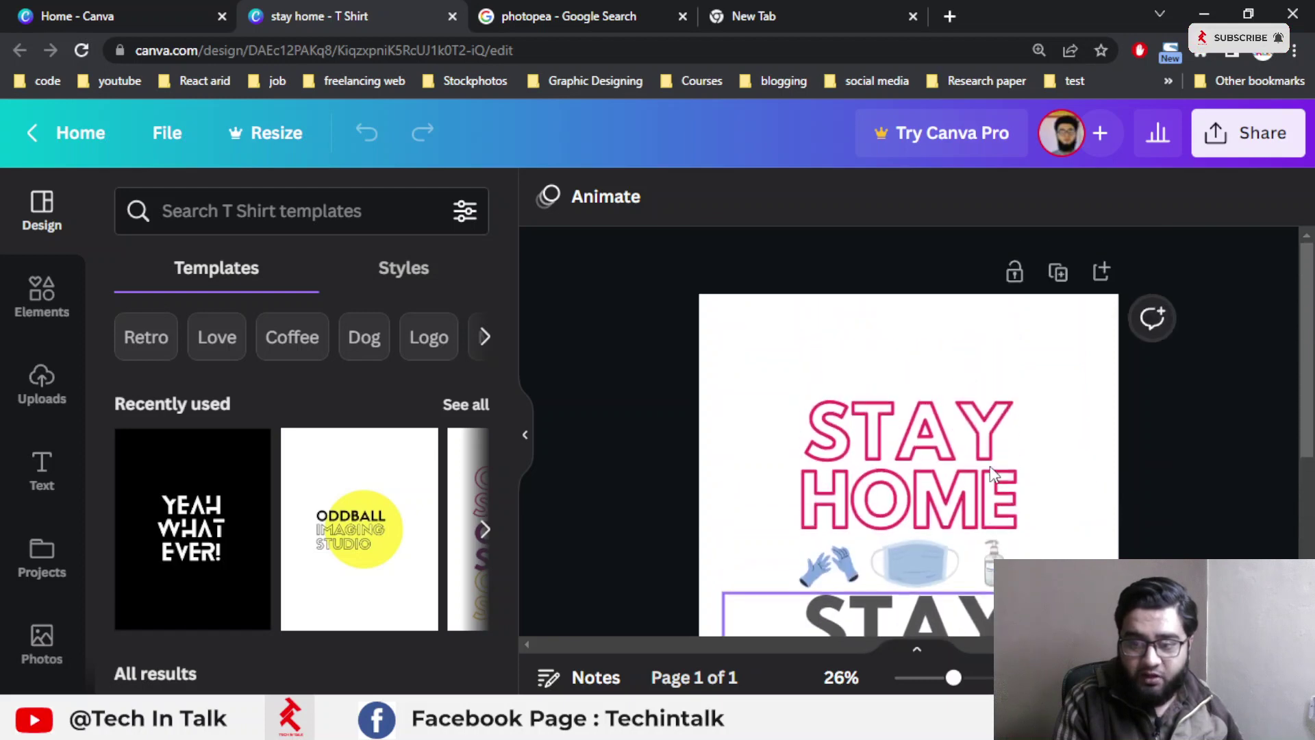
pyautogui.scroll(-1, 977, 399)
pyautogui.scroll(-3, 977, 399)
pyautogui.click(935, 397)
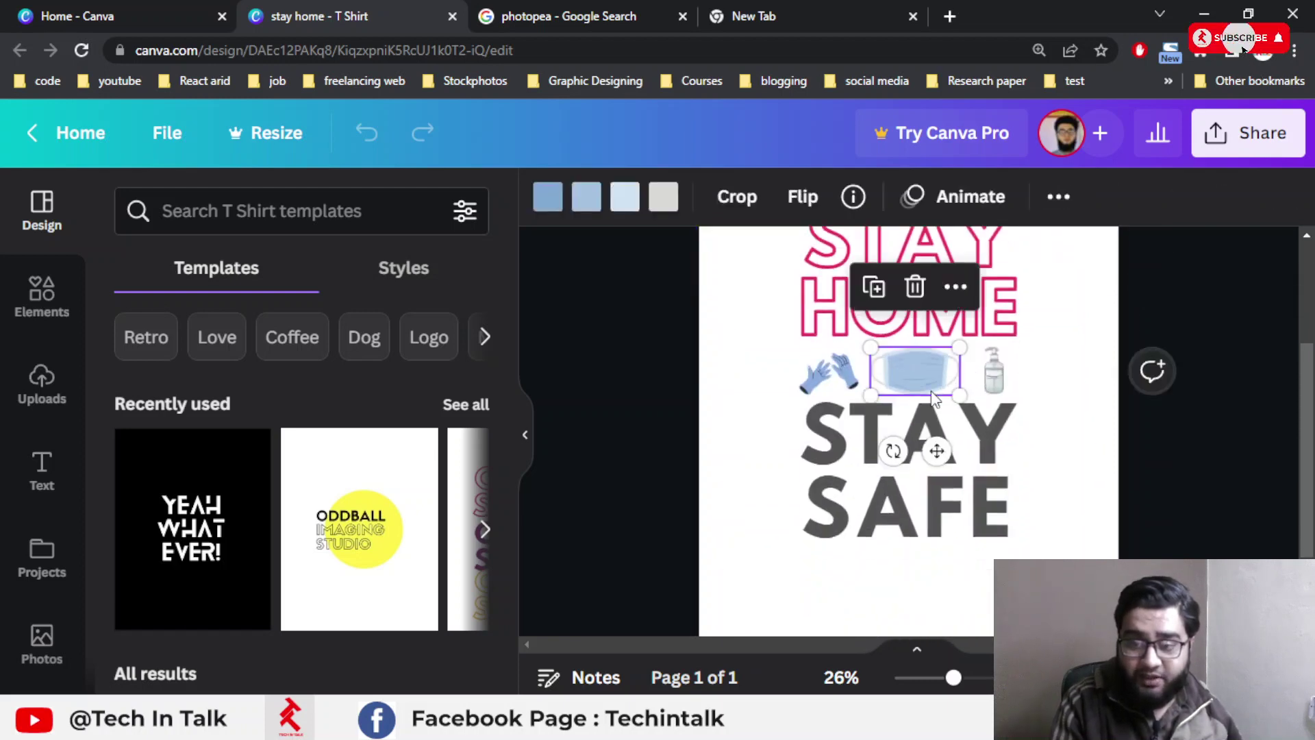
pyautogui.scroll(3, 935, 397)
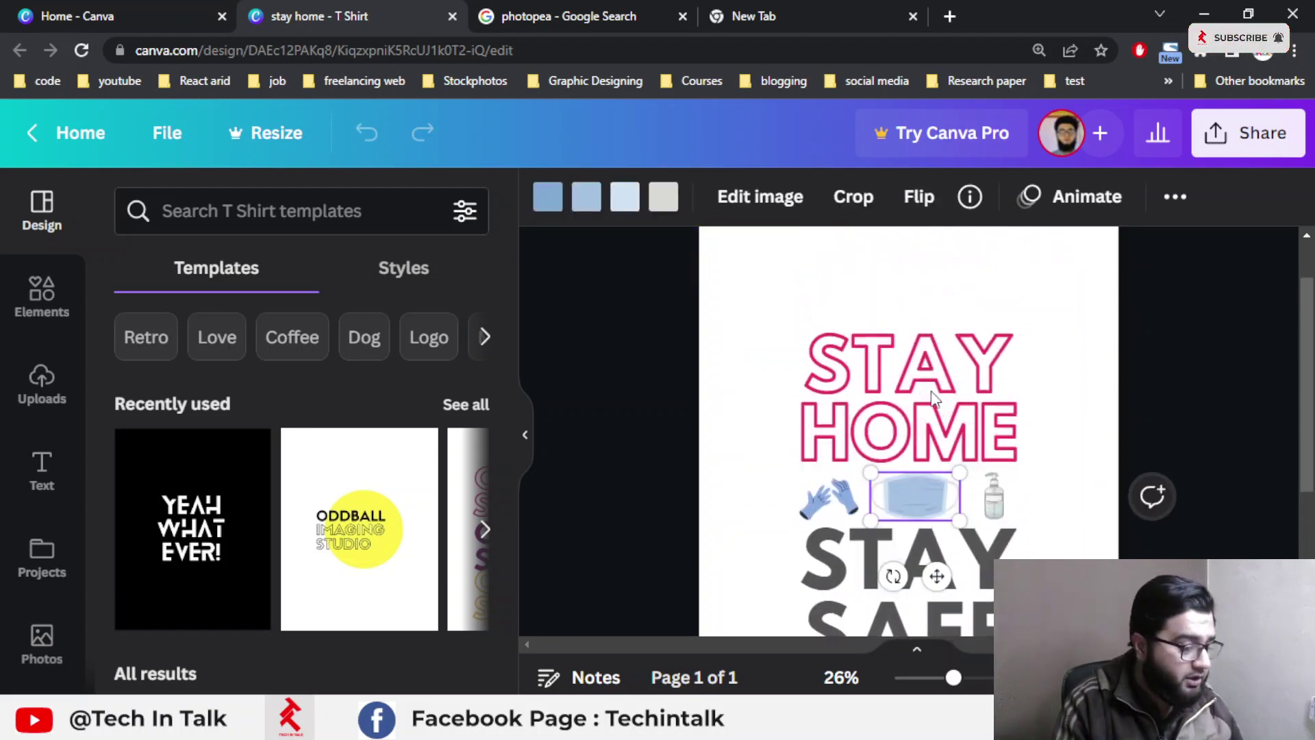
pyautogui.scroll(-2, 584, 409)
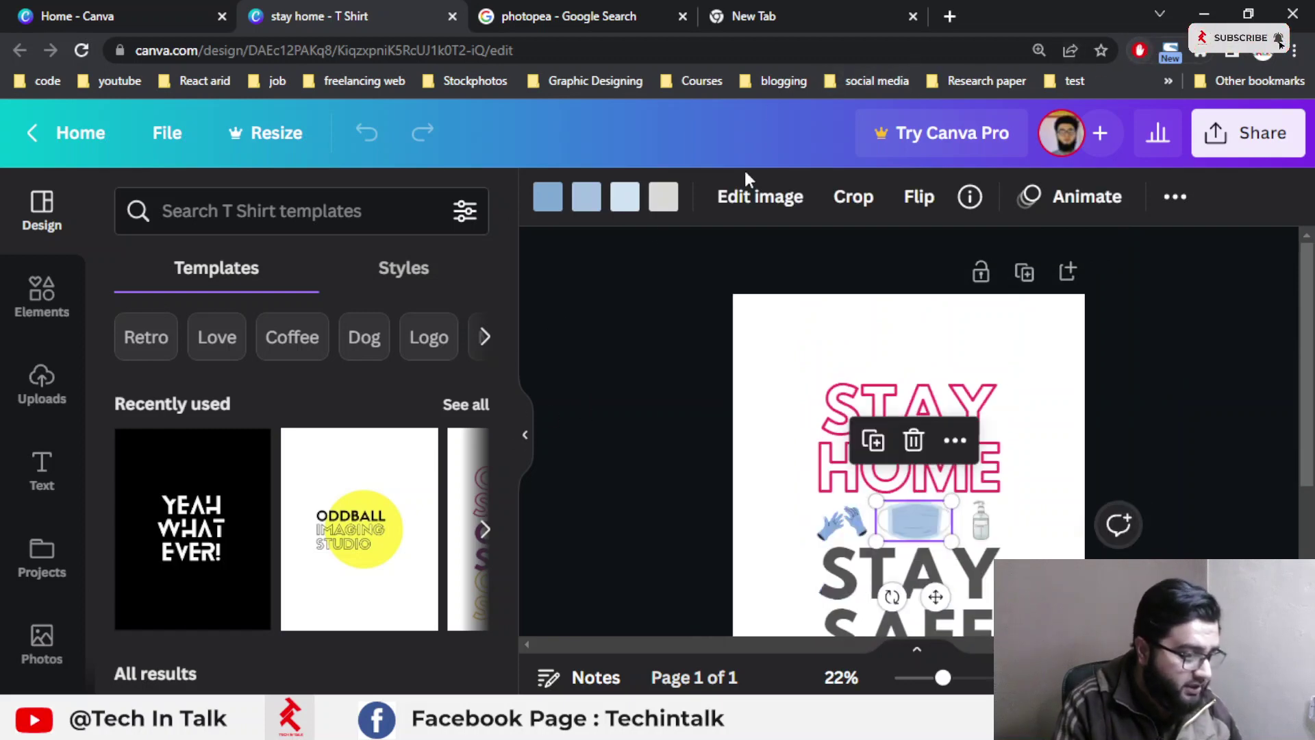
pyautogui.click(596, 287)
pyautogui.scroll(-2, 596, 288)
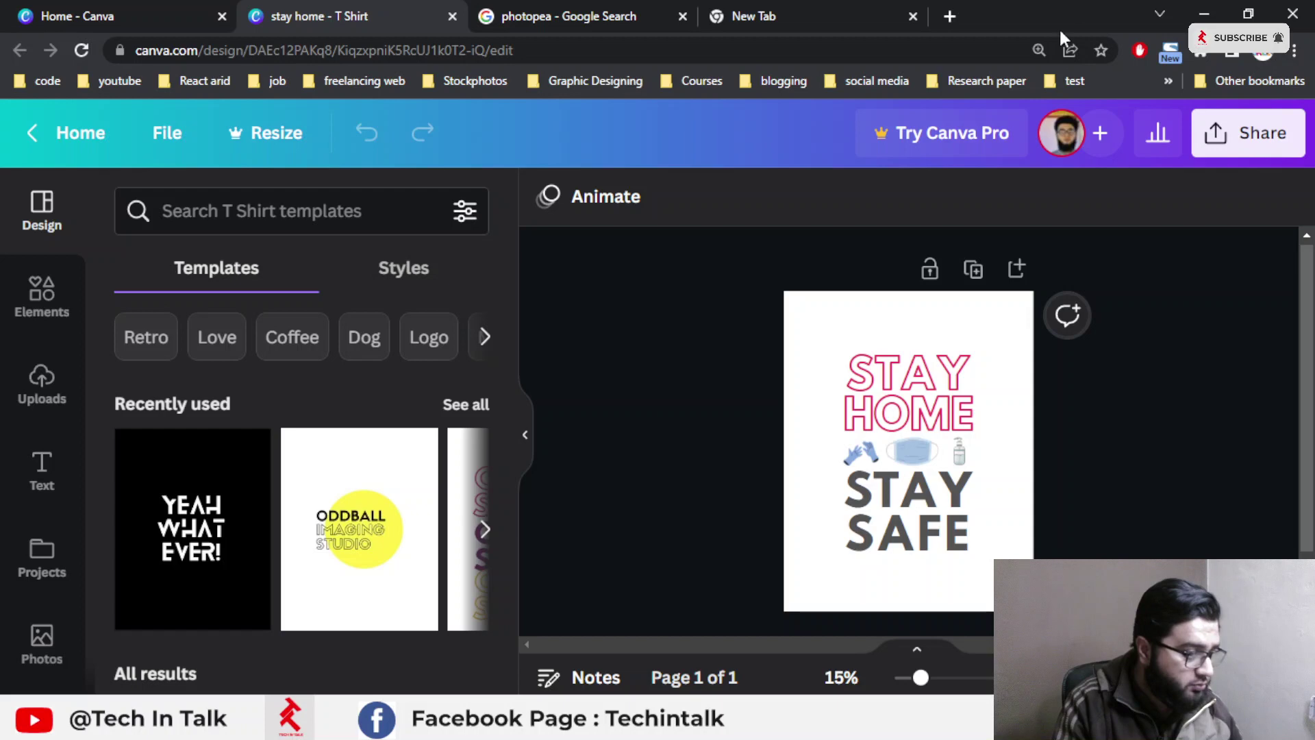
# Reduce the browser page zoom to 100%.
pyautogui.click(1039, 48)
pyautogui.click(979, 88)
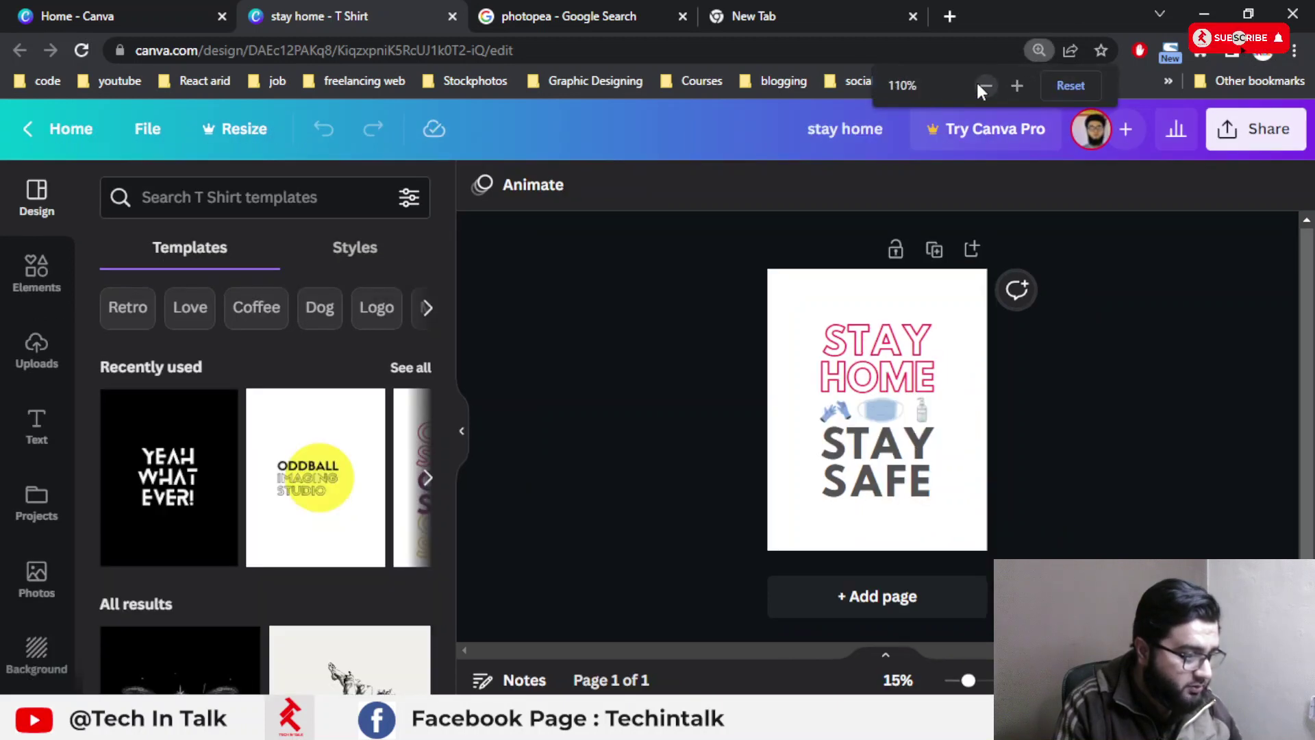
pyautogui.click(984, 86)
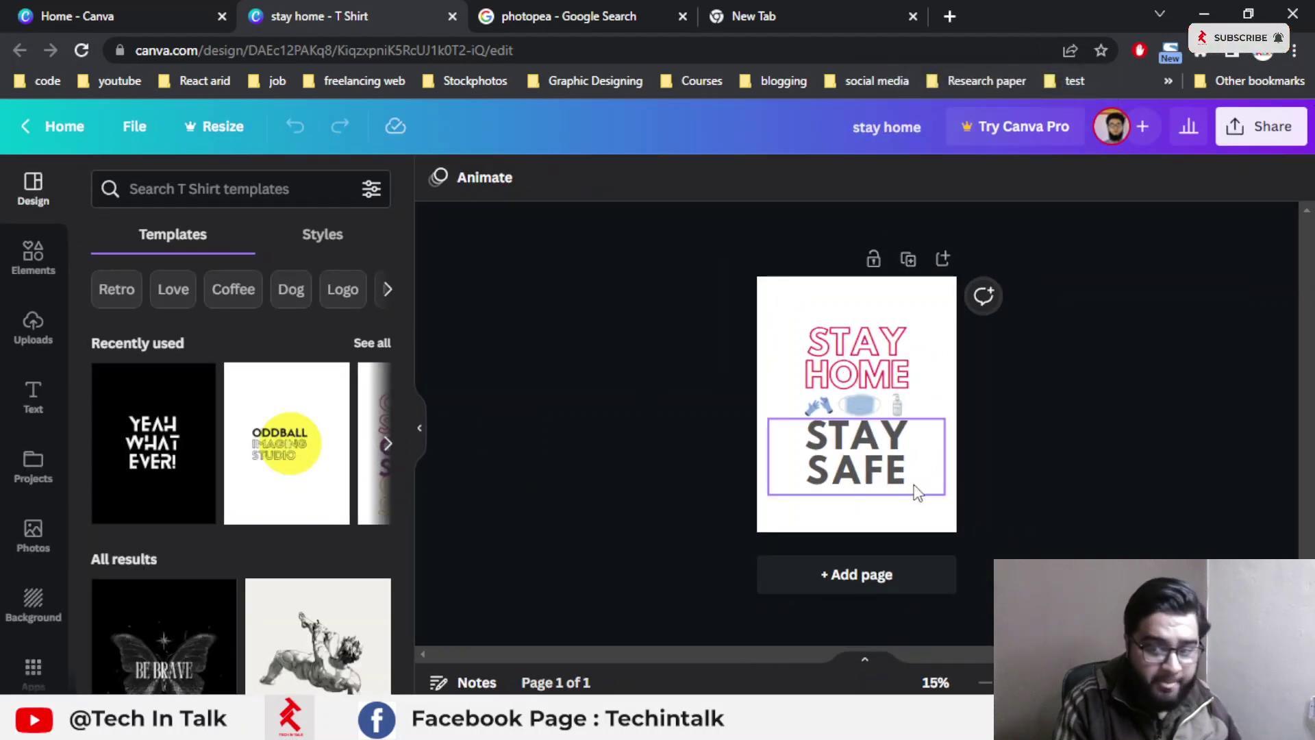
# Inspect the design's individual elements: both text blocks and the gloves, face mask and sanitizer bottle graphics.
pyautogui.scroll(4, 917, 493)
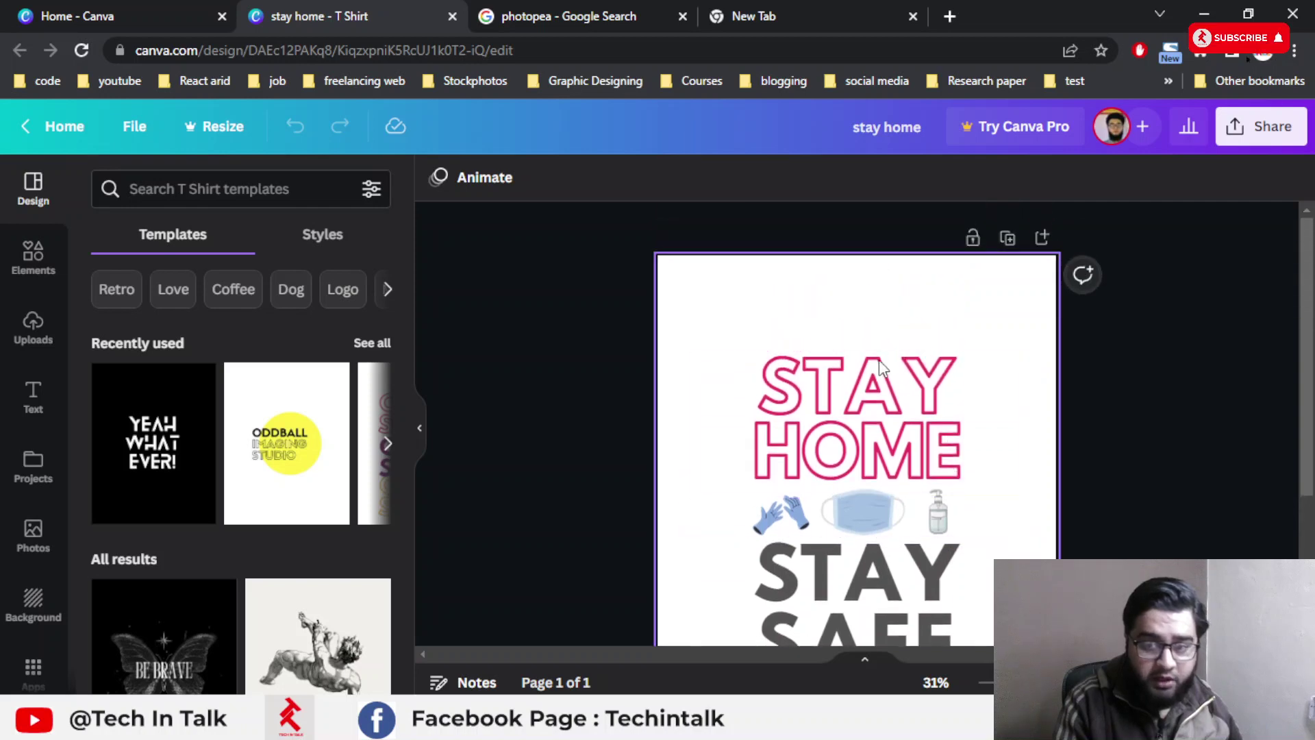
pyautogui.click(911, 425)
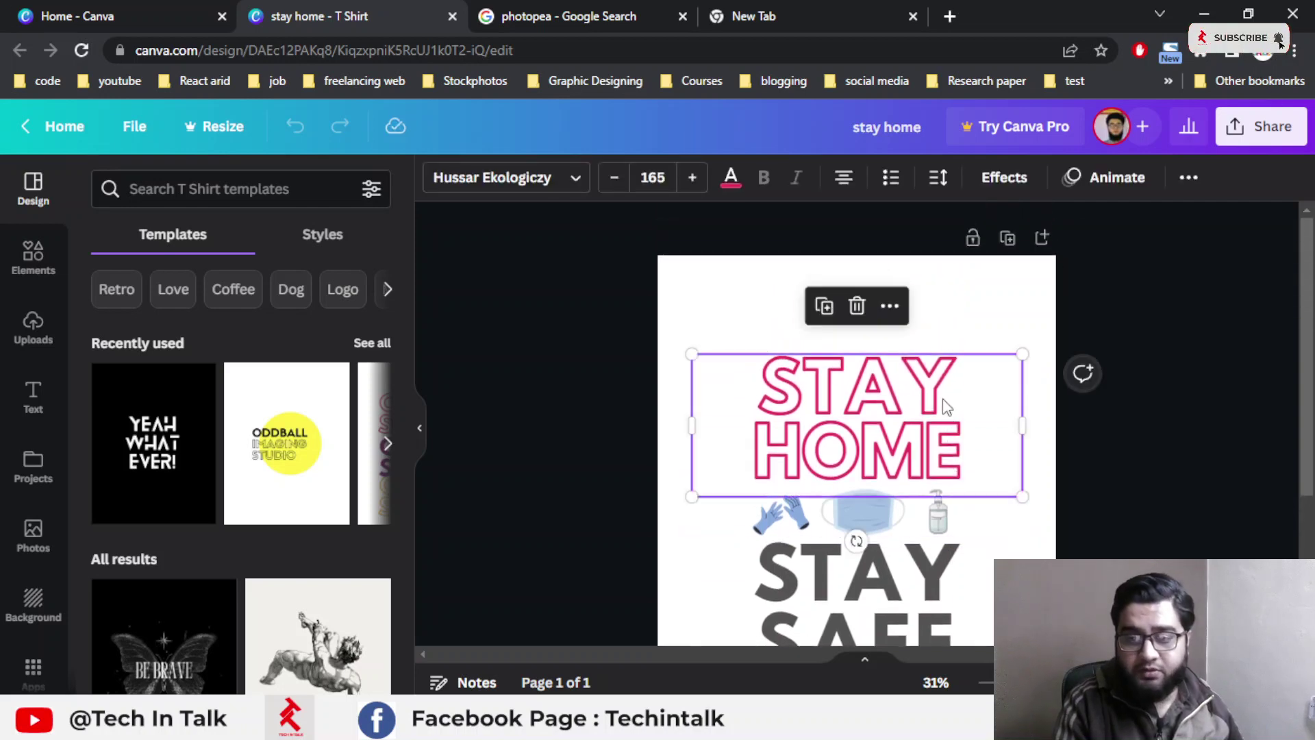
pyautogui.scroll(-3, 944, 438)
pyautogui.click(939, 466)
pyautogui.scroll(3, 856, 479)
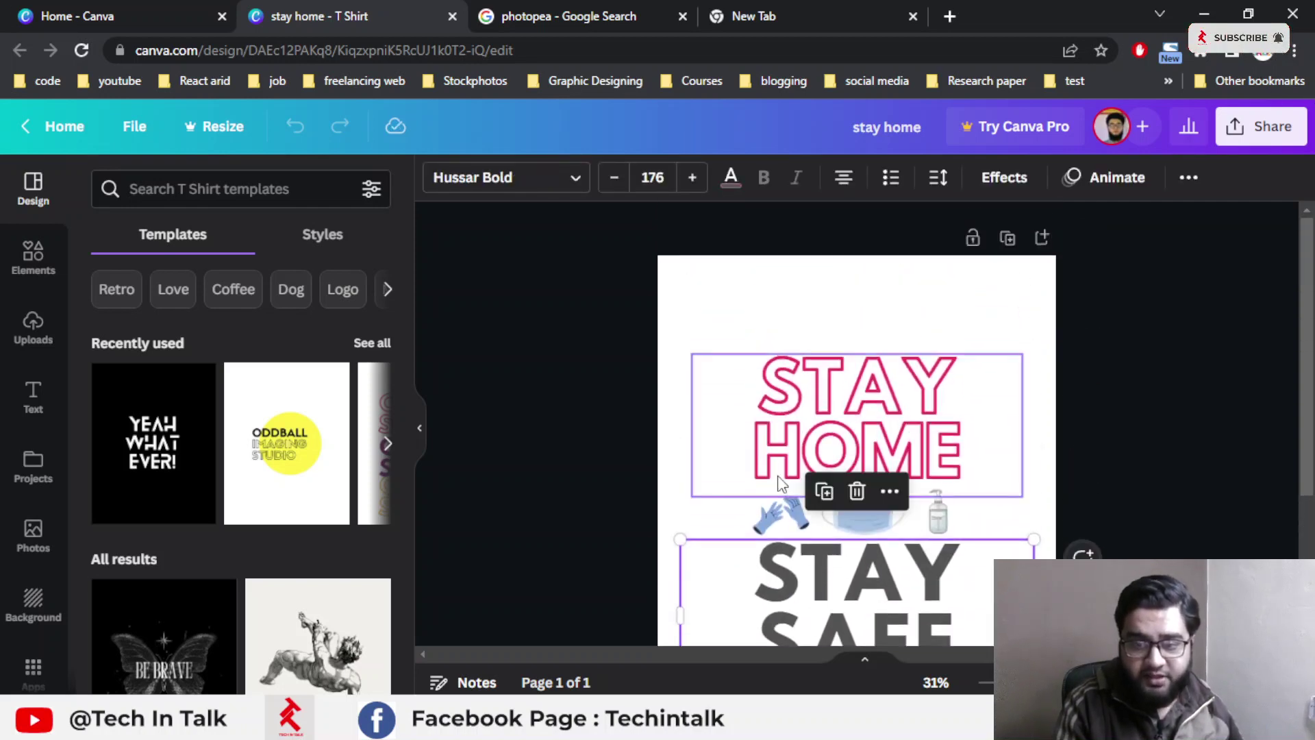
pyautogui.click(774, 514)
pyautogui.click(877, 521)
pyautogui.click(917, 524)
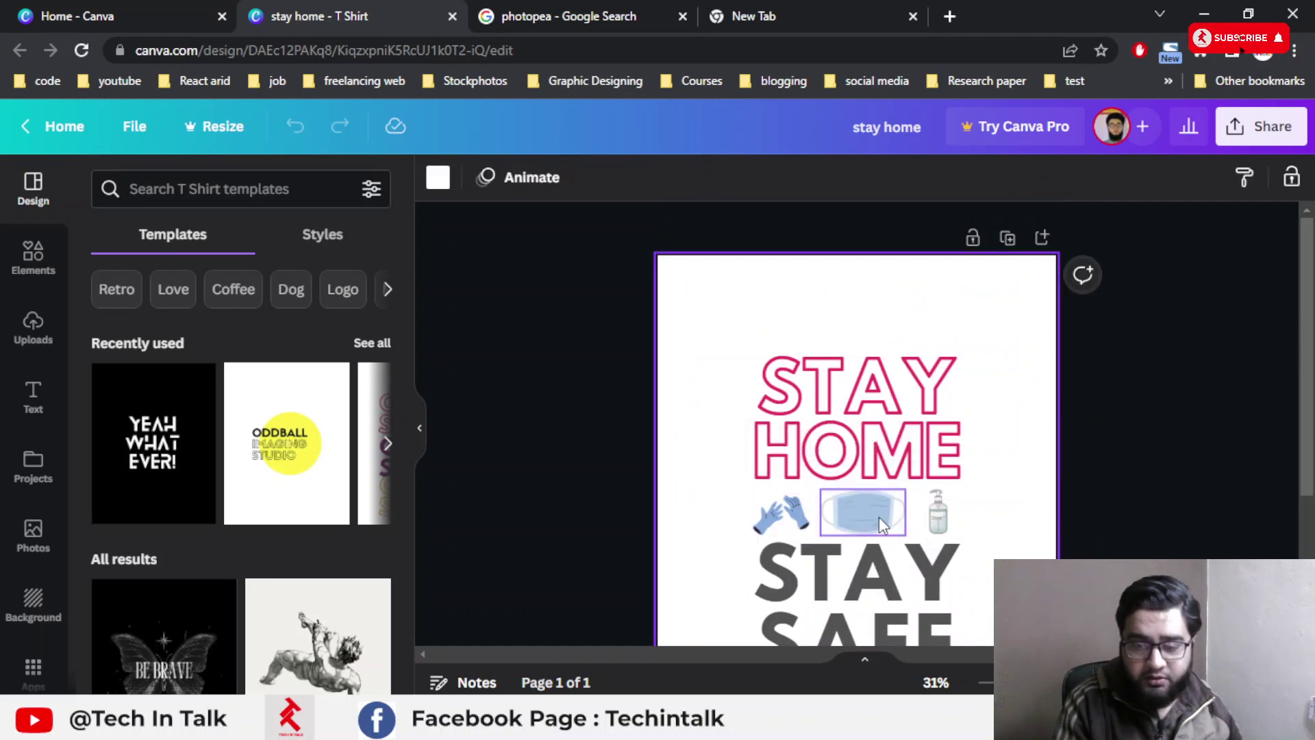
pyautogui.click(880, 524)
pyautogui.click(781, 513)
pyautogui.click(846, 517)
pyautogui.click(949, 511)
pyautogui.scroll(-3, 671, 442)
pyautogui.scroll(3, 671, 442)
pyautogui.scroll(-1, 674, 442)
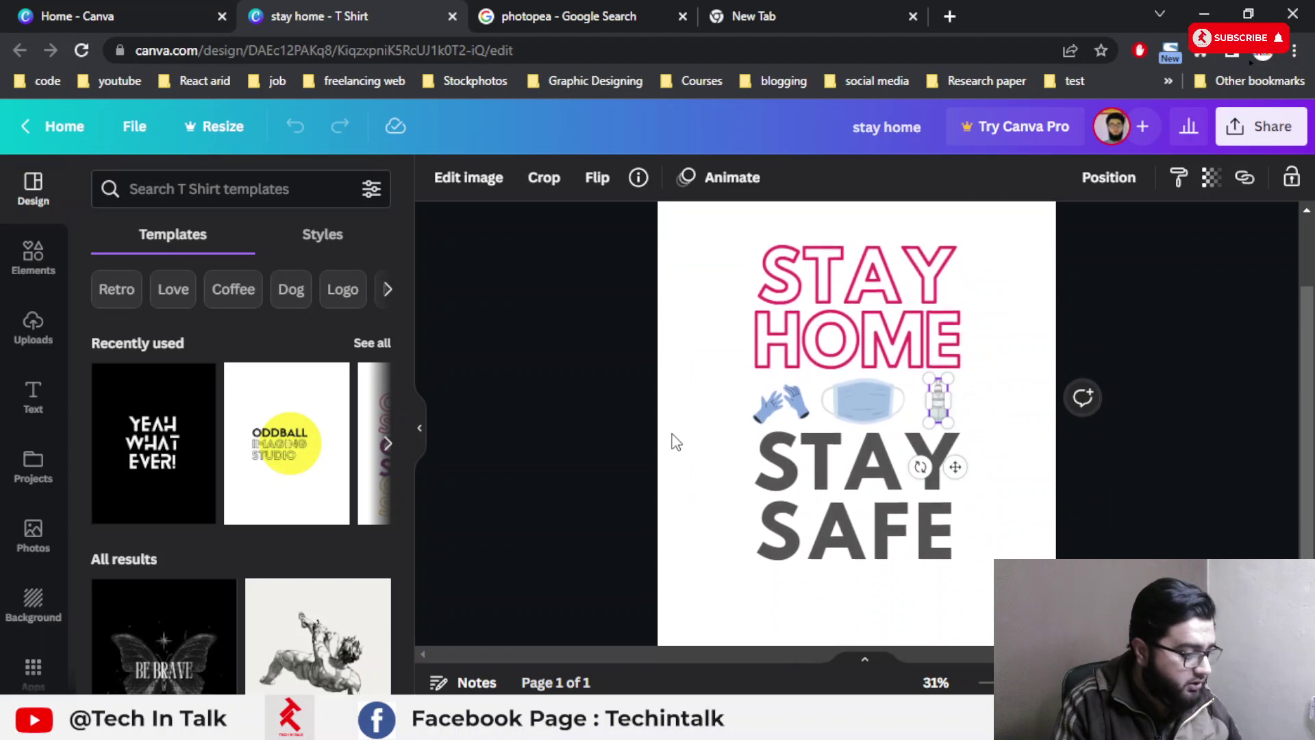
pyautogui.keyDown('ctrl'); pyautogui.scroll(-1, 631, 439); pyautogui.keyUp('ctrl')
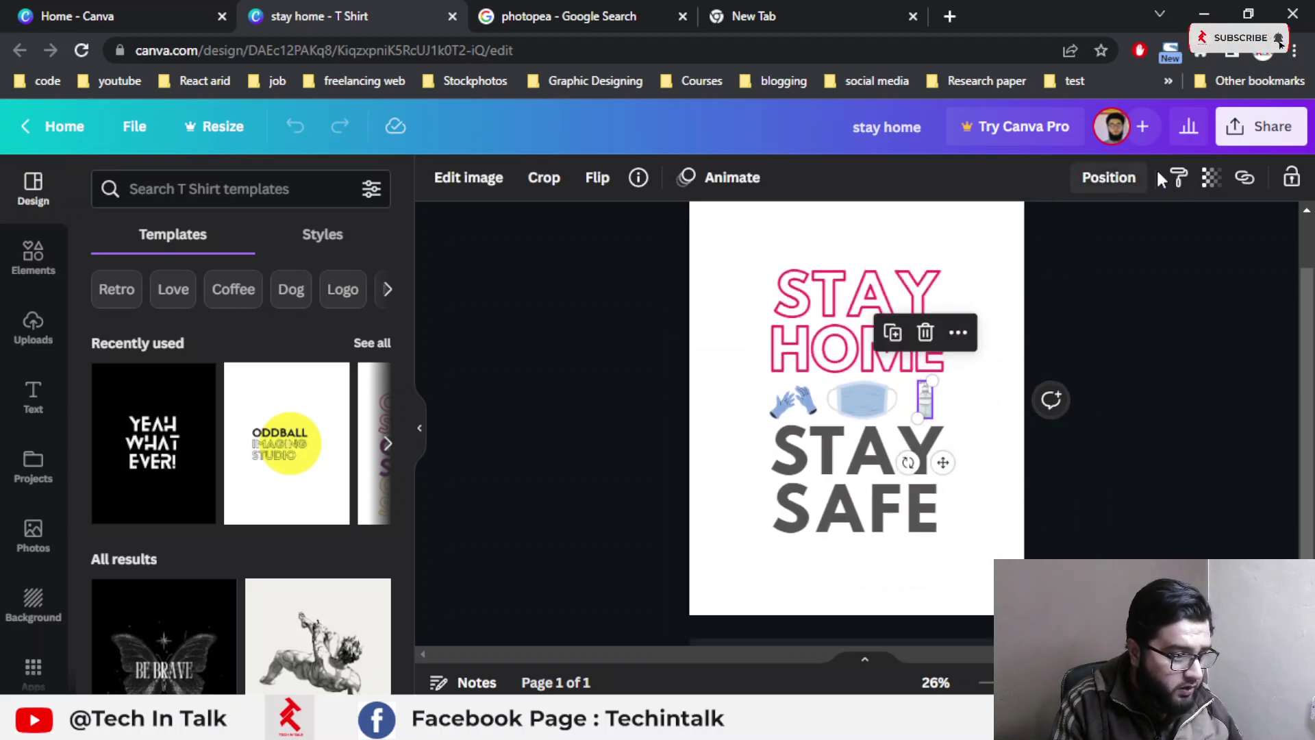
# Export the design as PDF Print with the RGB color profile and request its download.
pyautogui.click(1260, 126)
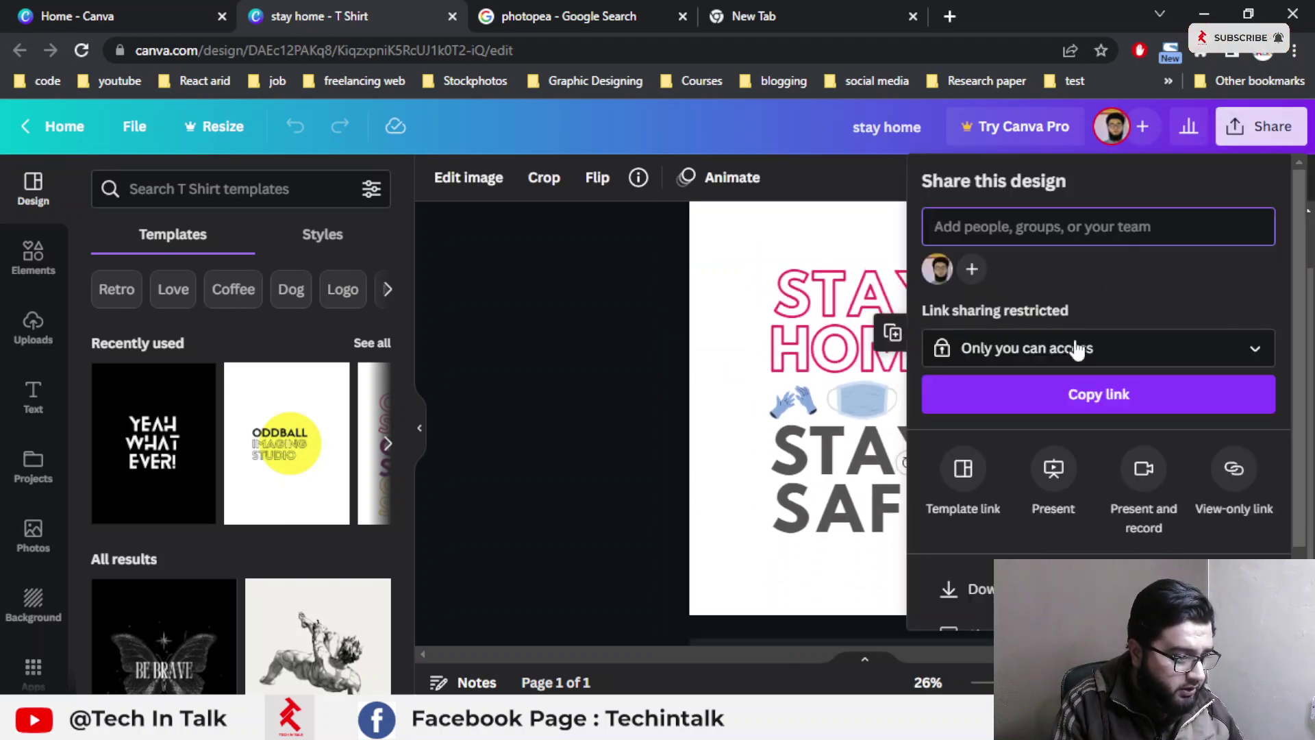
pyautogui.scroll(-2, 1079, 349)
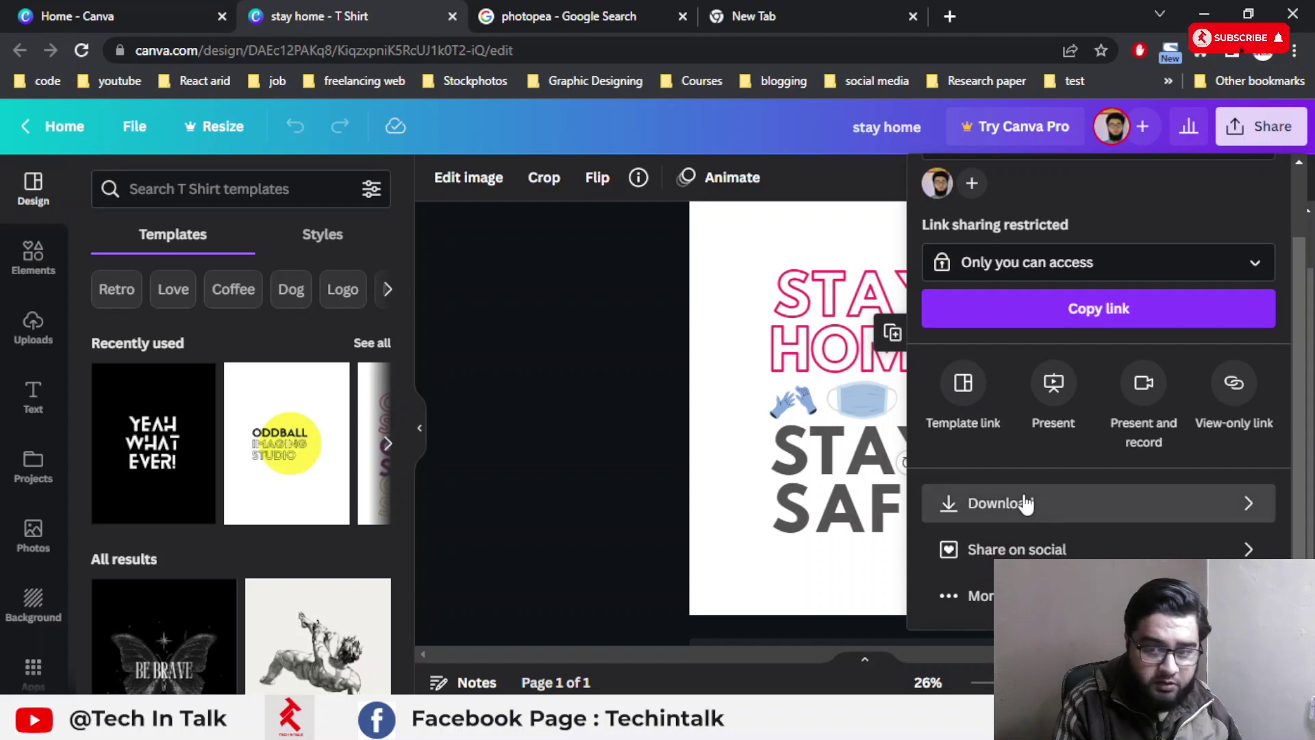
pyautogui.click(1026, 504)
pyautogui.click(1088, 266)
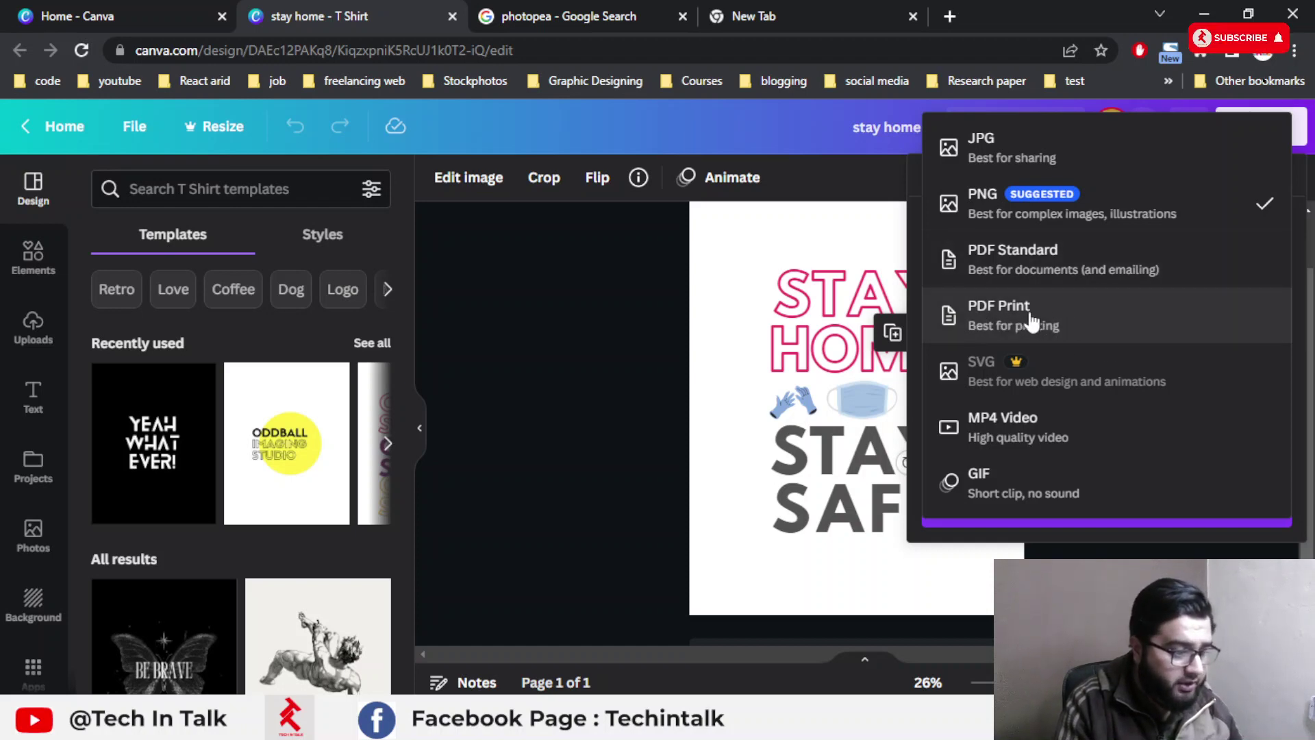
pyautogui.click(1043, 322)
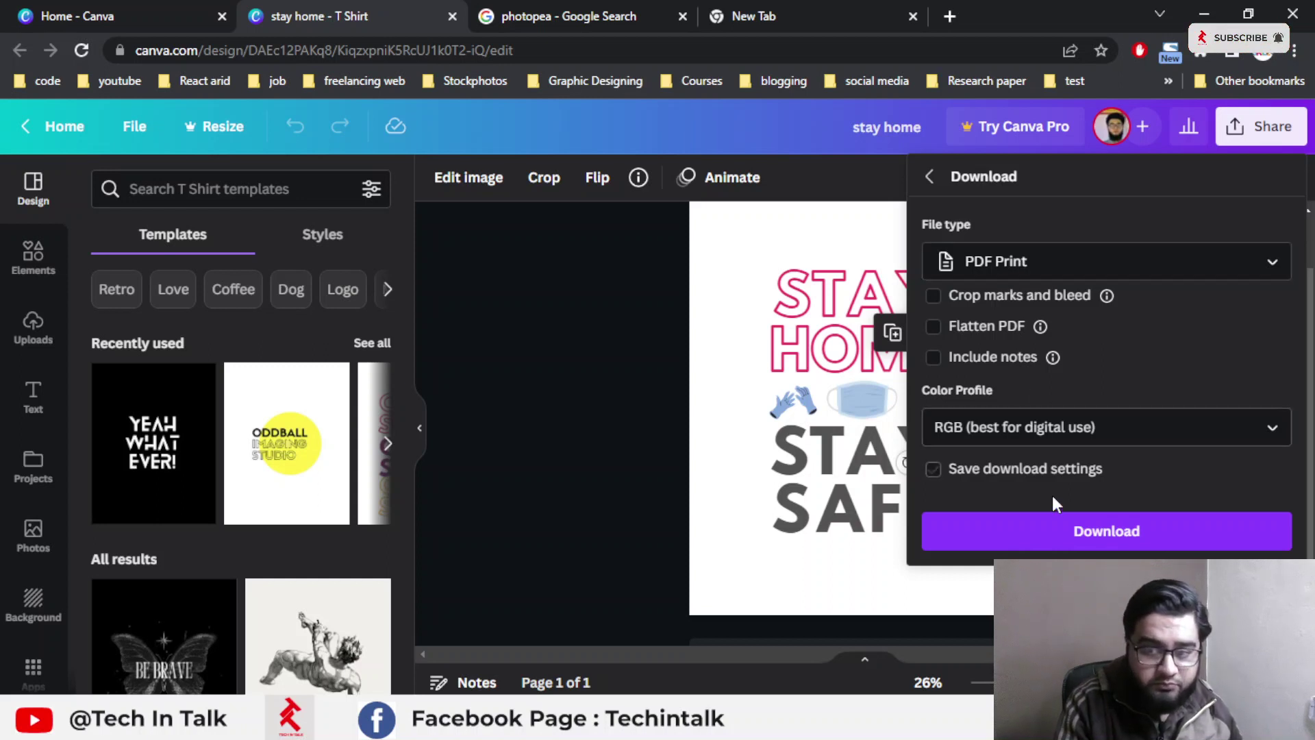
pyautogui.click(1072, 438)
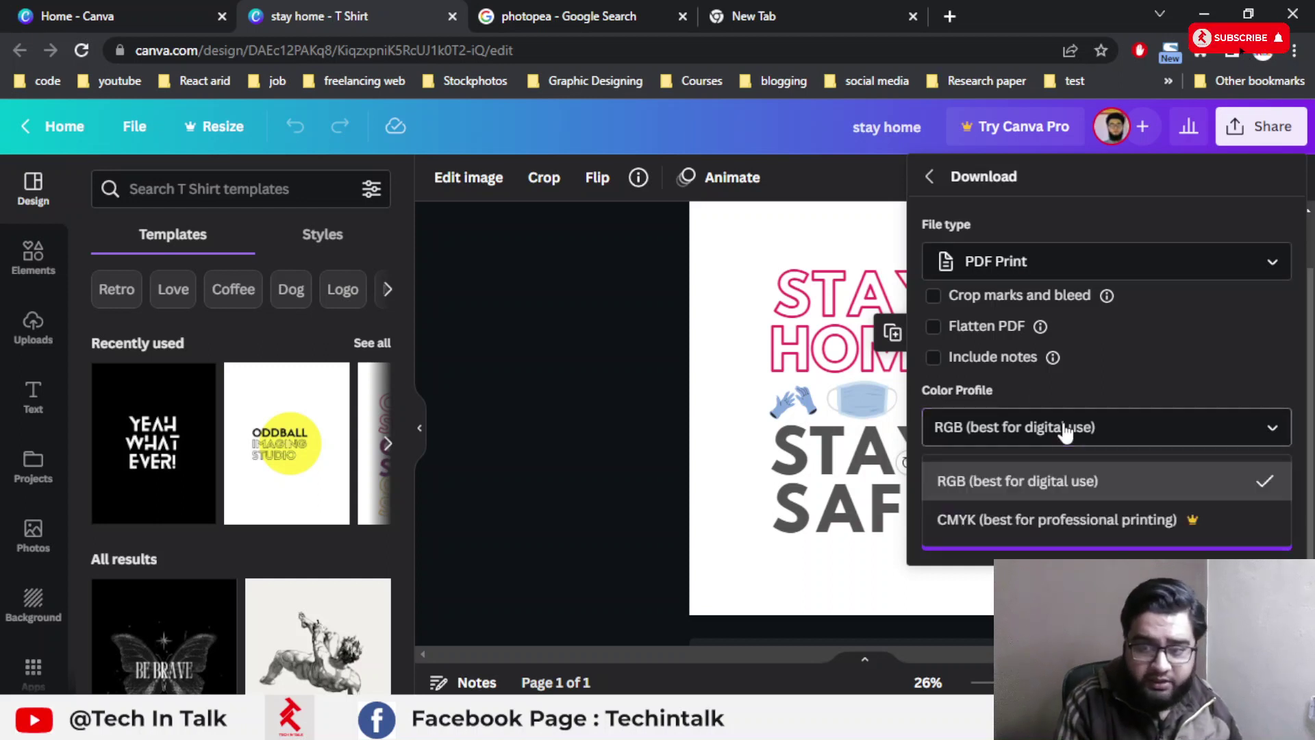
pyautogui.click(1065, 430)
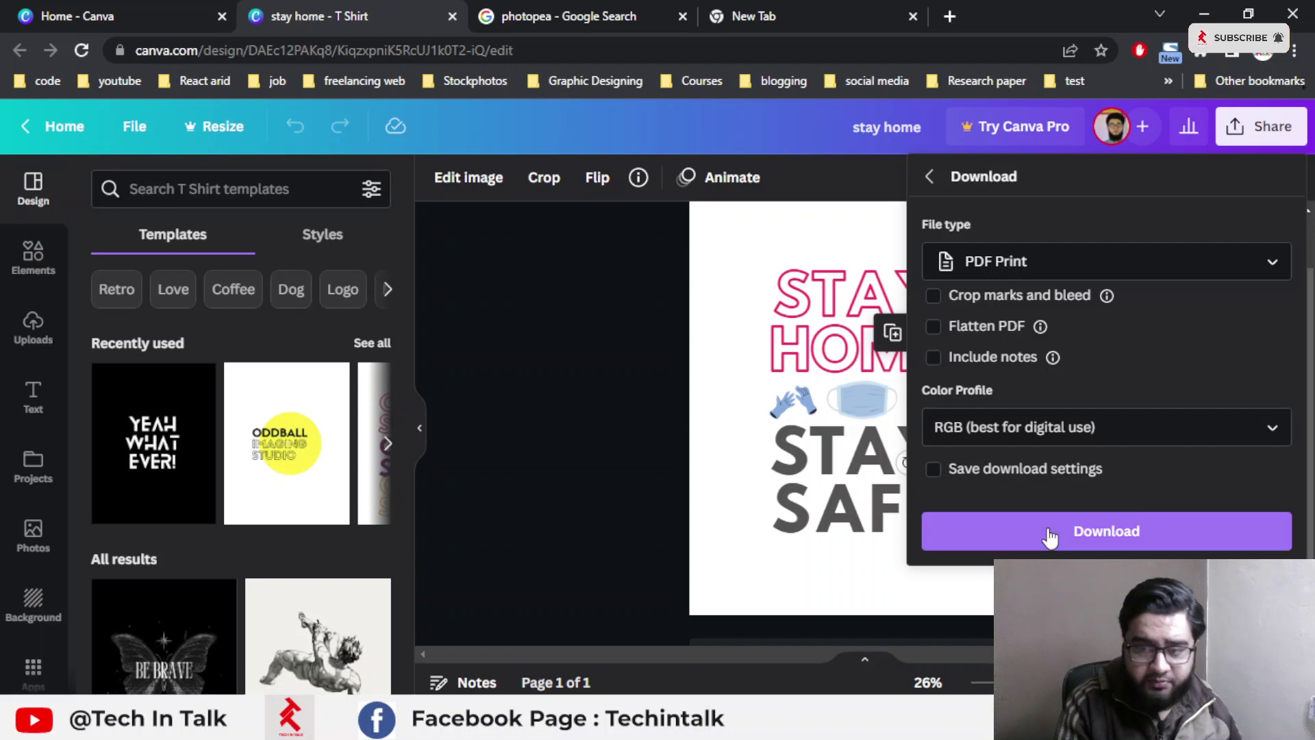
pyautogui.click(1048, 532)
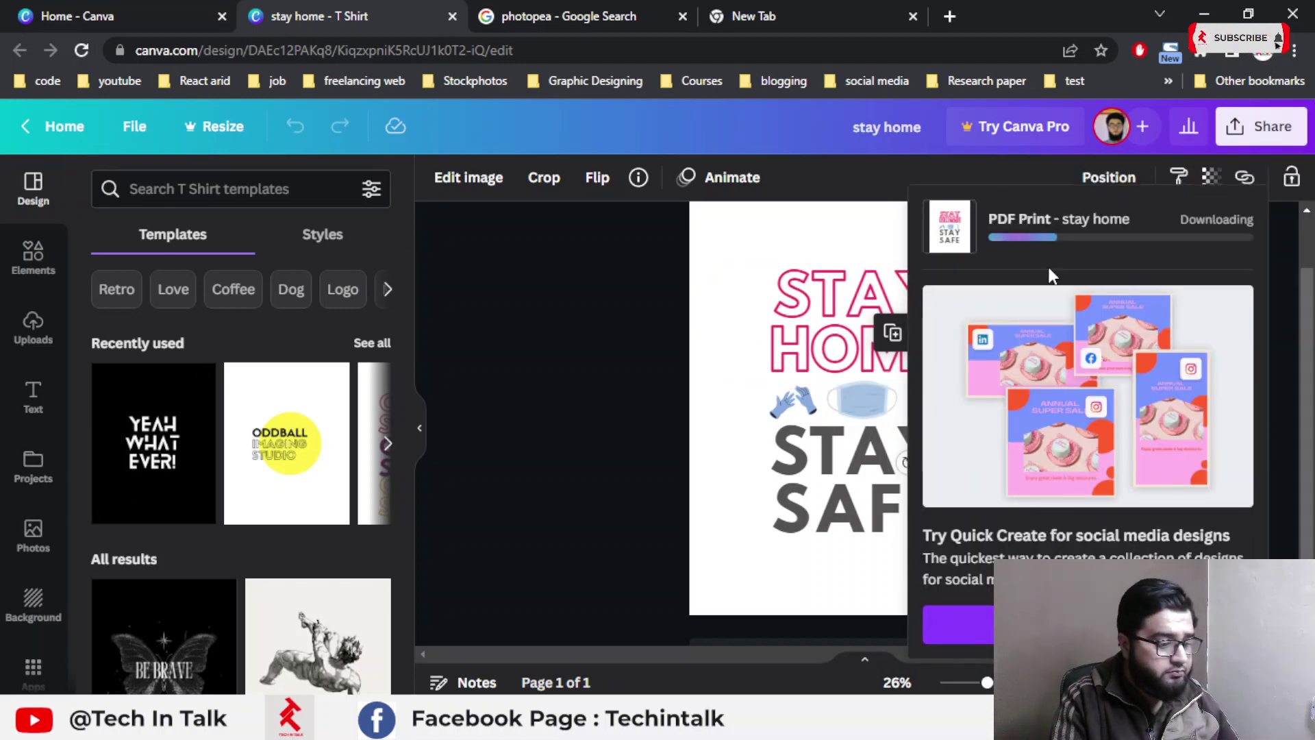
pyautogui.click(1172, 237)
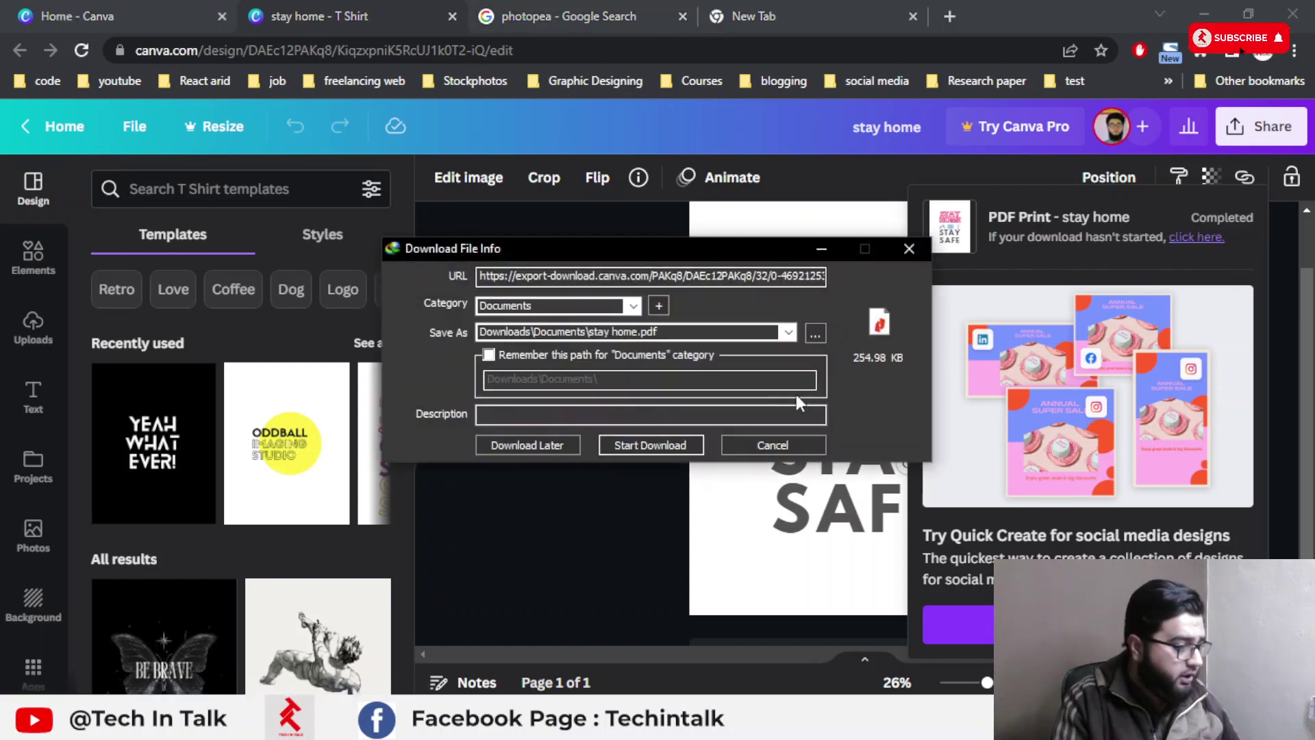
# Save the download as stay home.pdf on the Desktop, replace the existing file and start the download.
pyautogui.click(817, 332)
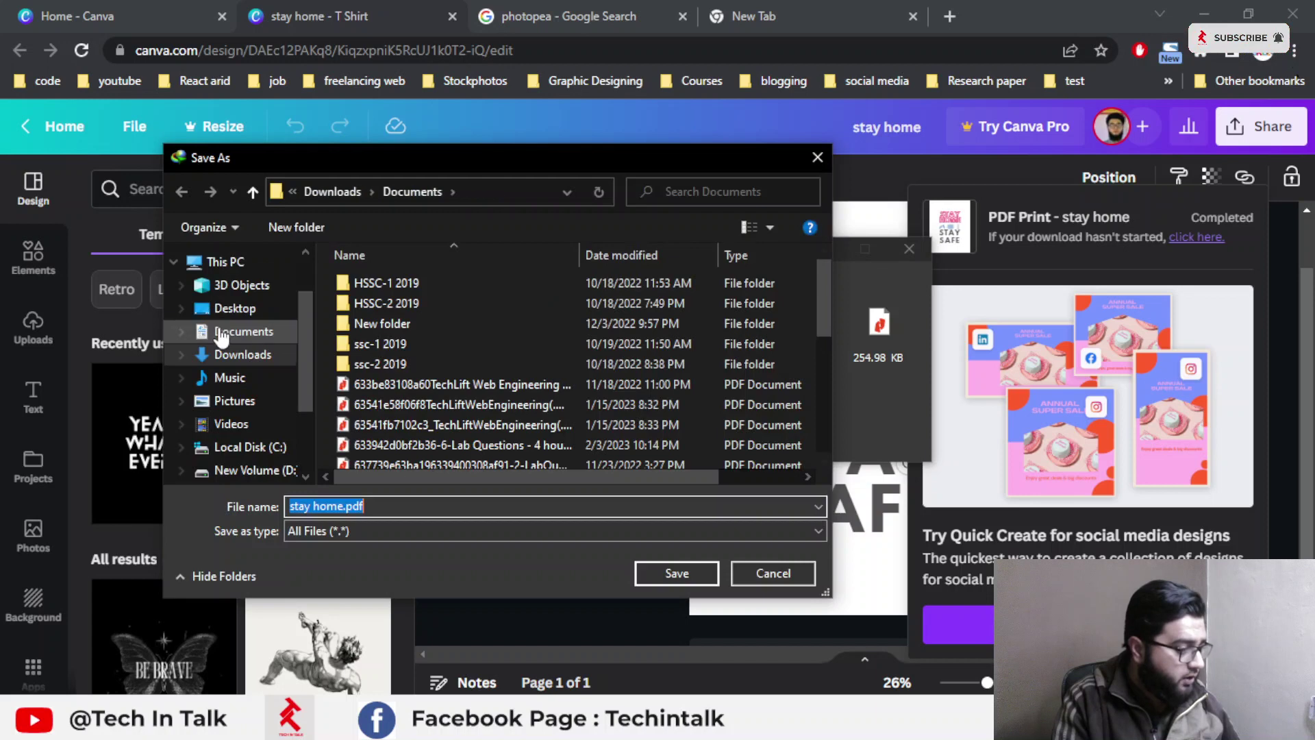
pyautogui.click(236, 285)
pyautogui.click(235, 308)
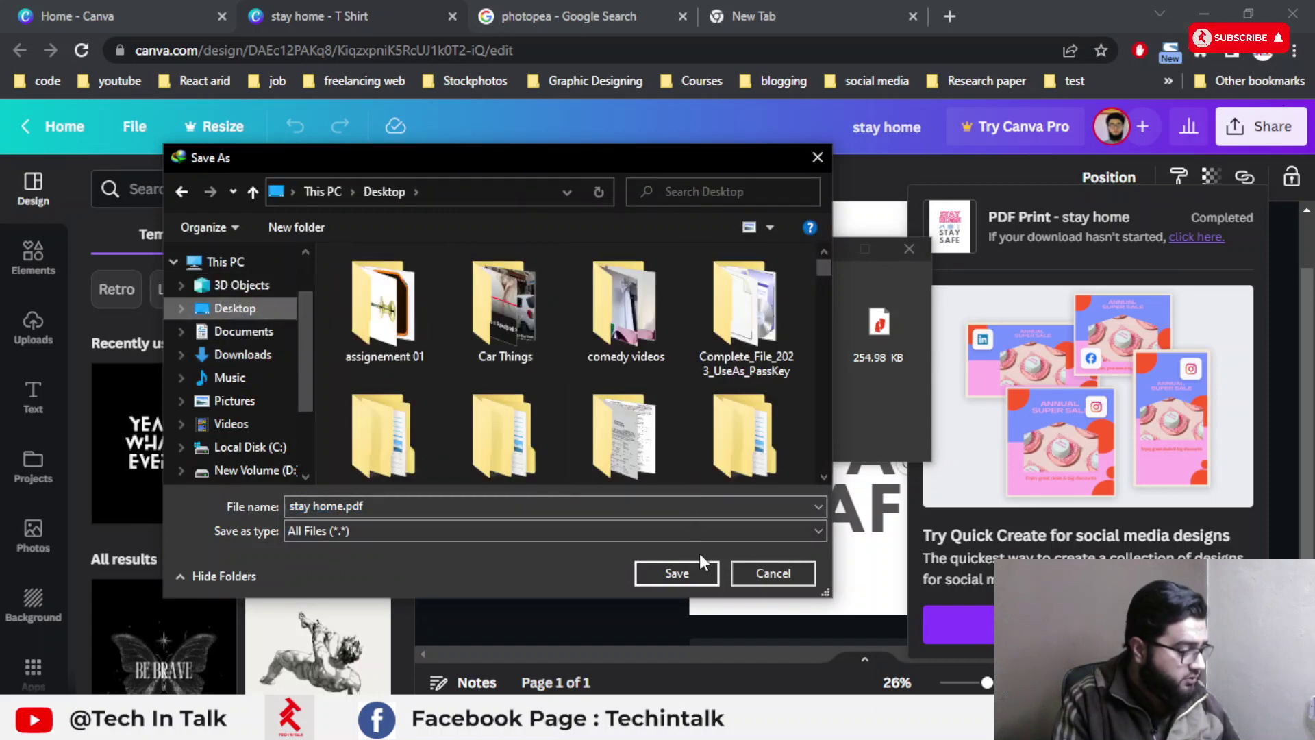
pyautogui.click(700, 573)
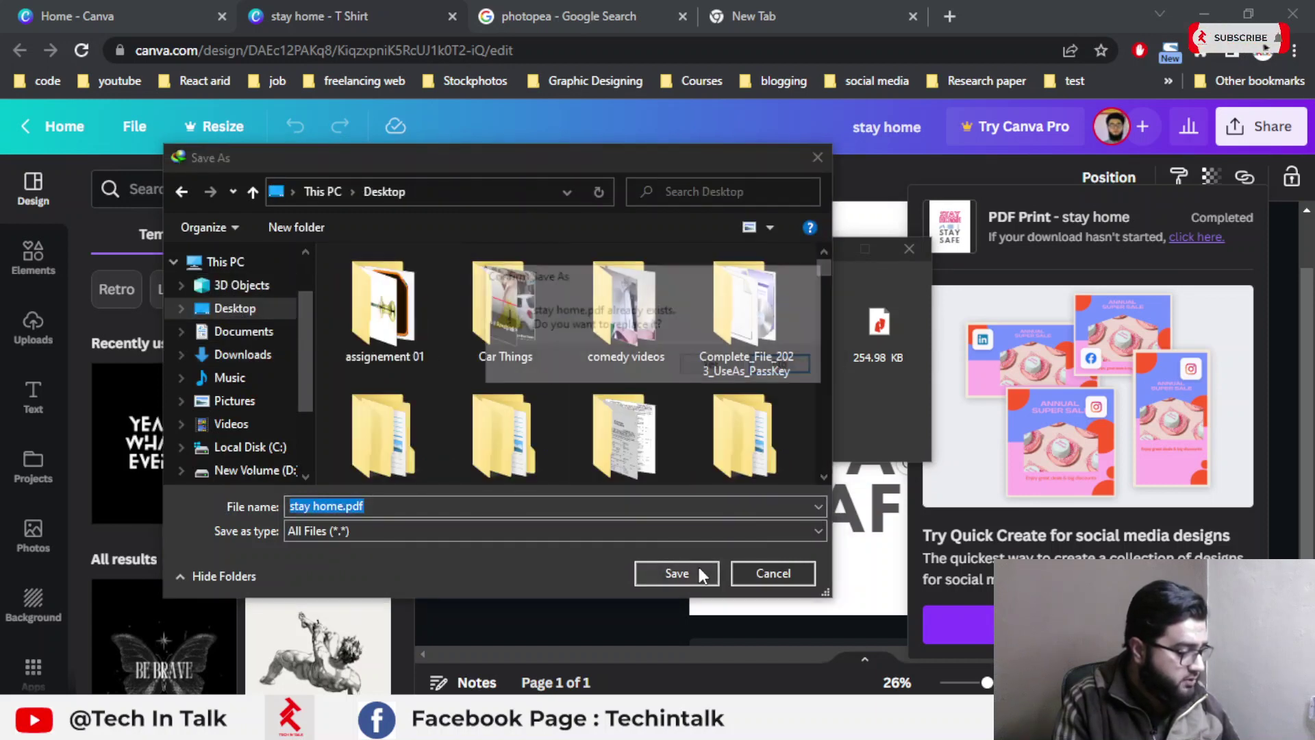
pyautogui.click(715, 367)
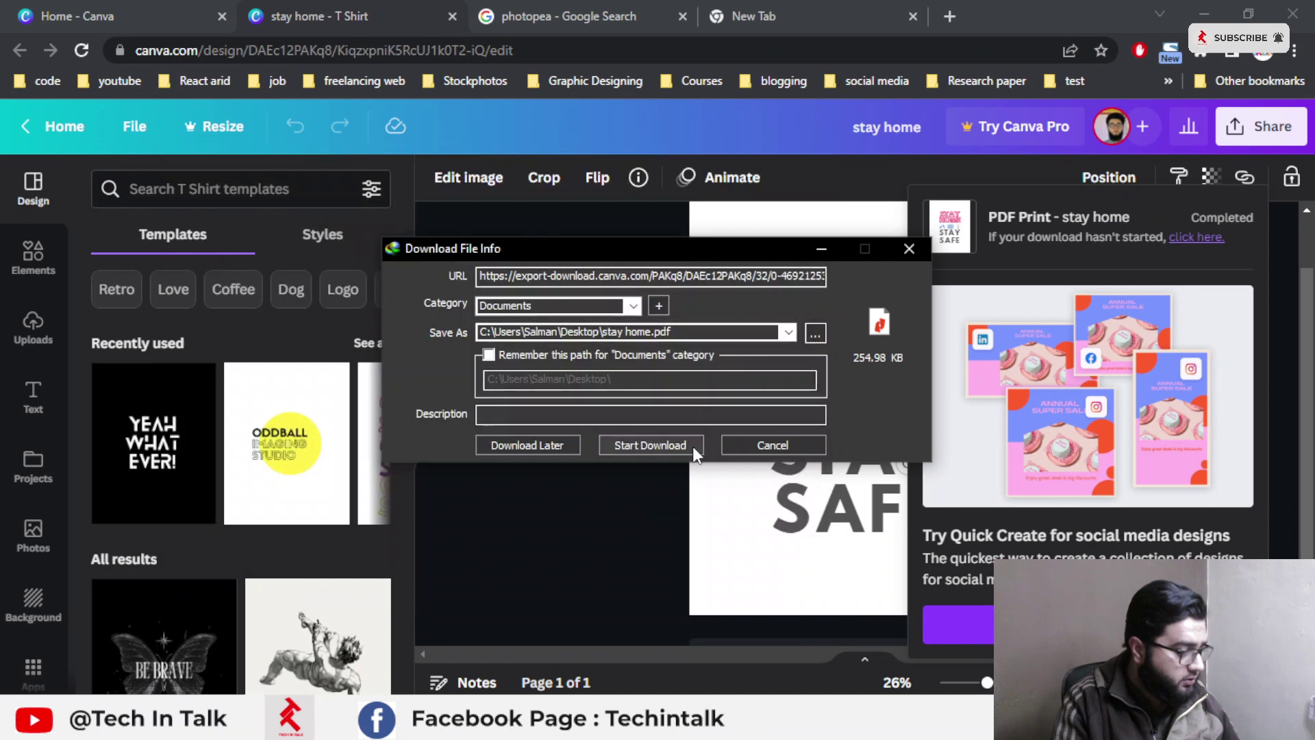
pyautogui.click(691, 445)
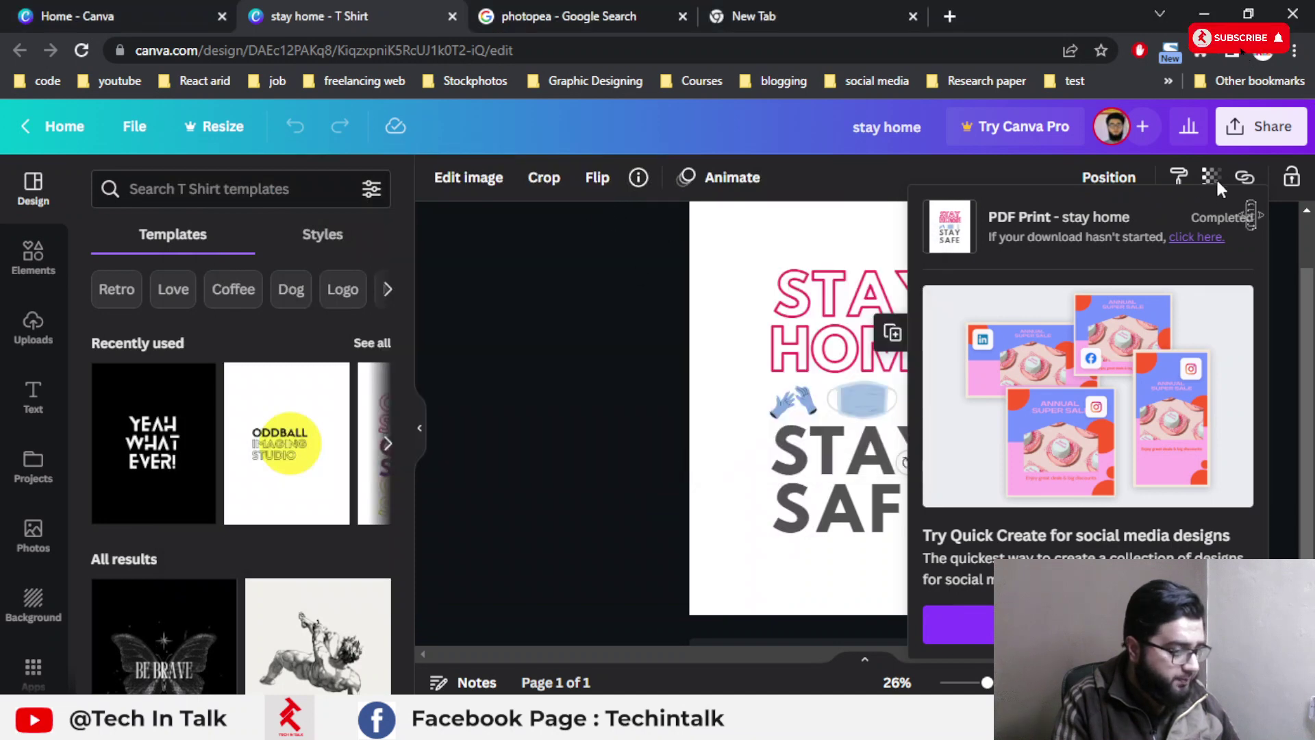
# Switch to the Google results for photopea and examine the Photopea Online Photo Editor listing.
pyautogui.click(521, 9)
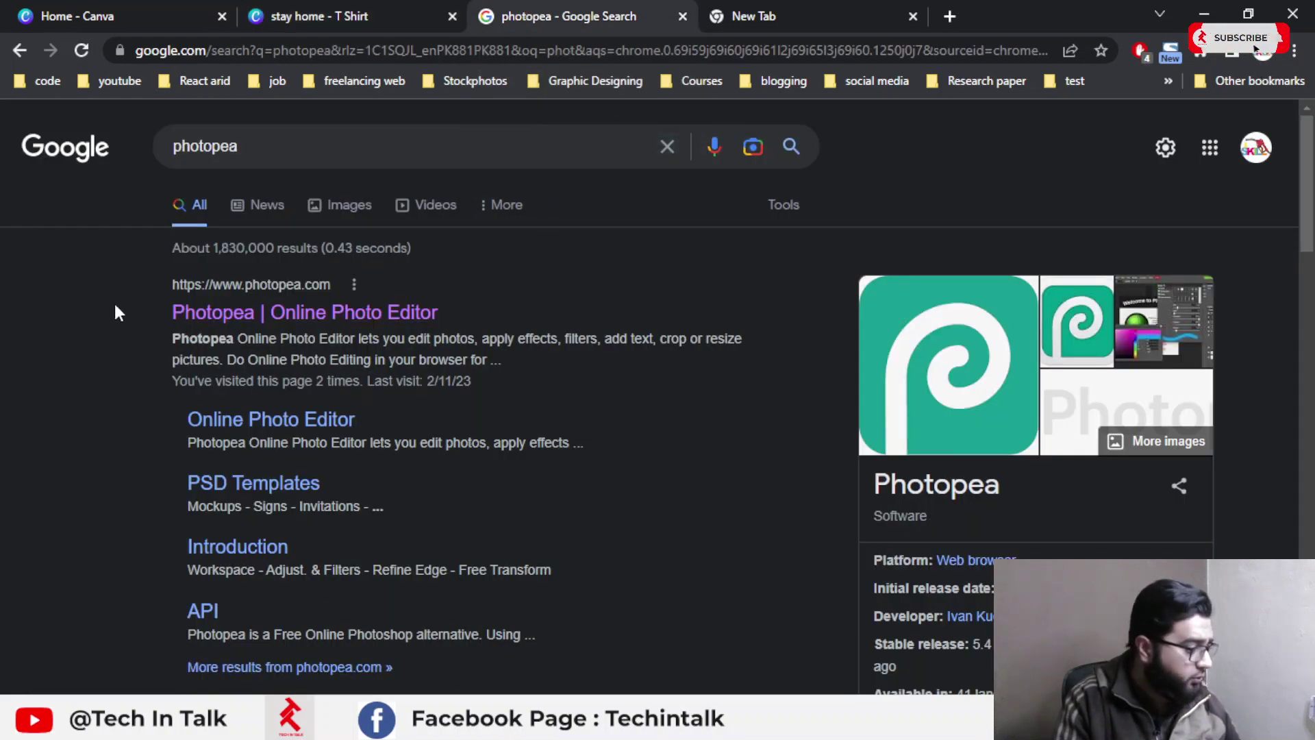
pyautogui.moveTo(113, 301); pyautogui.dragTo(253, 312)
pyautogui.click(112, 371)
pyautogui.scroll(-1, 112, 371)
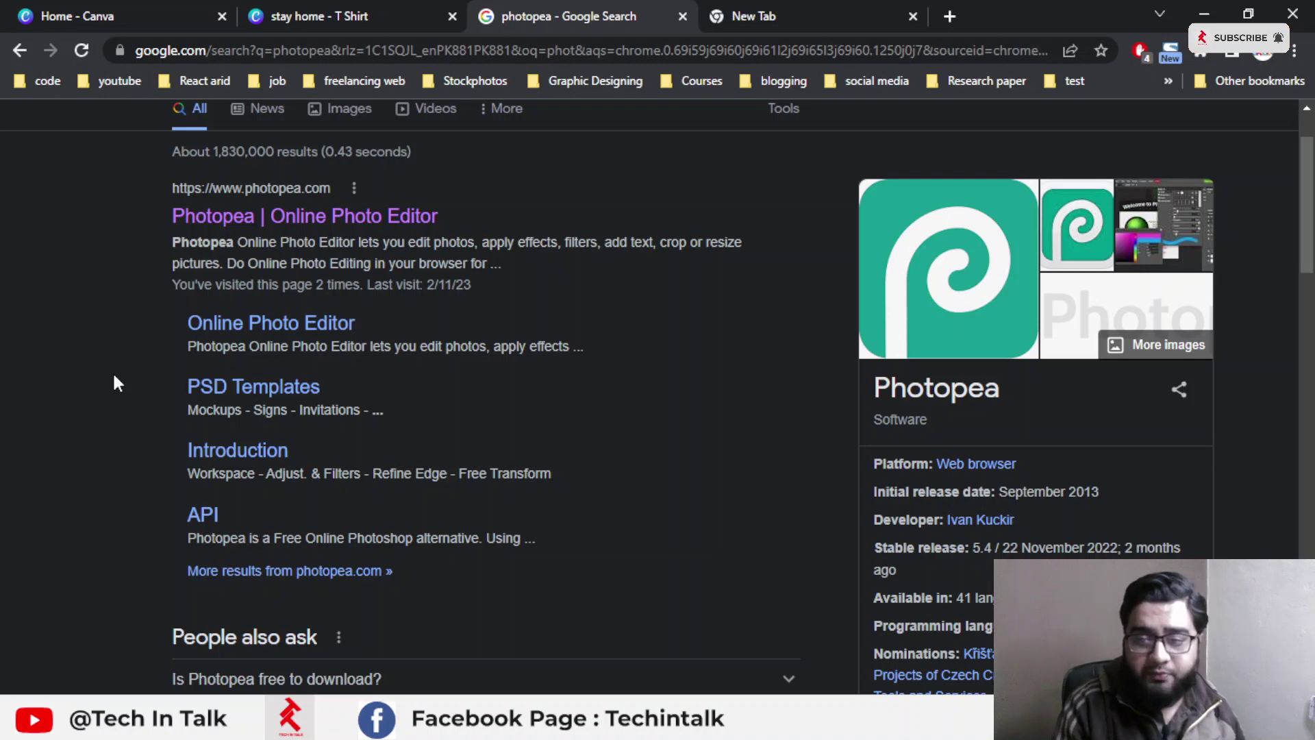
pyautogui.scroll(-1, 115, 381)
pyautogui.scroll(2, 115, 381)
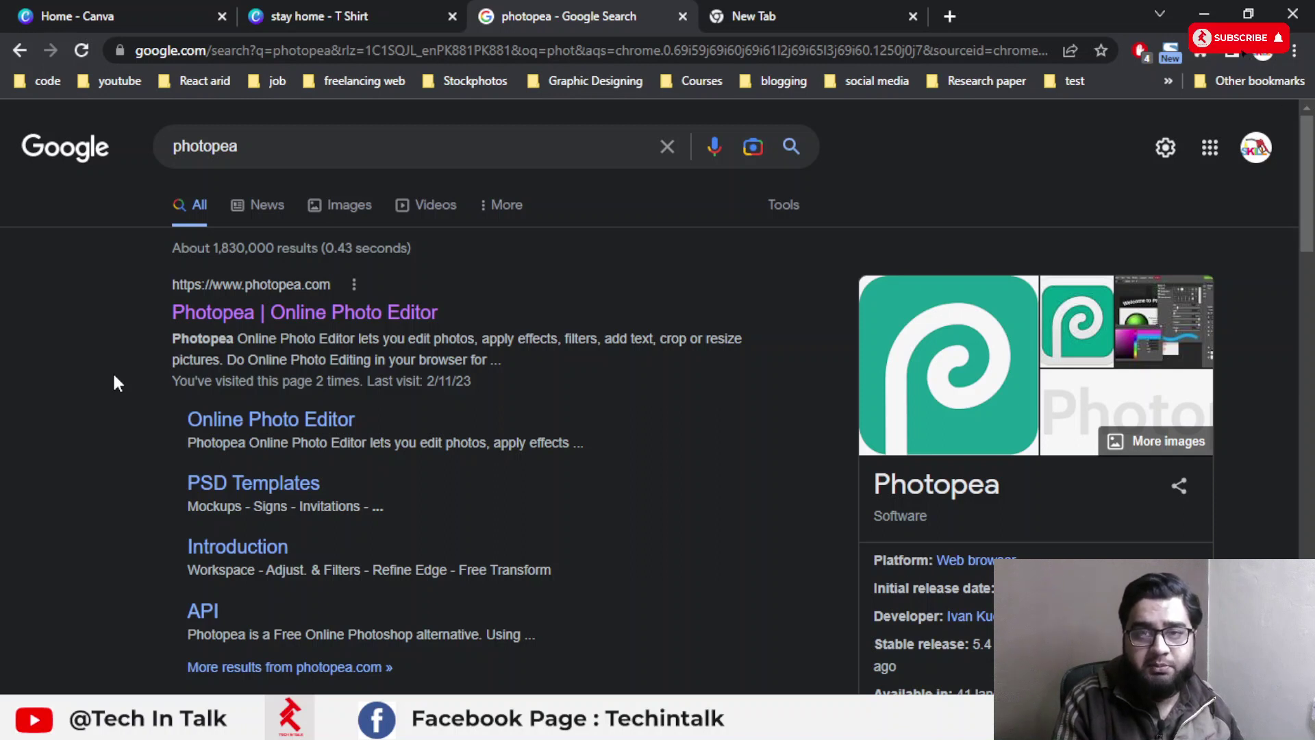
# Open the Photopea editor from the search results and load stay home.pdf from the Desktop into it.
pyautogui.click(249, 313)
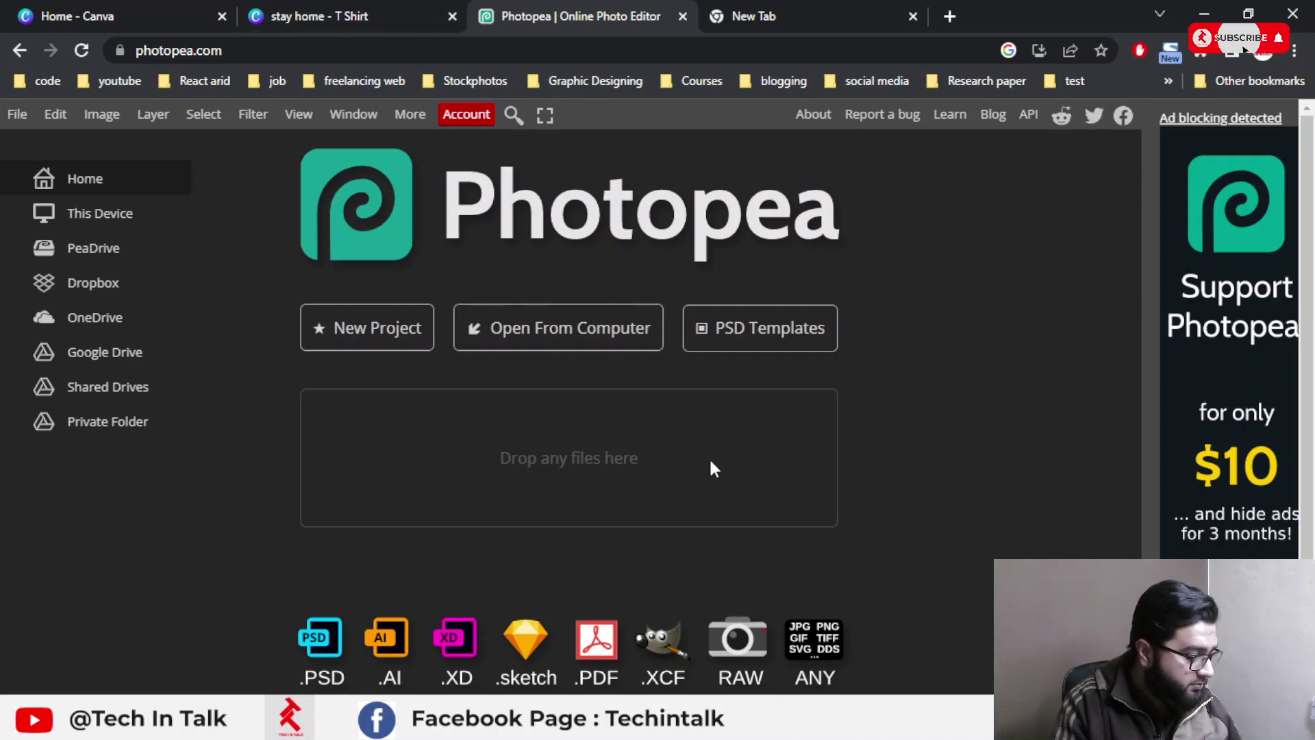
pyautogui.click(1204, 12)
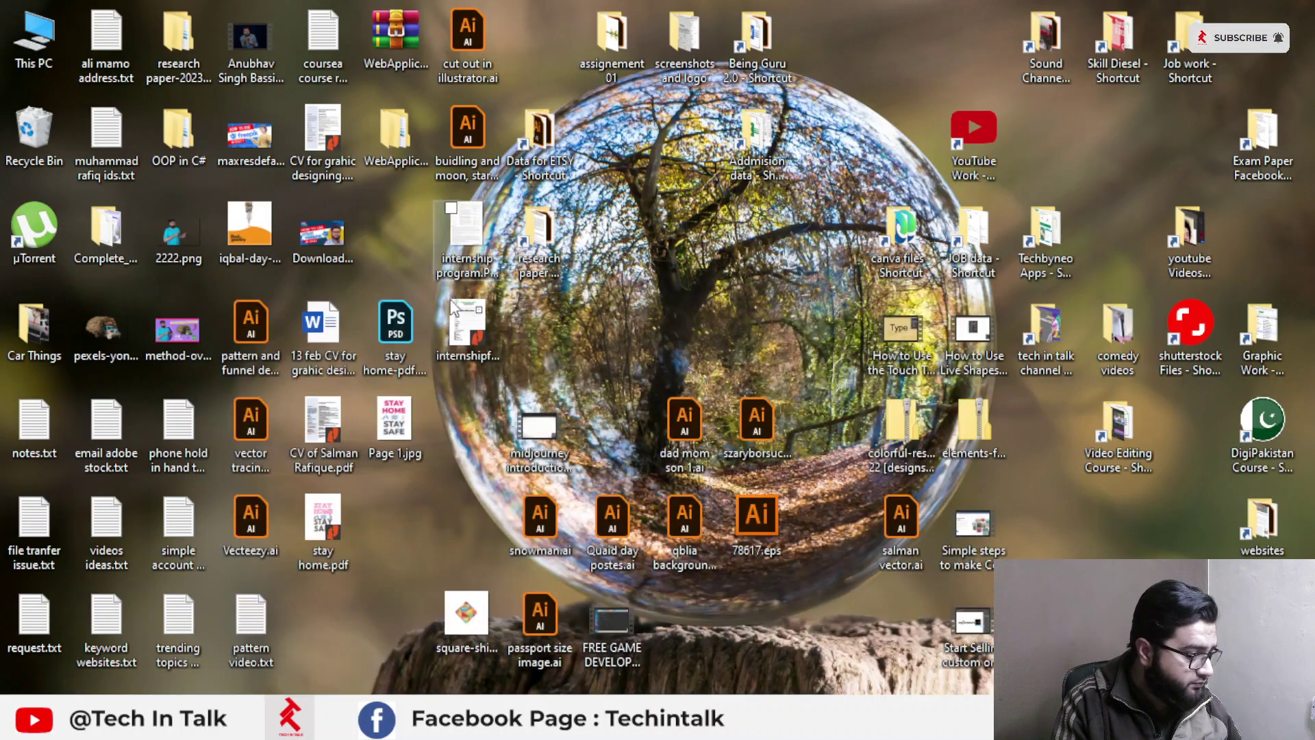
pyautogui.click(396, 426)
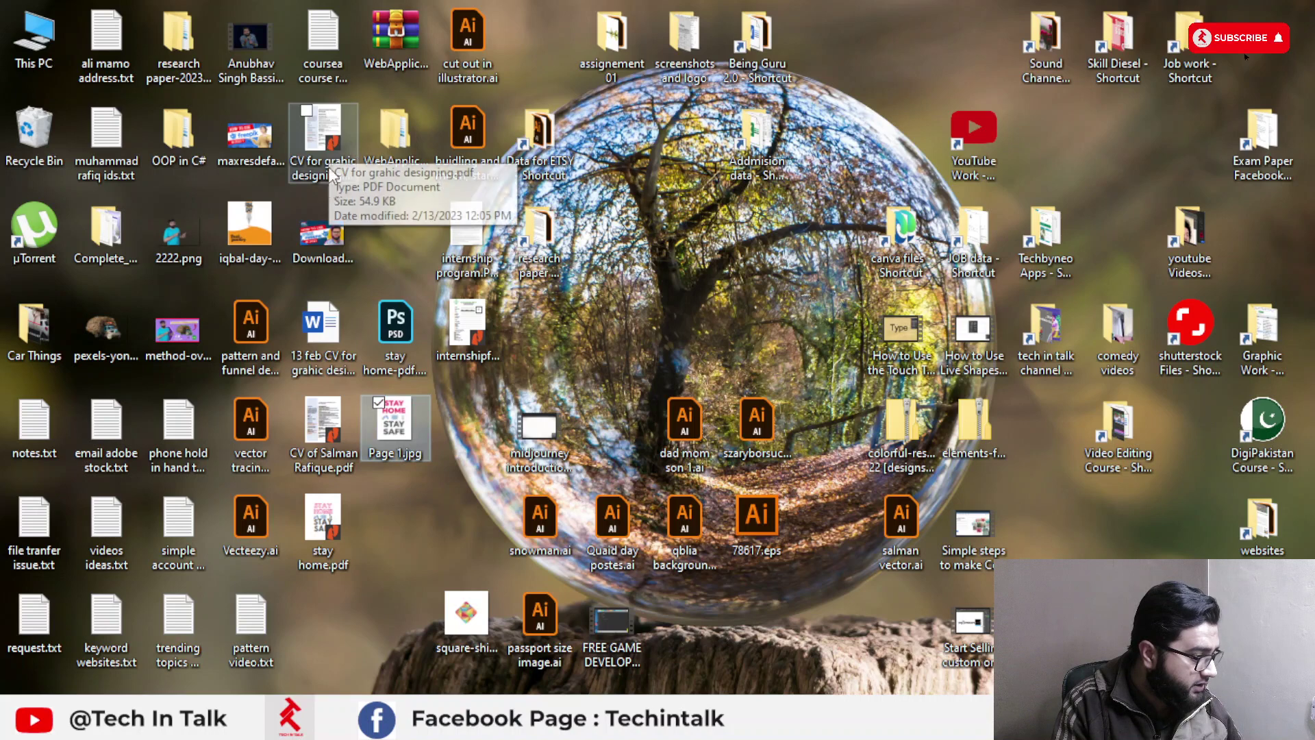
pyautogui.click(344, 436)
pyautogui.click(335, 525)
pyautogui.moveTo(328, 541); pyautogui.dragTo(556, 455)
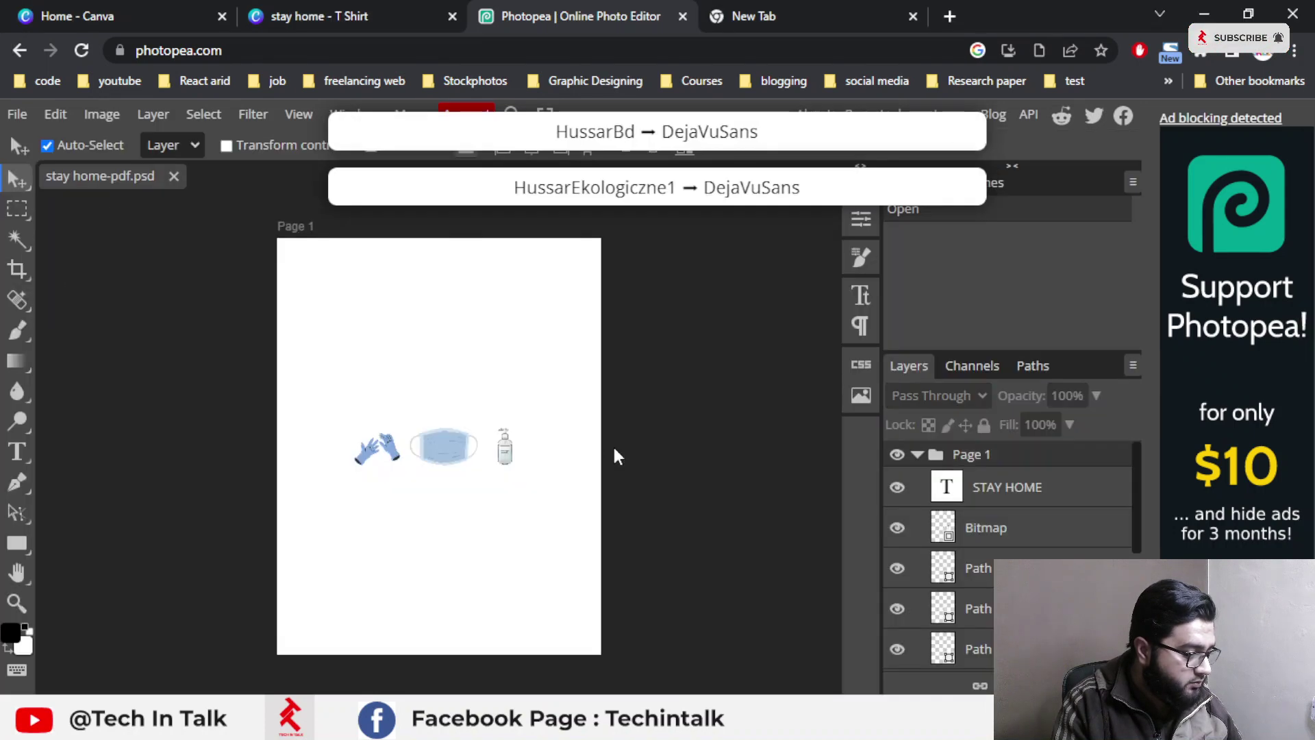
# Examine the imported page's layer list, from the STAY HOME text through the bitmap and path layers to the background.
pyautogui.scroll(-3, 1016, 548)
pyautogui.scroll(3, 1016, 547)
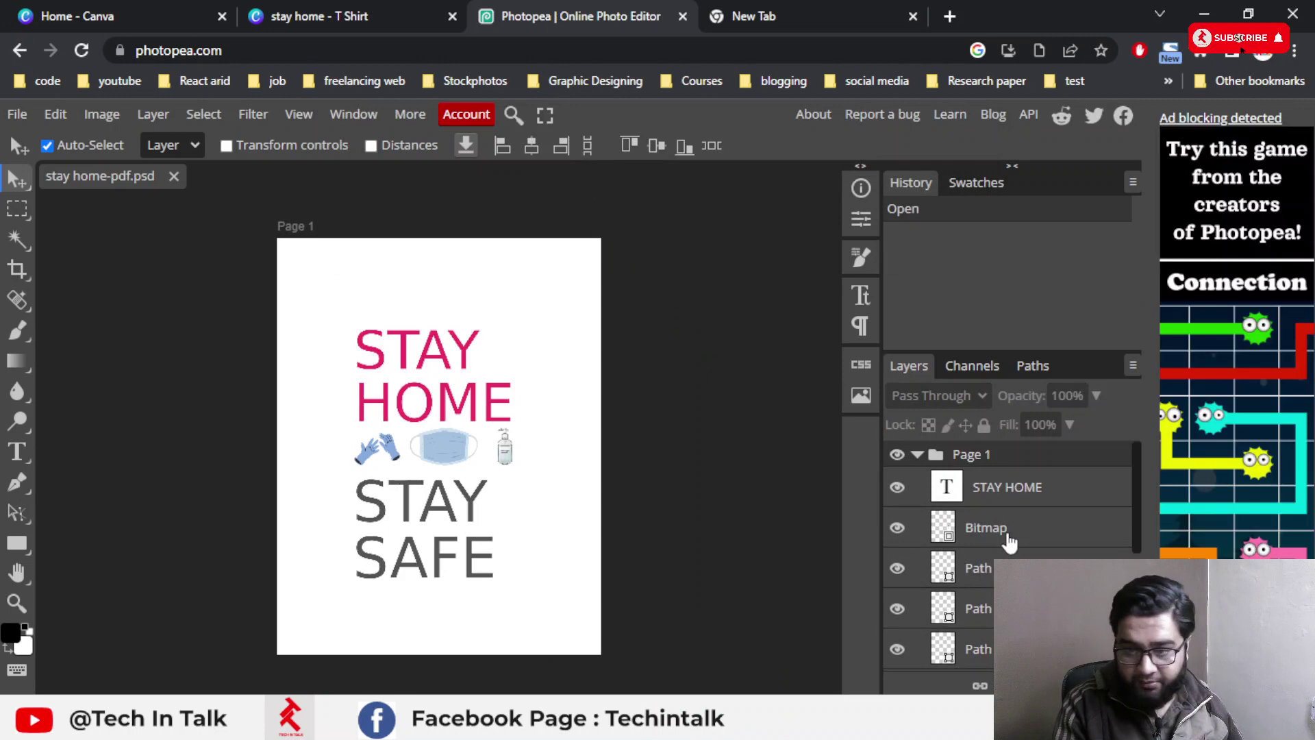
pyautogui.scroll(-3, 989, 480)
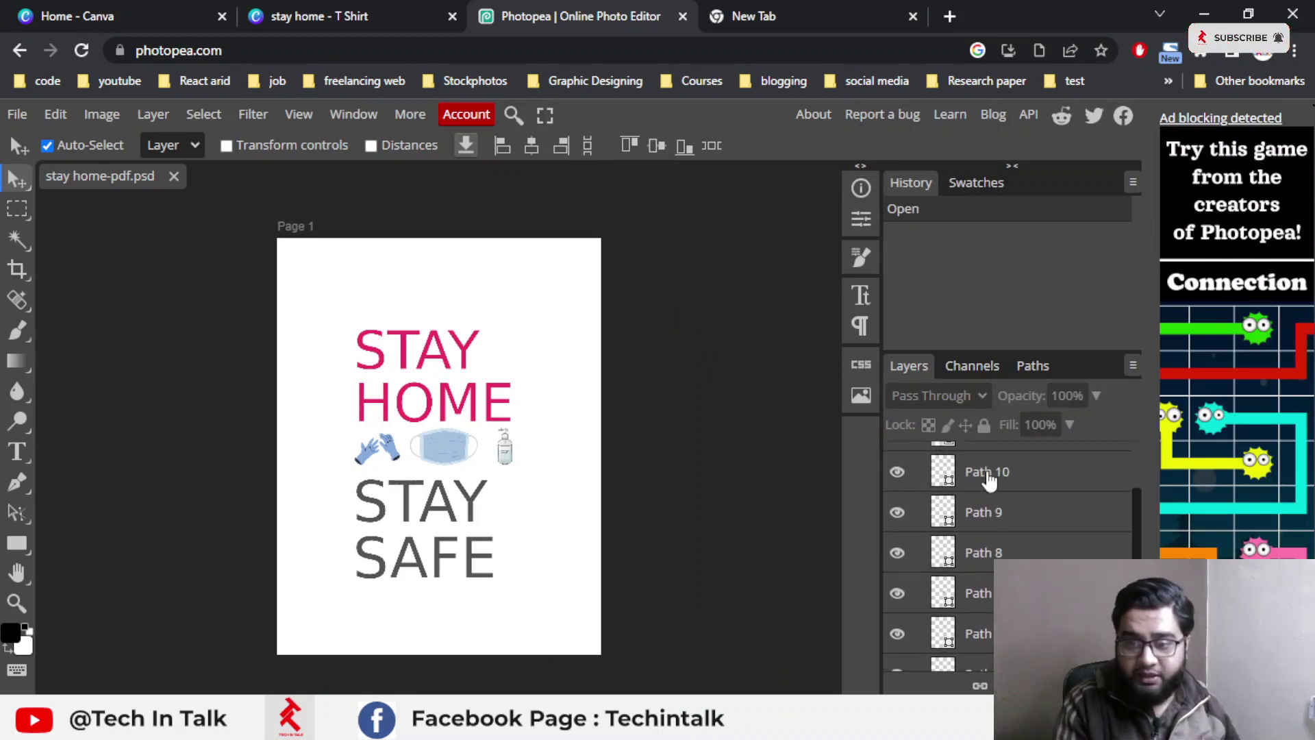
pyautogui.scroll(-2, 997, 507)
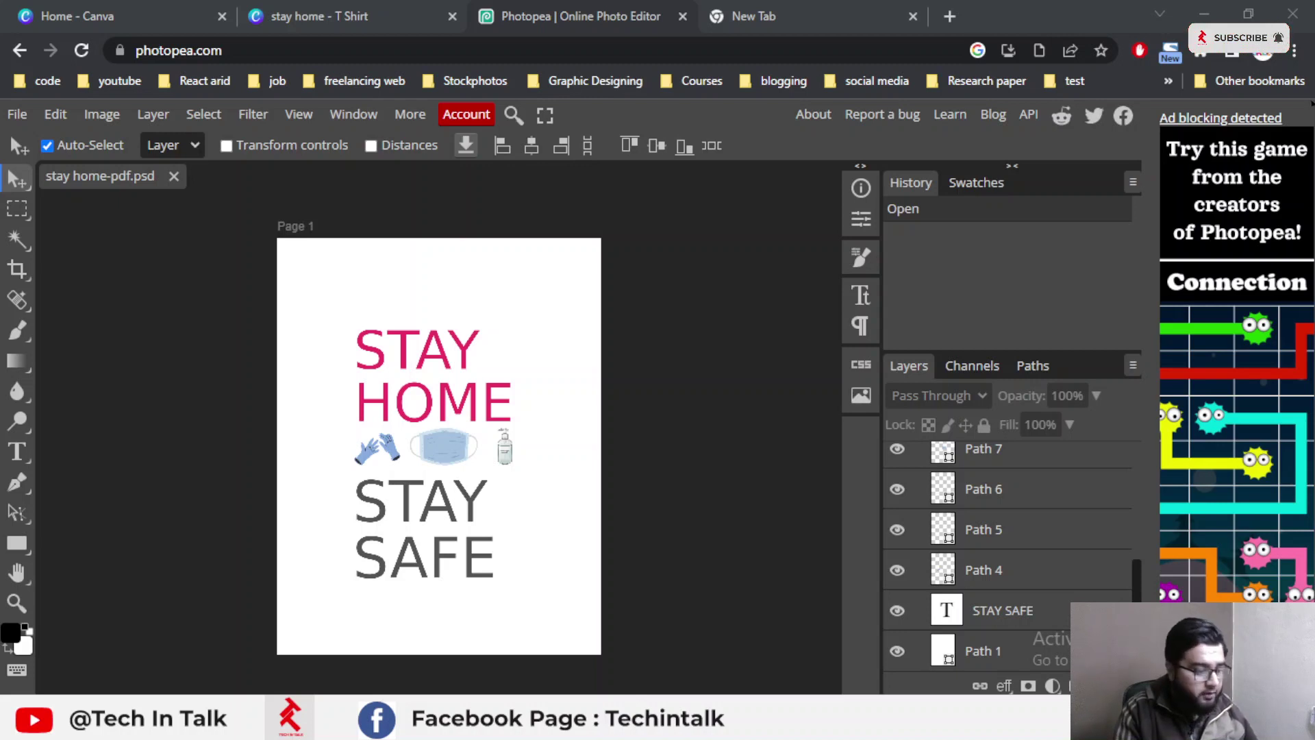
pyautogui.click(1042, 524)
pyautogui.scroll(5, 1021, 534)
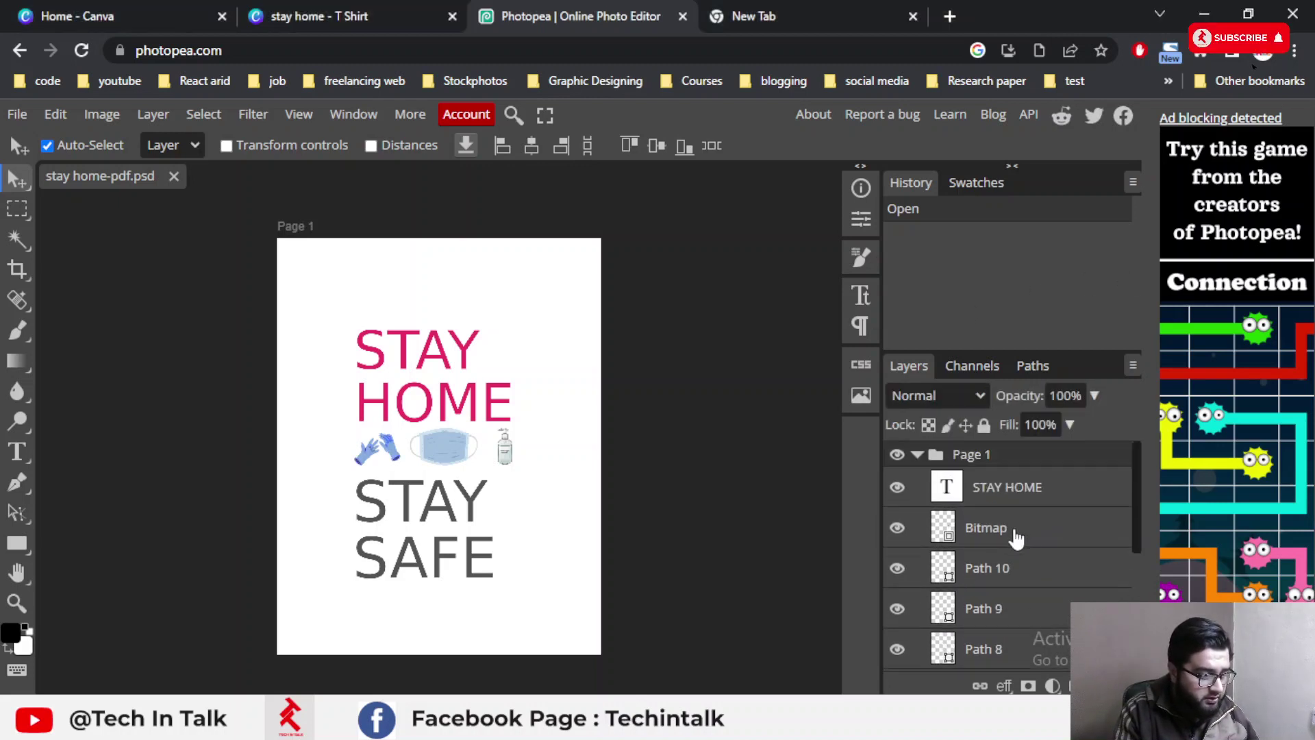
pyautogui.scroll(-2, 1008, 521)
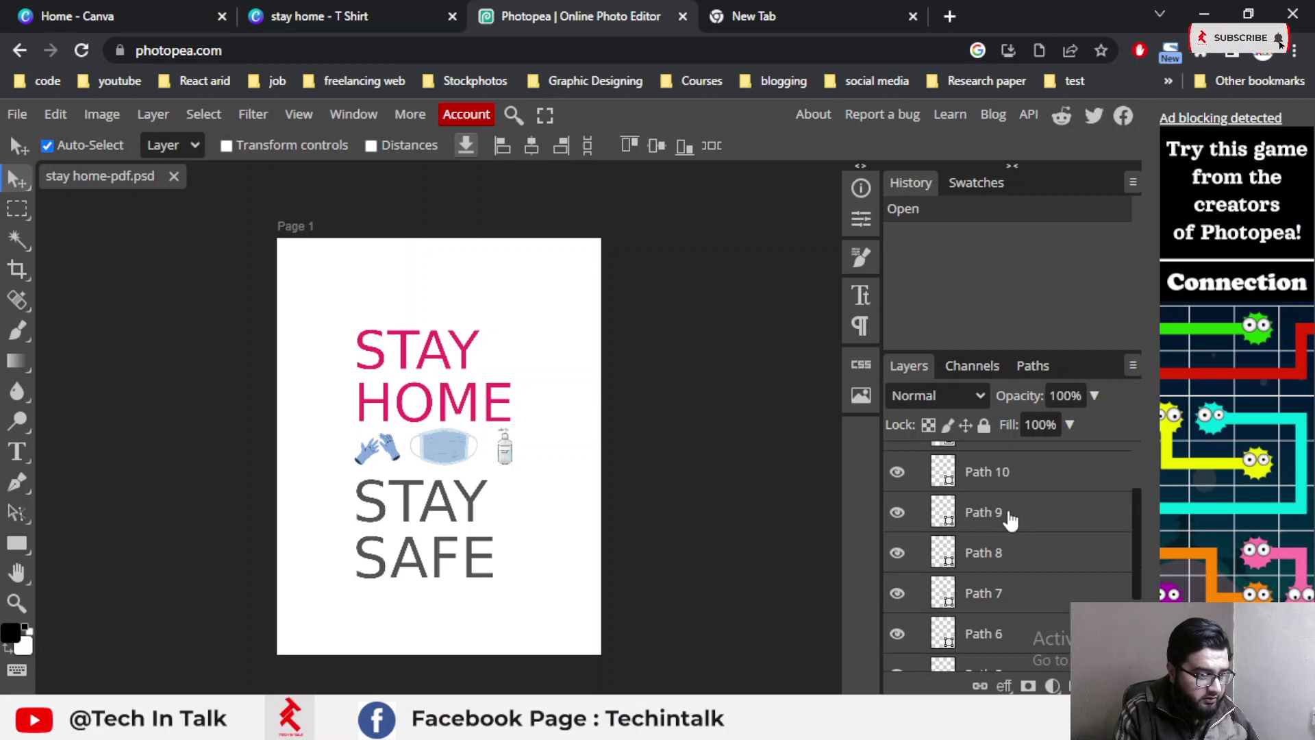
pyautogui.scroll(-2, 1011, 520)
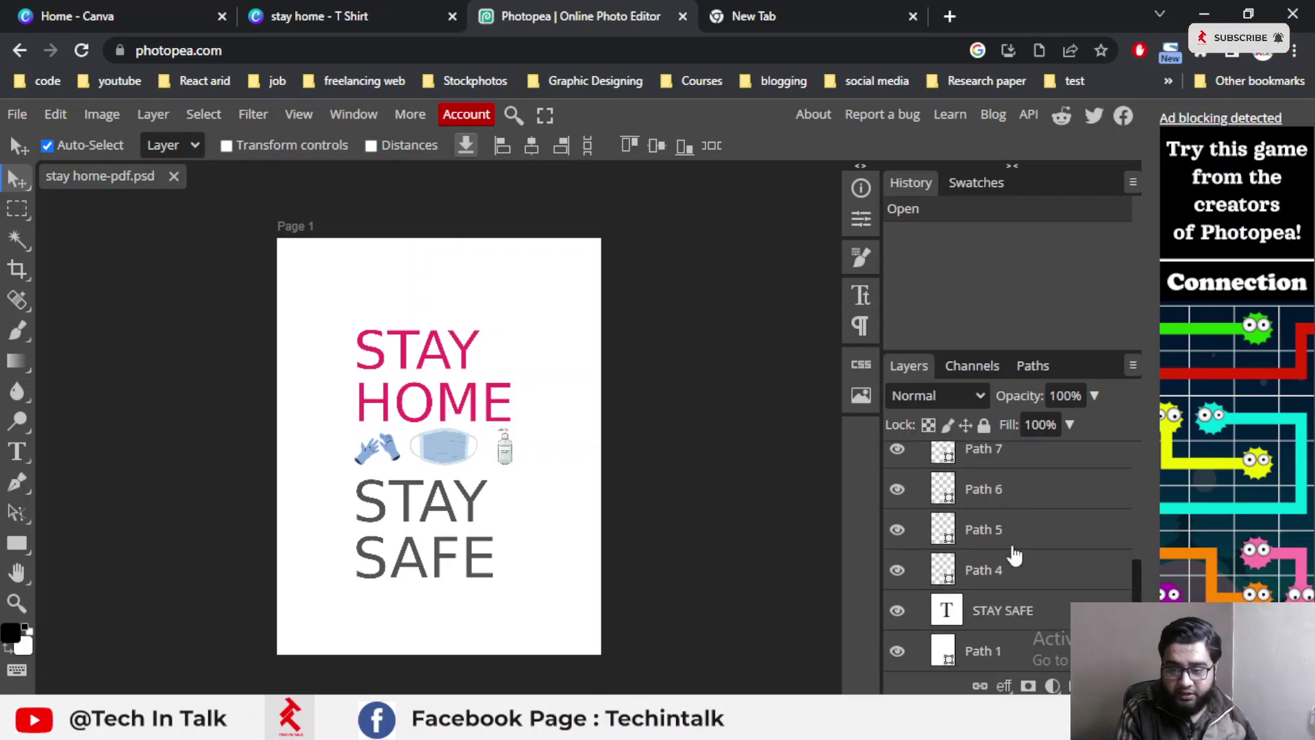
pyautogui.click(1017, 581)
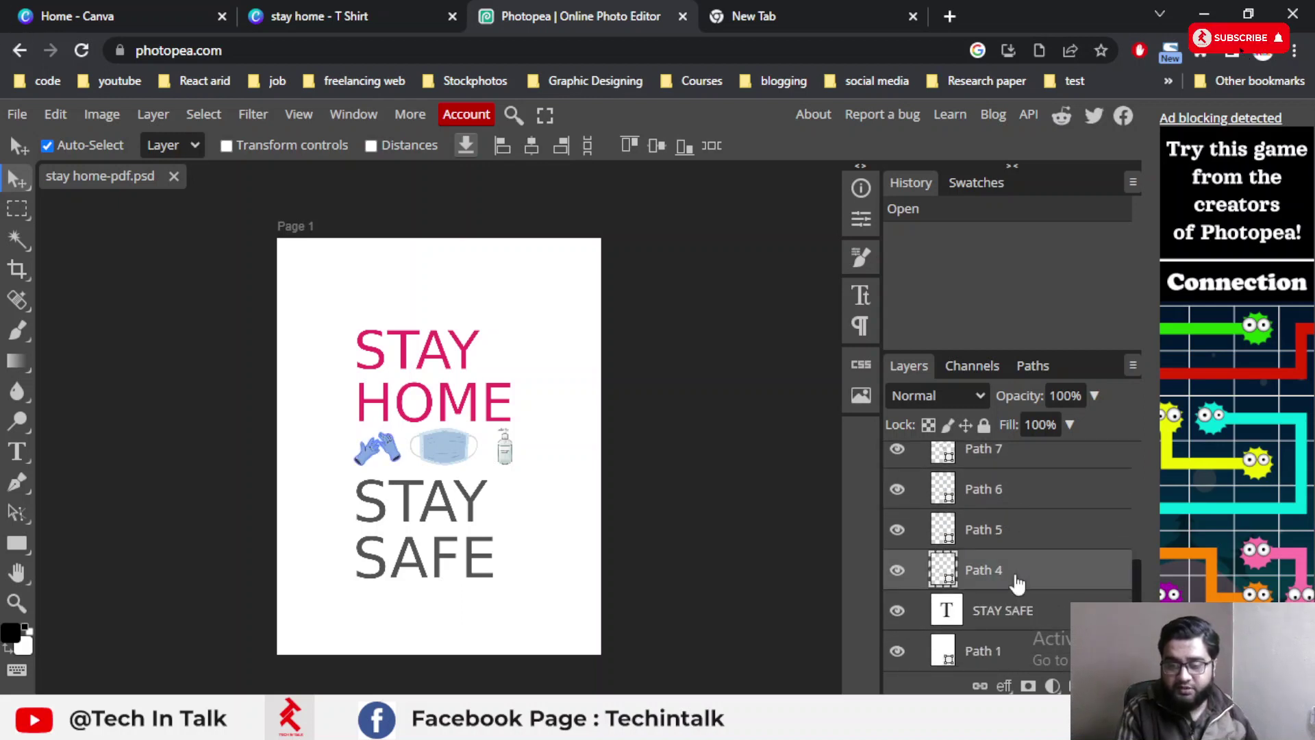
pyautogui.scroll(4, 1016, 548)
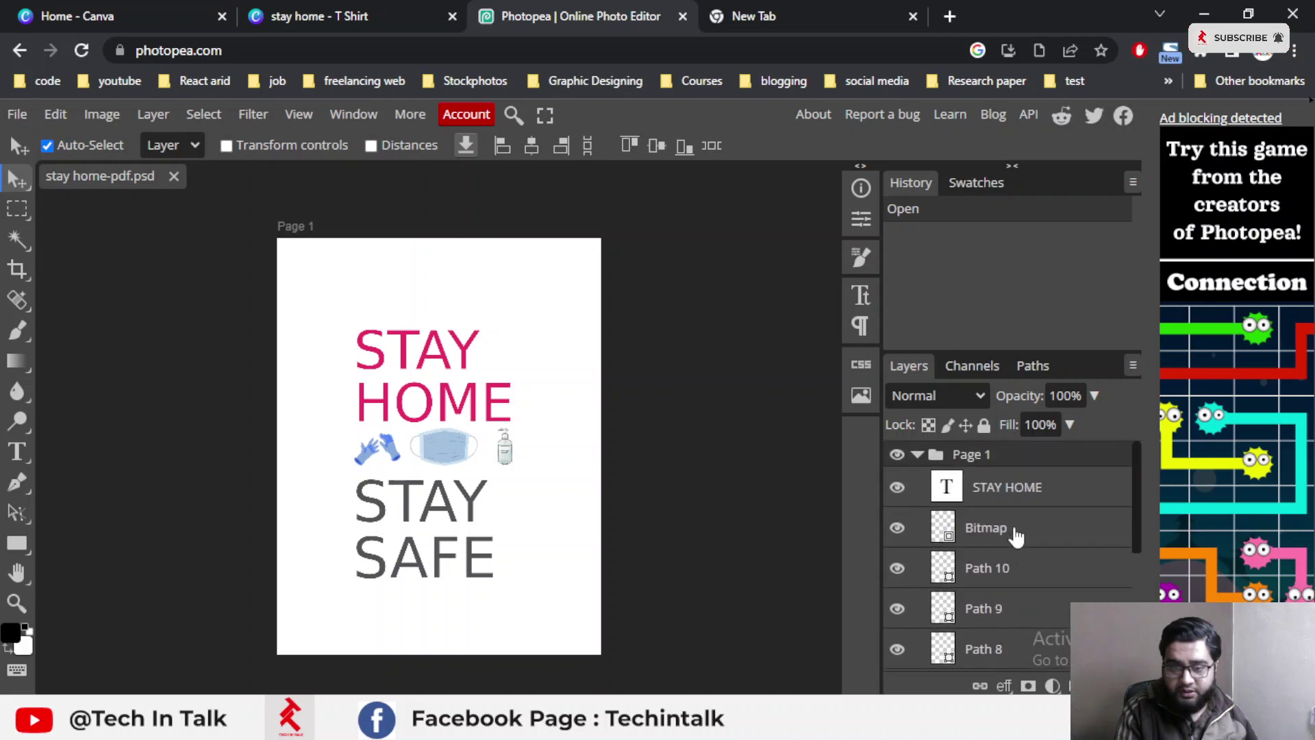
# Select the STAY HOME text, the face mask and the STAY SAFE text on the page to inspect their separate layers.
pyautogui.click(484, 447)
pyautogui.click(459, 411)
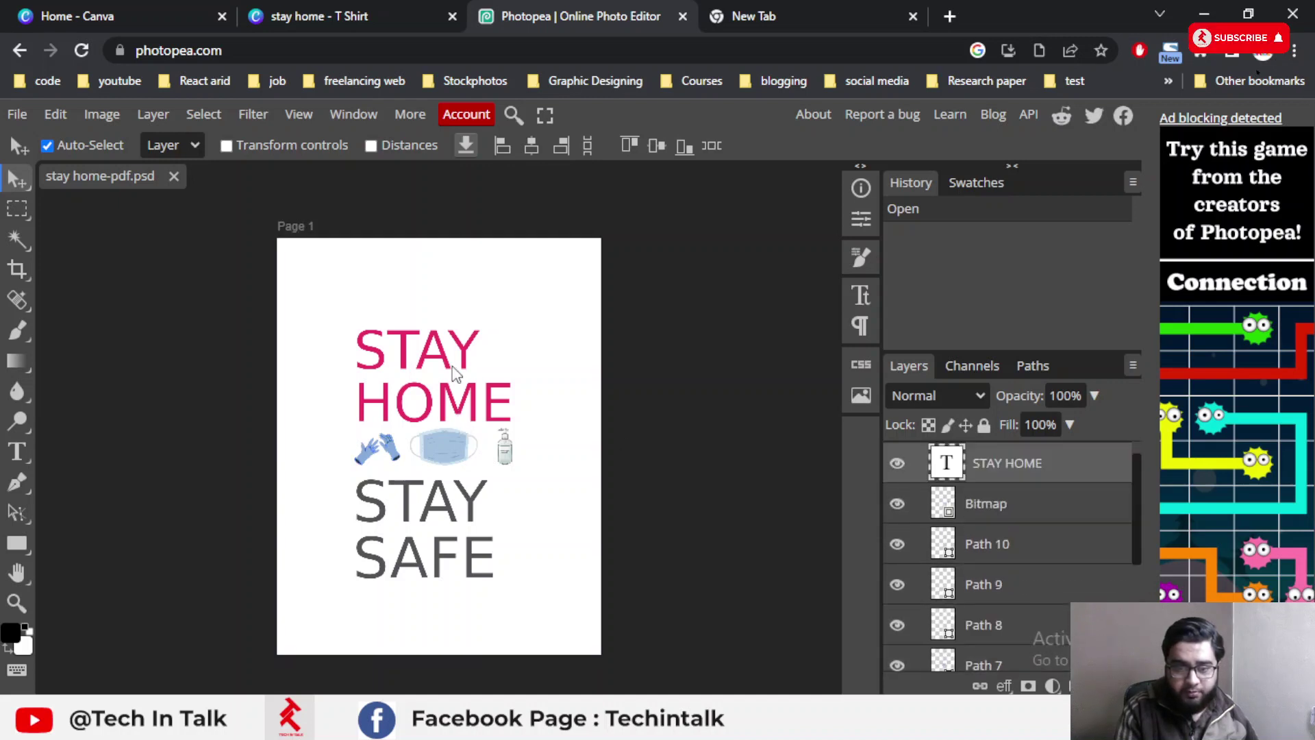
pyautogui.click(451, 457)
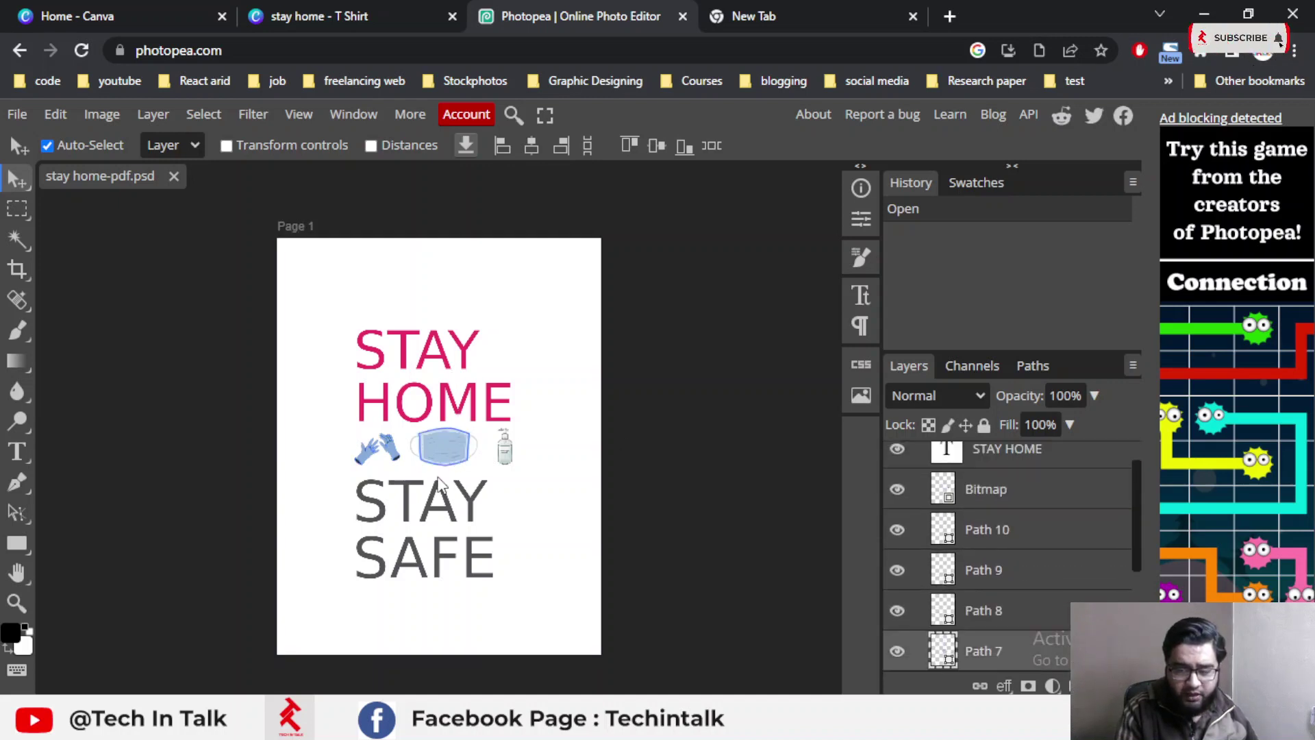
pyautogui.click(438, 503)
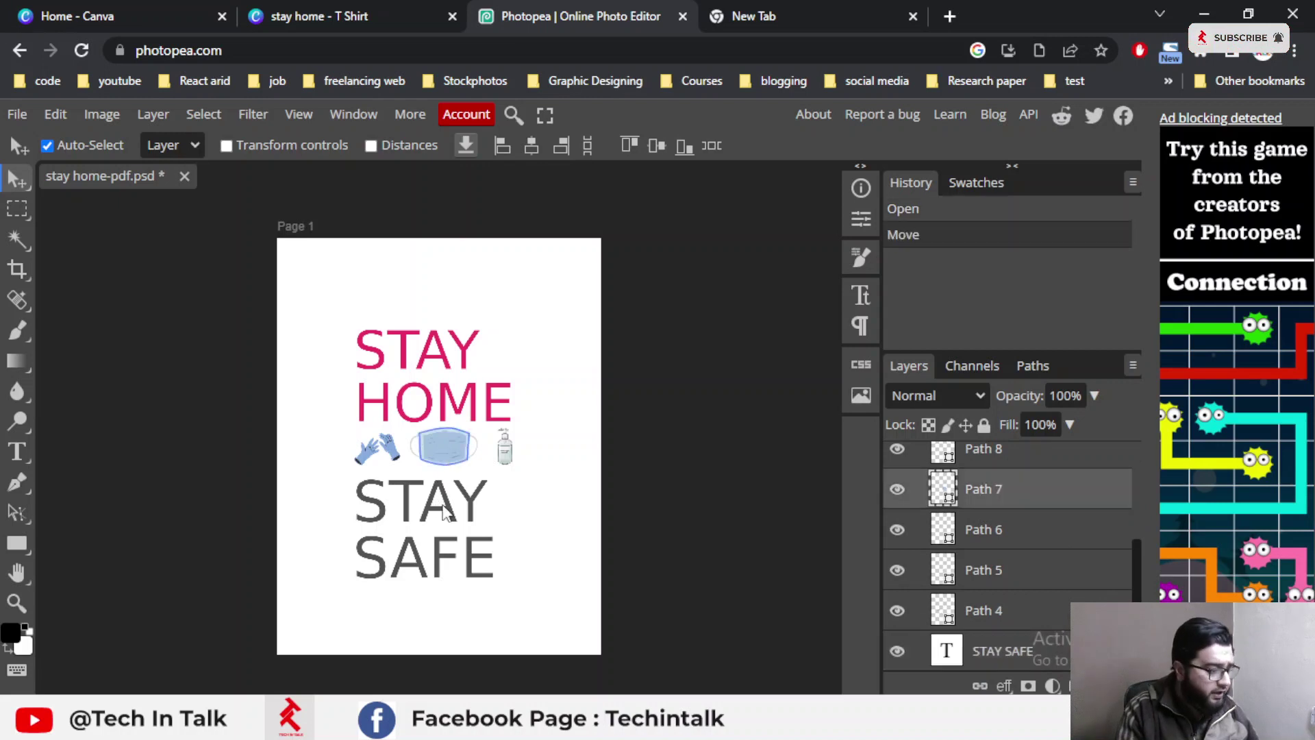
pyautogui.scroll(-2, 445, 514)
pyautogui.scroll(1, 445, 514)
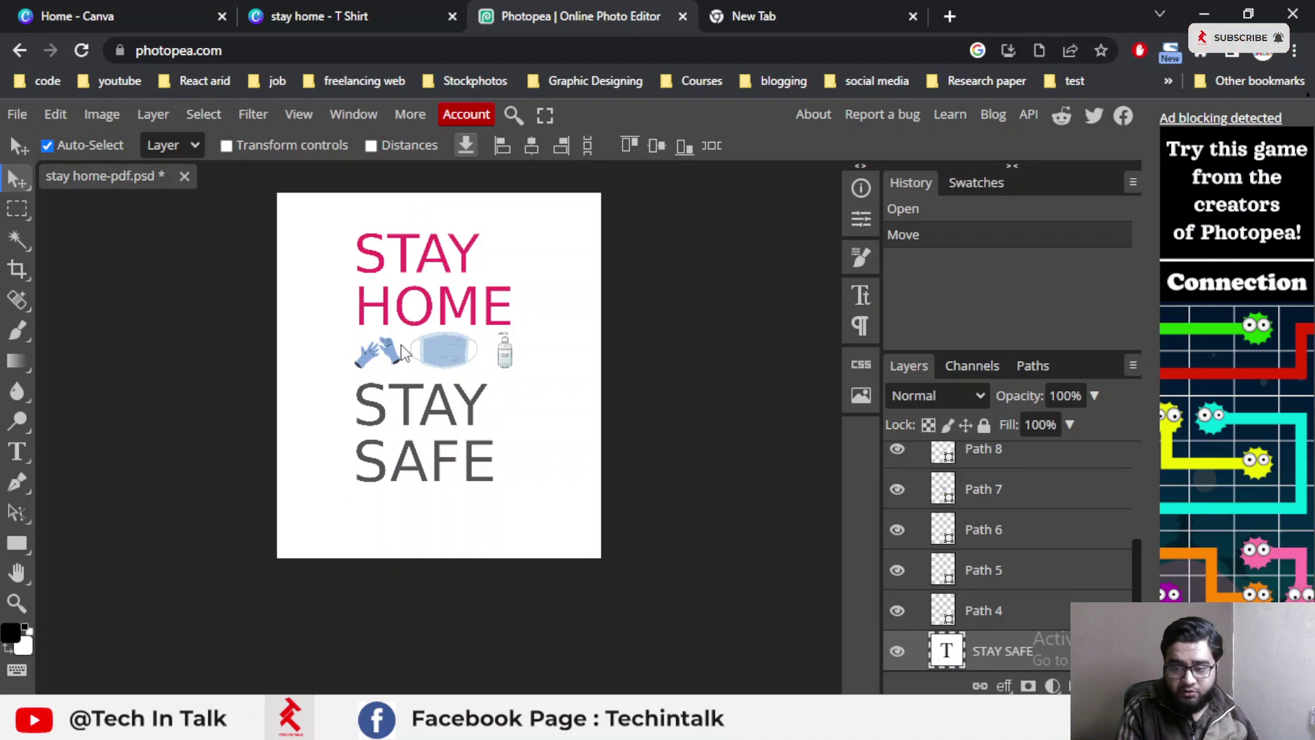
pyautogui.scroll(3, 404, 353)
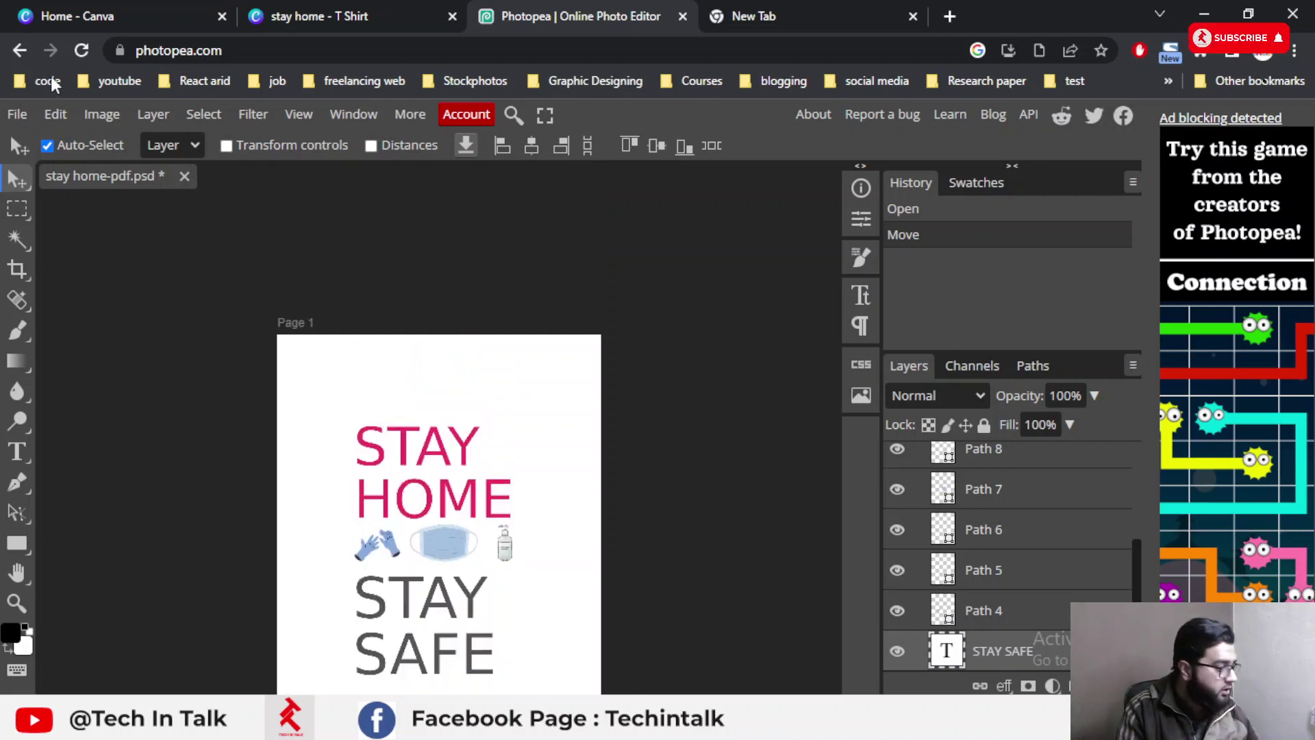
# Save the document as a PSD named stay home-pdf.psd on the Desktop, replacing the existing file.
pyautogui.click(17, 114)
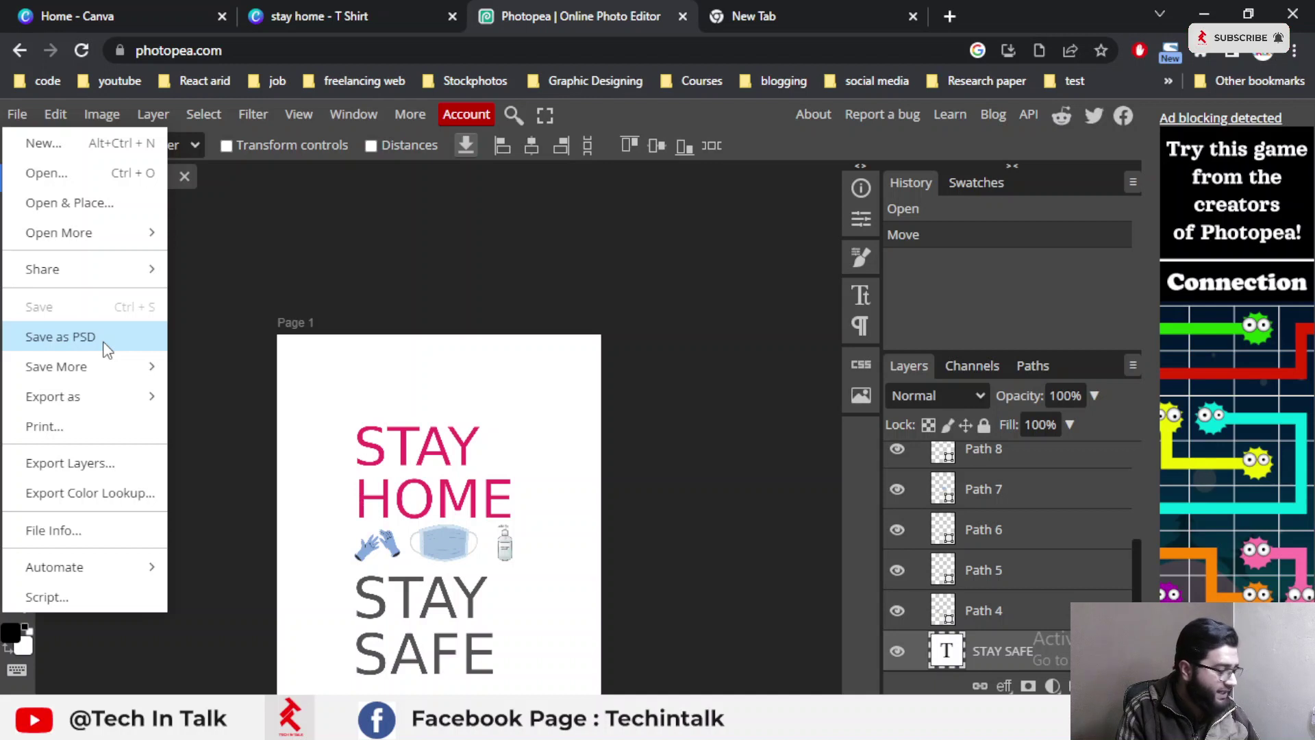
pyautogui.click(19, 111)
pyautogui.click(19, 111)
pyautogui.click(69, 337)
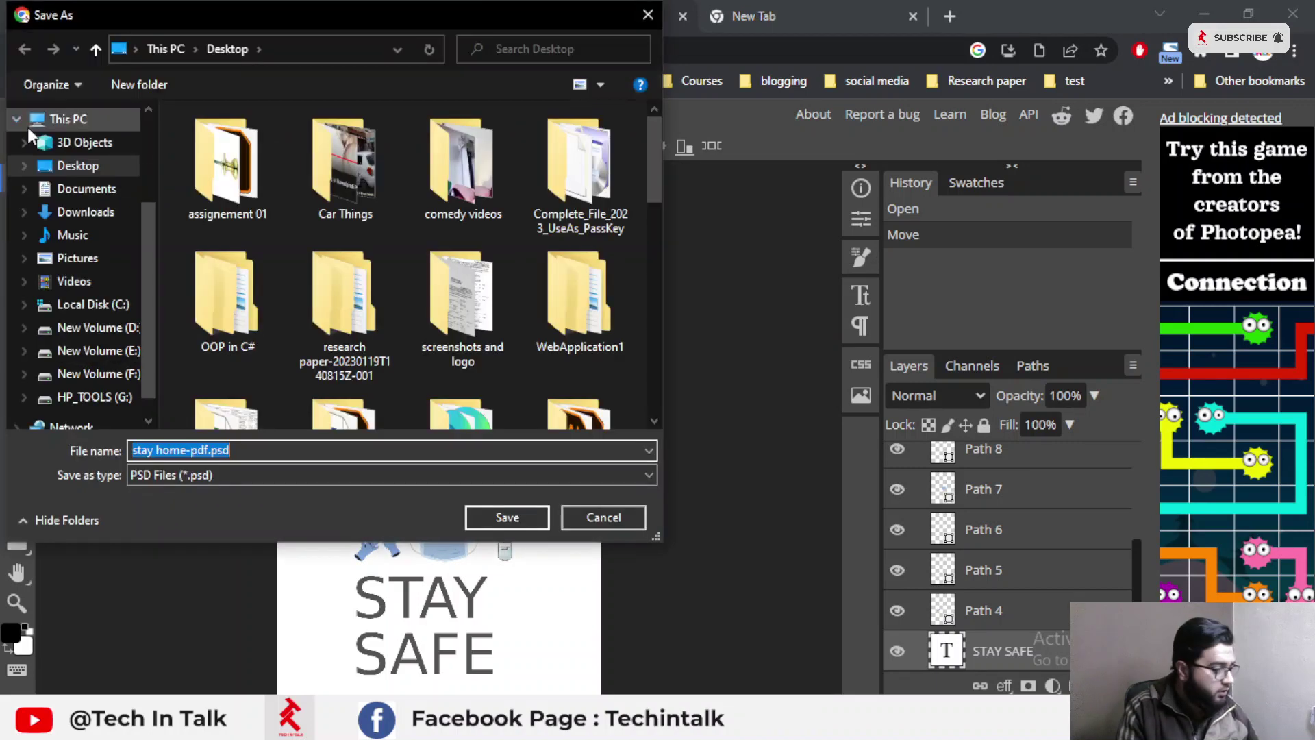
pyautogui.click(69, 168)
pyautogui.click(520, 524)
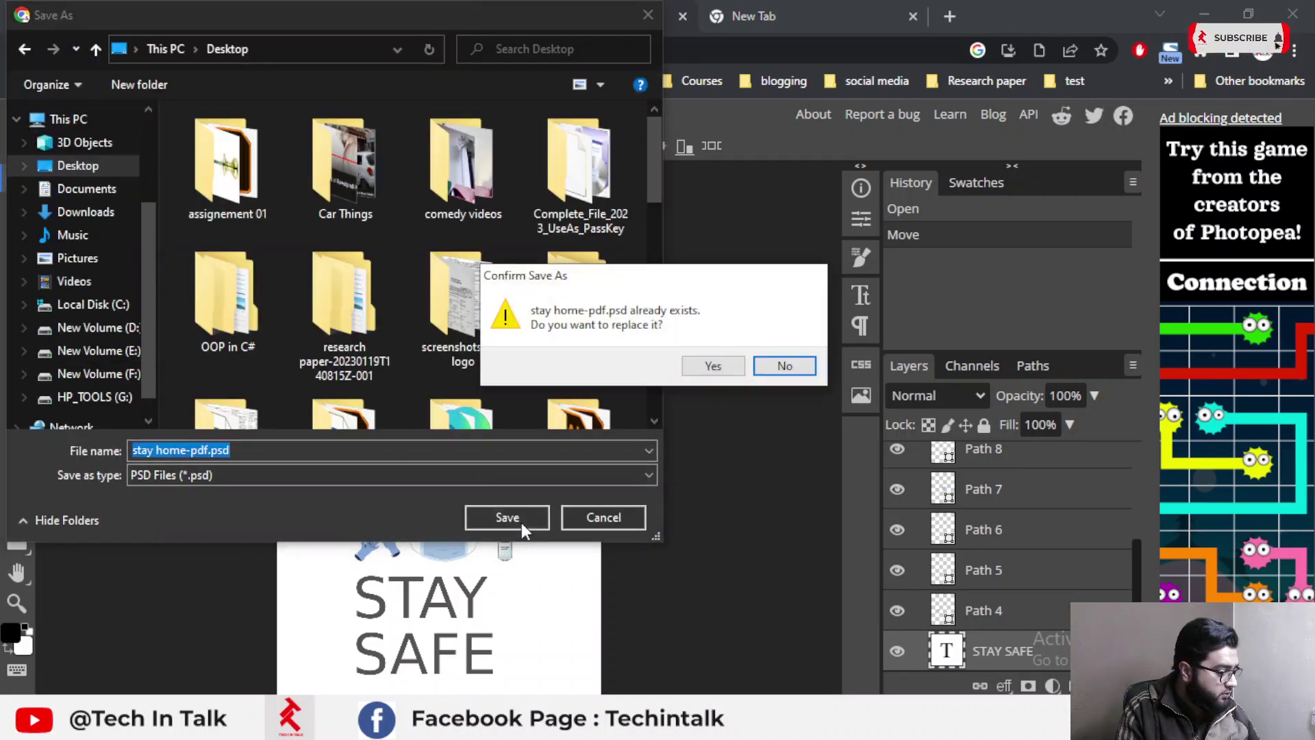
pyautogui.click(711, 368)
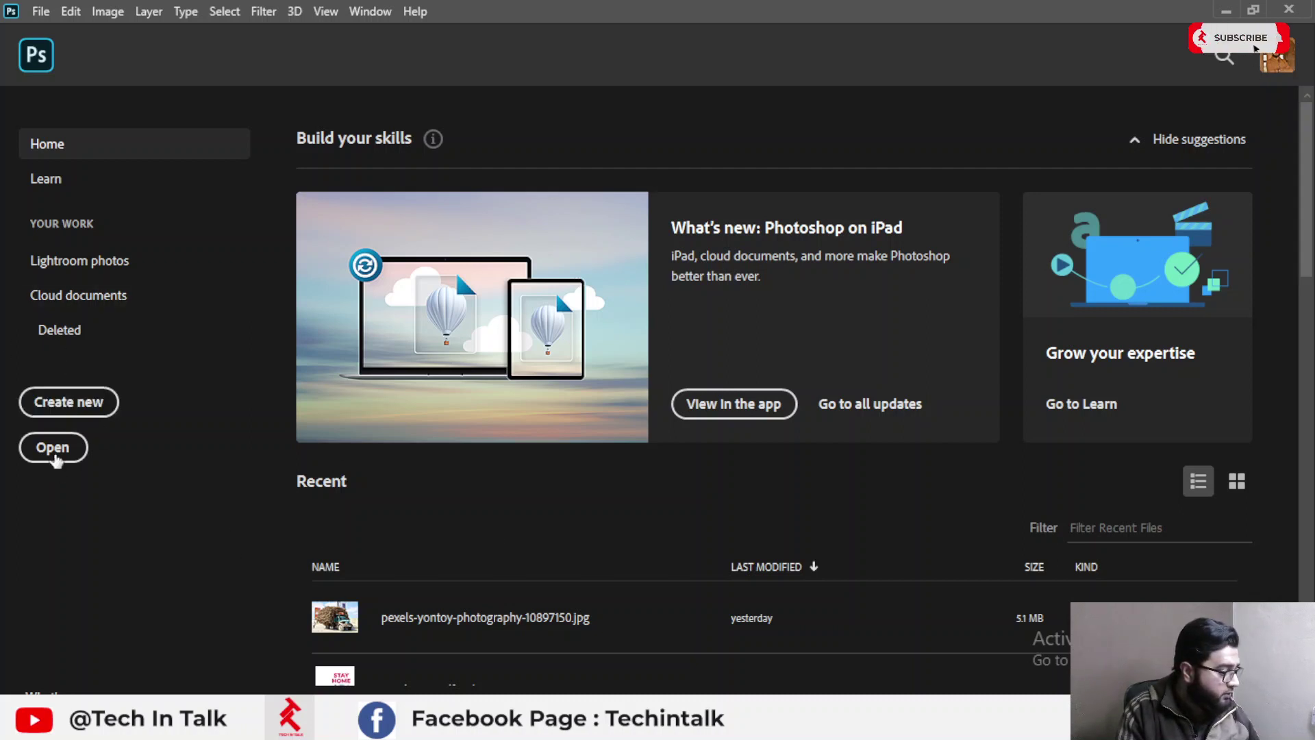
# Switch to Photoshop and open stay home-pdf.psd from the Desktop.
pyautogui.click(53, 446)
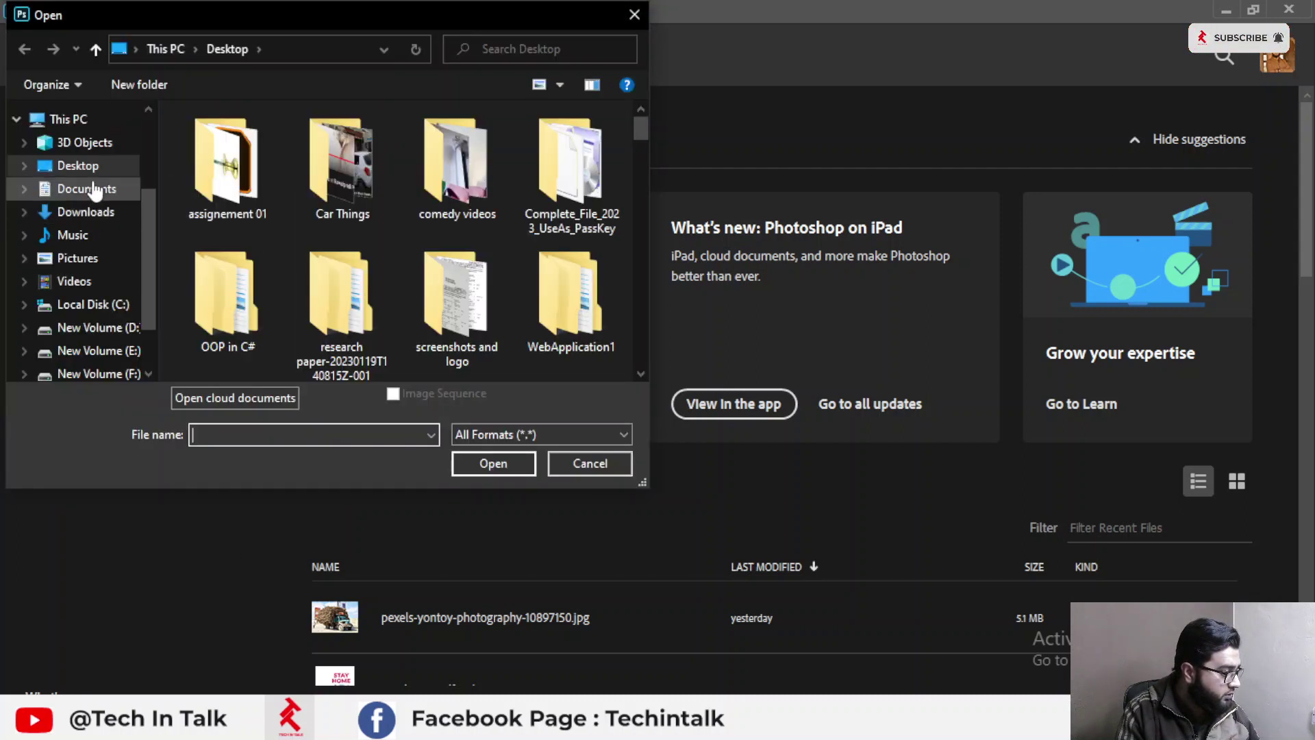
pyautogui.scroll(-3, 392, 264)
pyautogui.moveTo(638, 162); pyautogui.dragTo(633, 317)
pyautogui.click(581, 225)
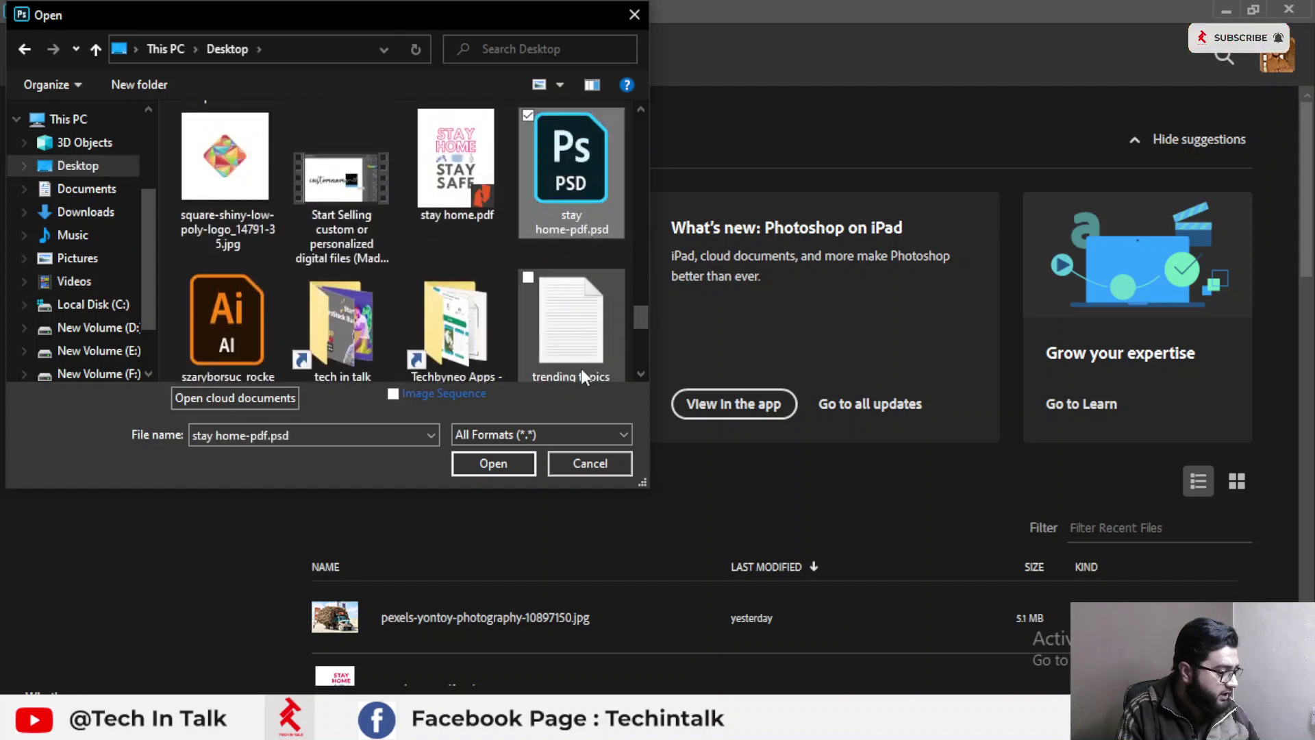
pyautogui.click(497, 465)
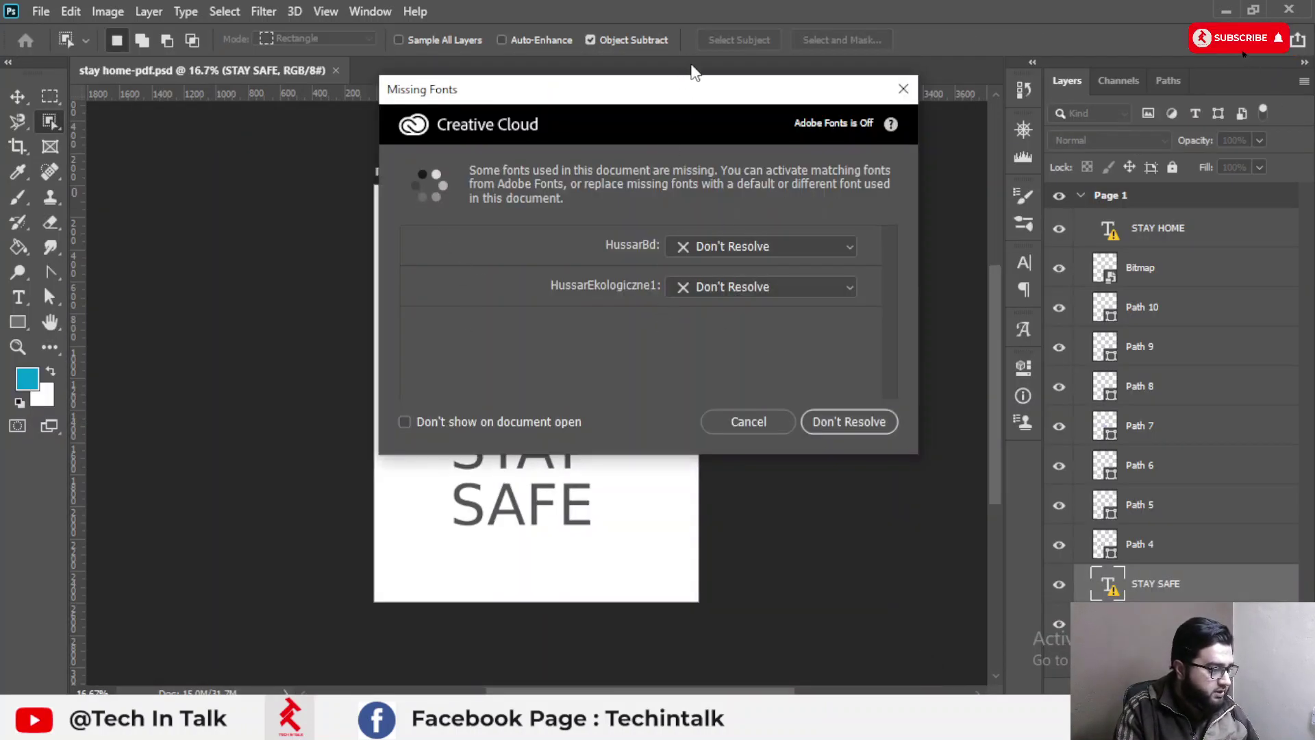
# Resolve the missing fonts HussarBd and HussarEkologiczne1 by replacing both with Myriad Pro Regular.
pyautogui.moveTo(689, 94); pyautogui.dragTo(612, 161)
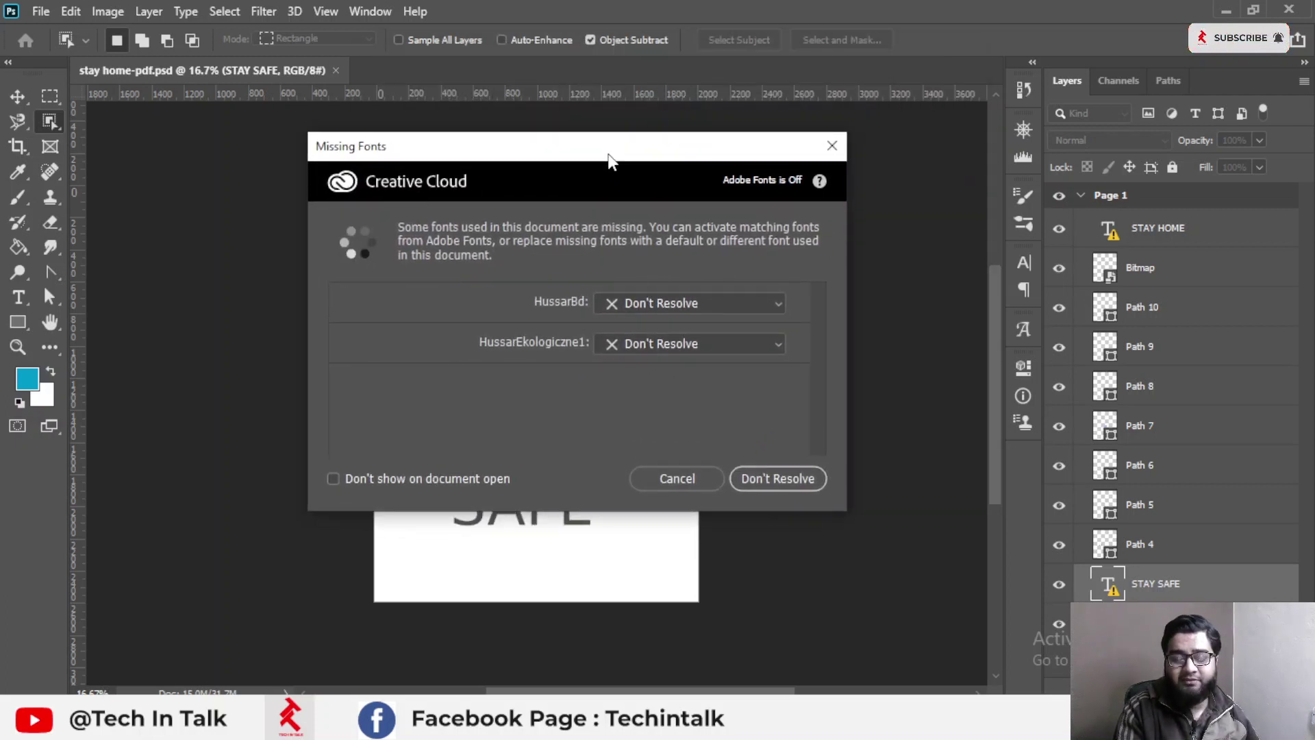
pyautogui.click(740, 351)
pyautogui.click(709, 382)
pyautogui.click(728, 308)
pyautogui.click(709, 343)
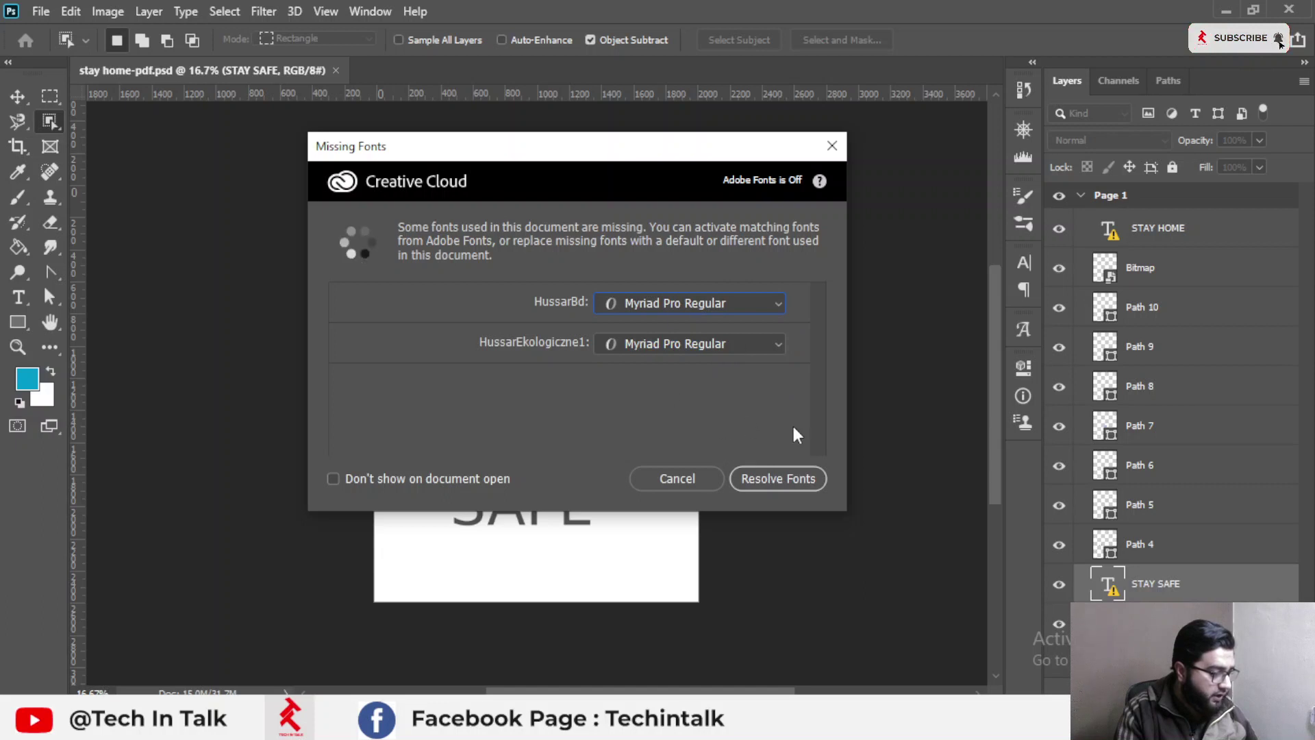
pyautogui.click(771, 480)
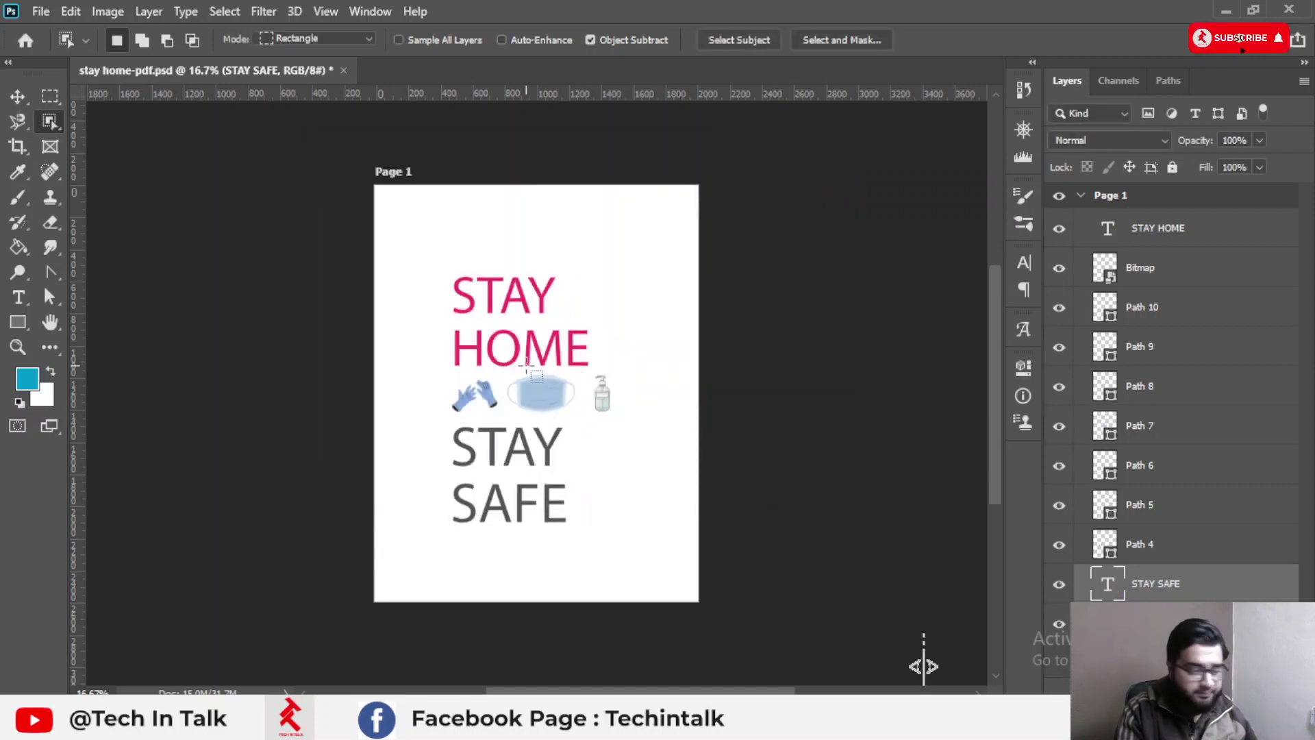
# Inspect the design's layers with the Move tool: both text blocks, the sanitizer bottle bitmap, and the face mask and gloves paths.
pyautogui.click(17, 97)
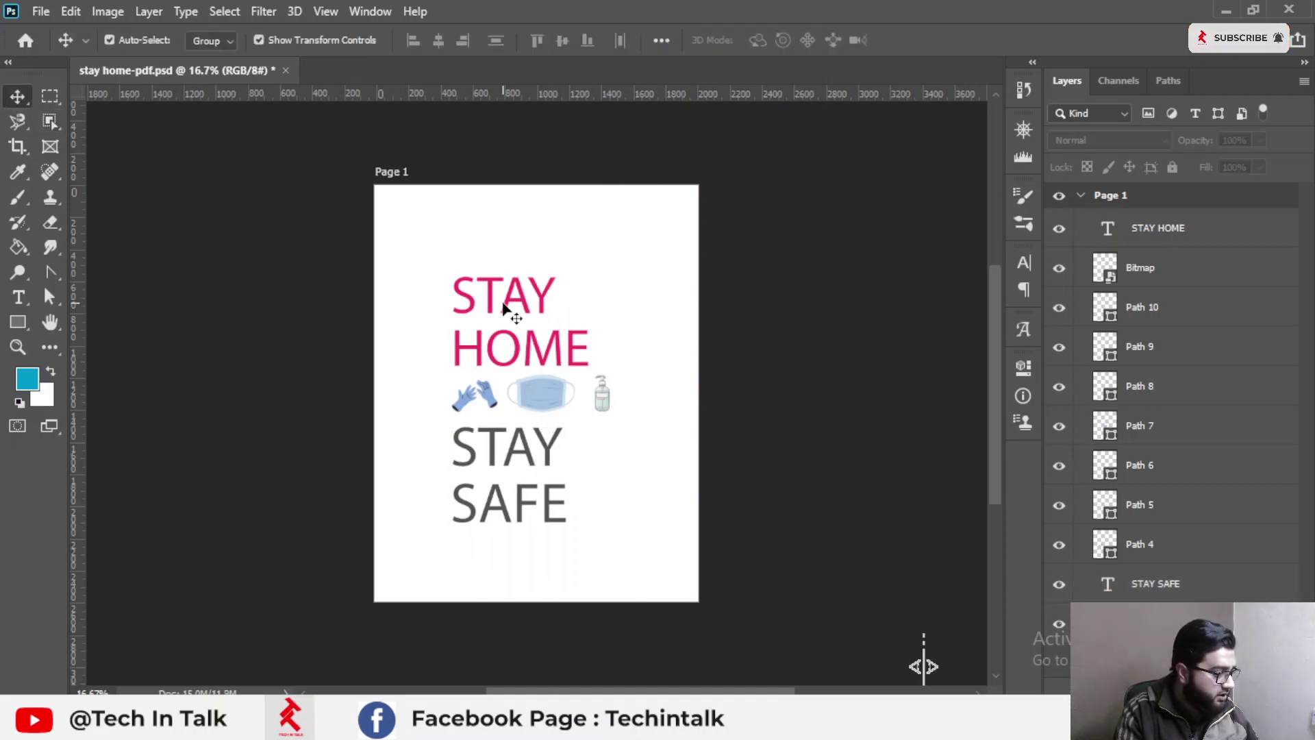
pyautogui.scroll(1, 515, 312)
pyautogui.click(523, 313)
pyautogui.click(548, 510)
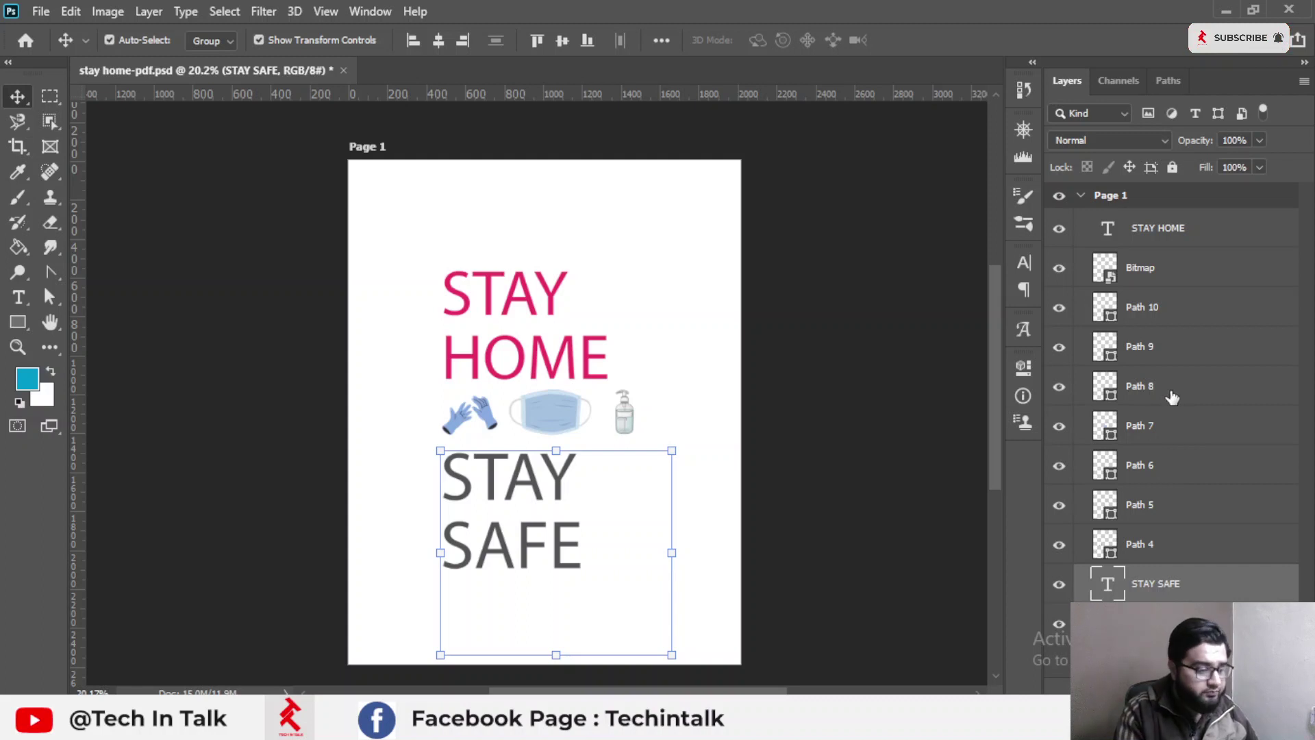
pyautogui.click(1157, 291)
pyautogui.click(1158, 280)
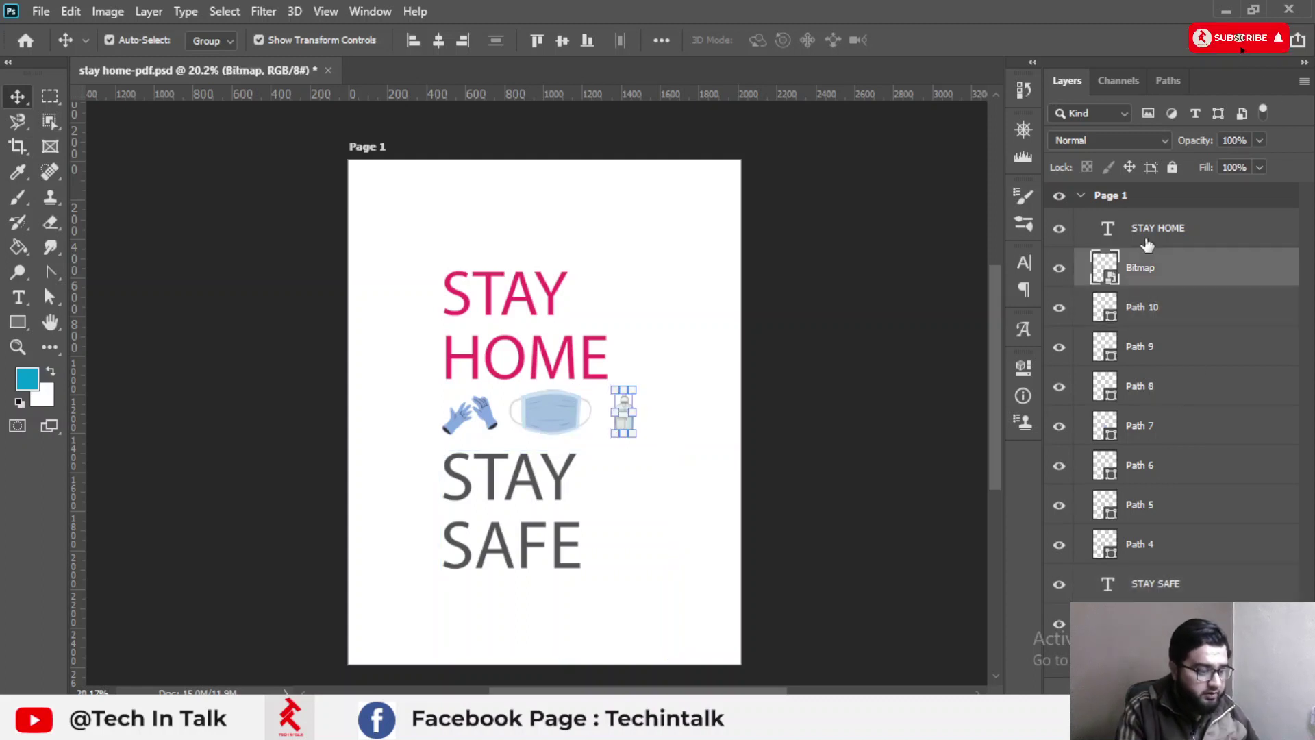
pyautogui.click(1137, 401)
pyautogui.click(1144, 428)
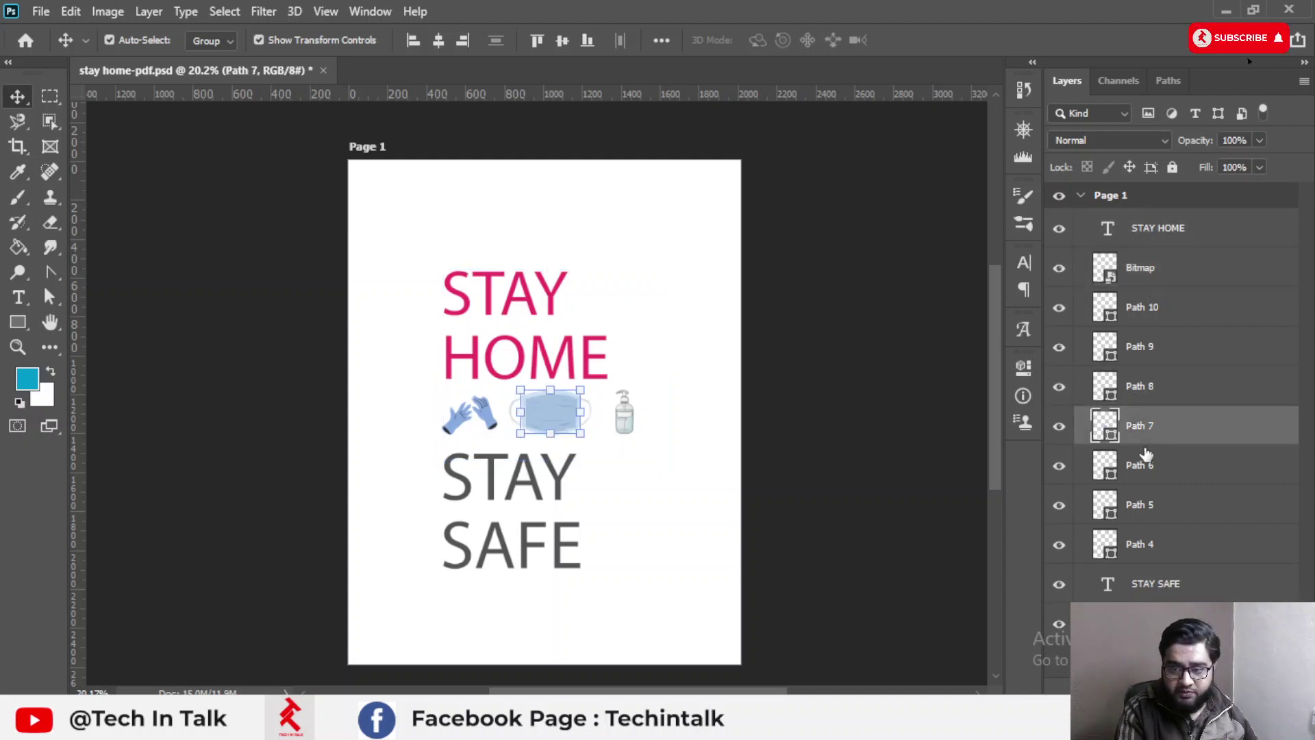
pyautogui.click(1156, 468)
pyautogui.click(1156, 508)
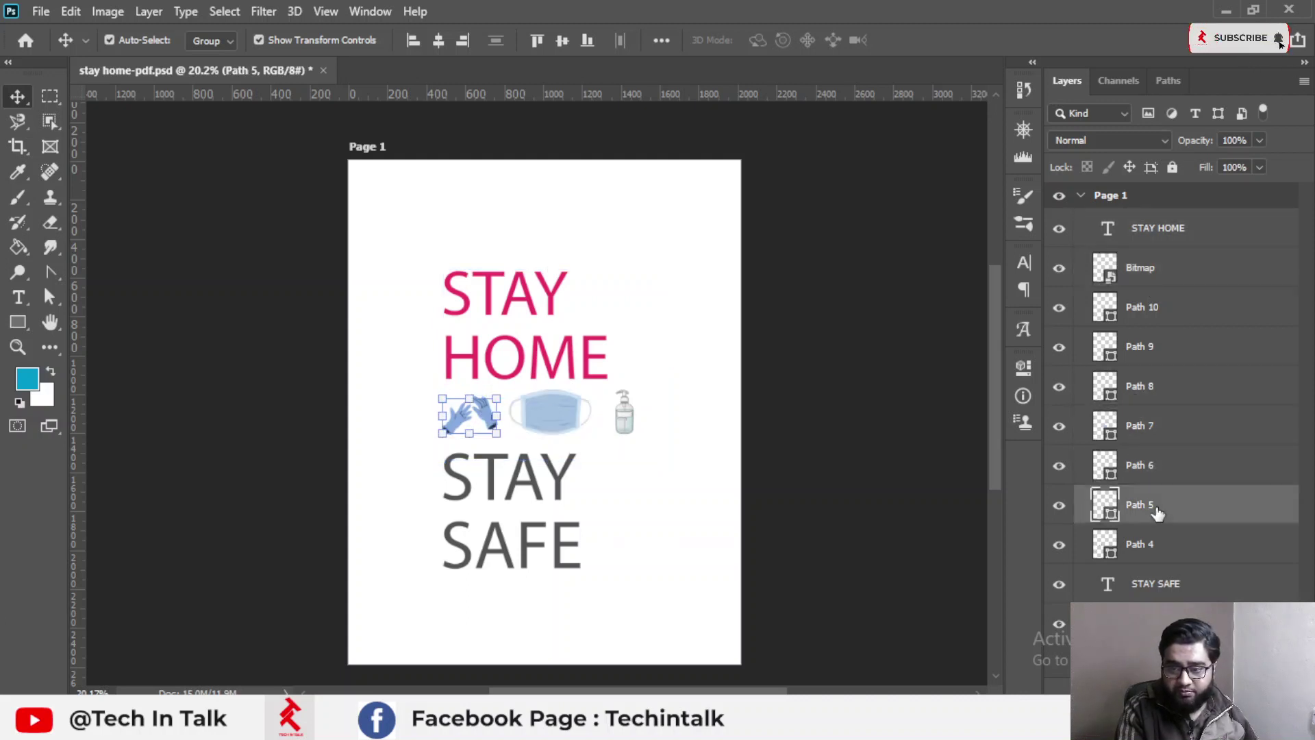
pyautogui.click(1172, 562)
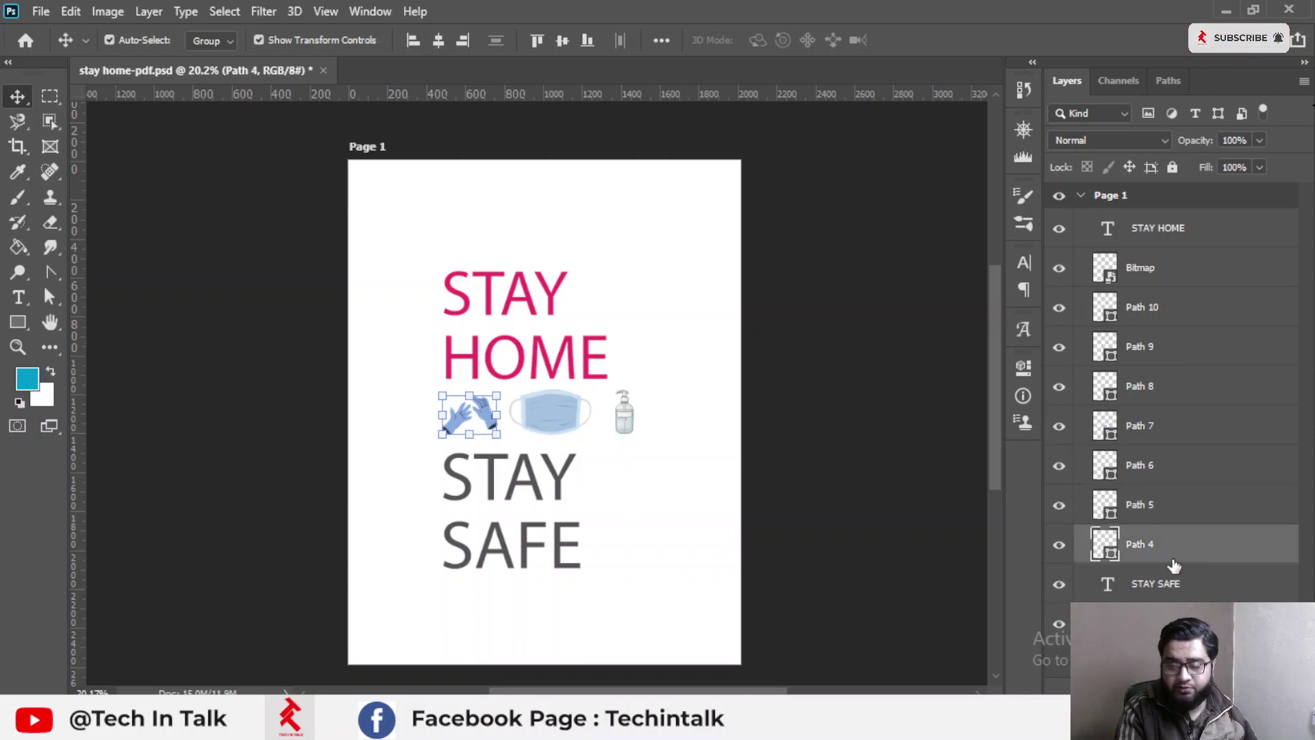
# Set the STAY HOME text to Myriad Pro Bold at 179.5 pt with centered alignment.
pyautogui.click(503, 344)
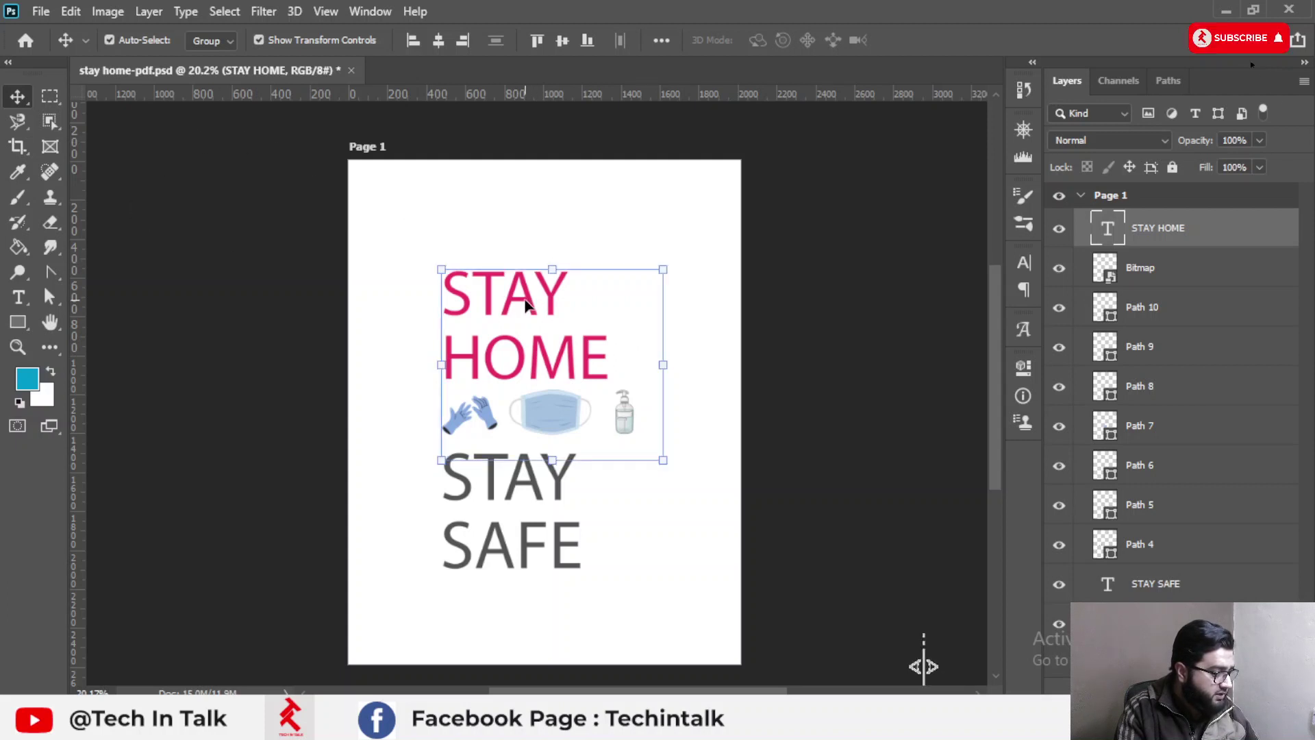
pyautogui.doubleClick(526, 305)
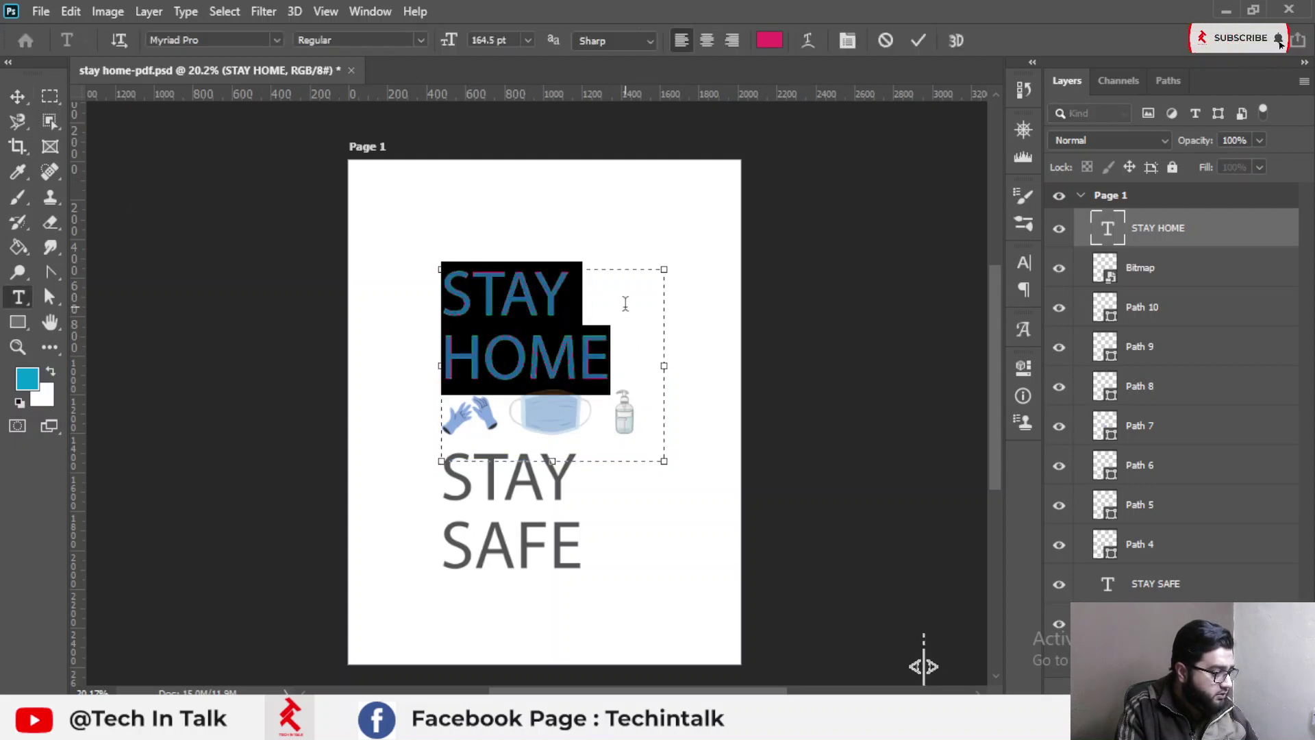
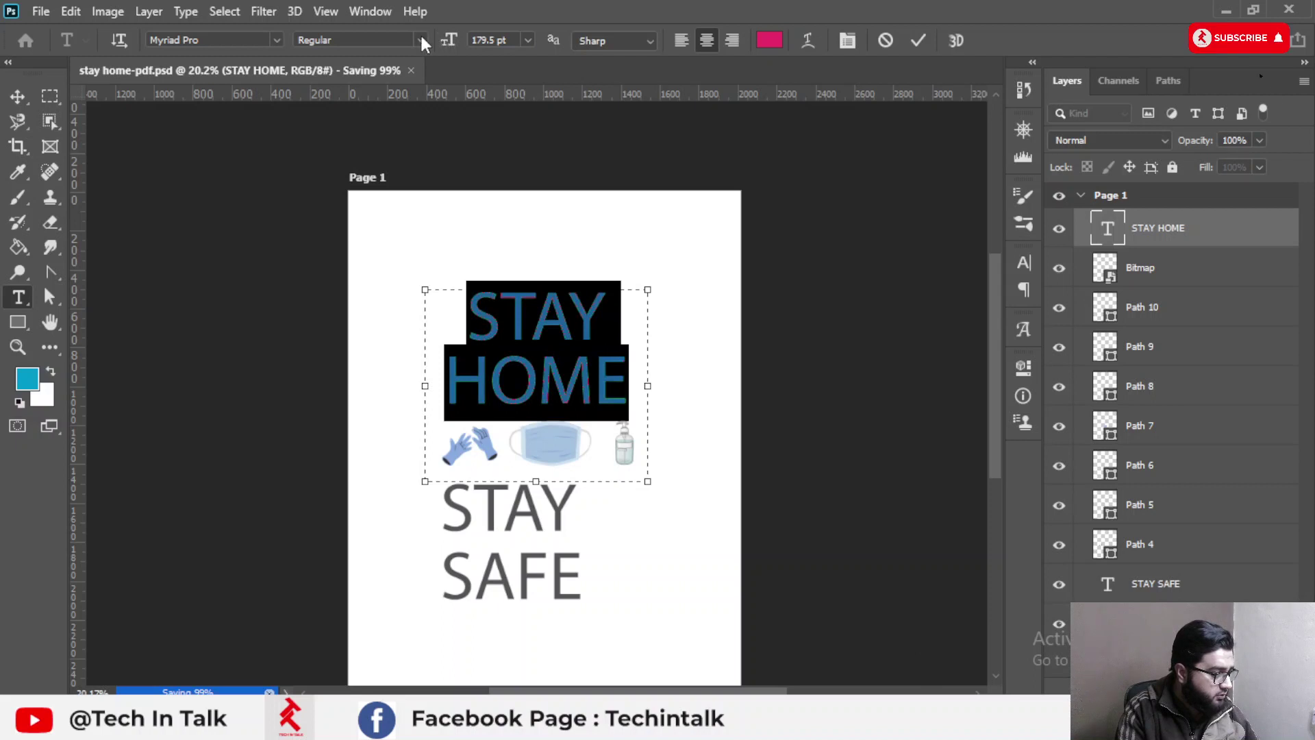
pyautogui.click(363, 89)
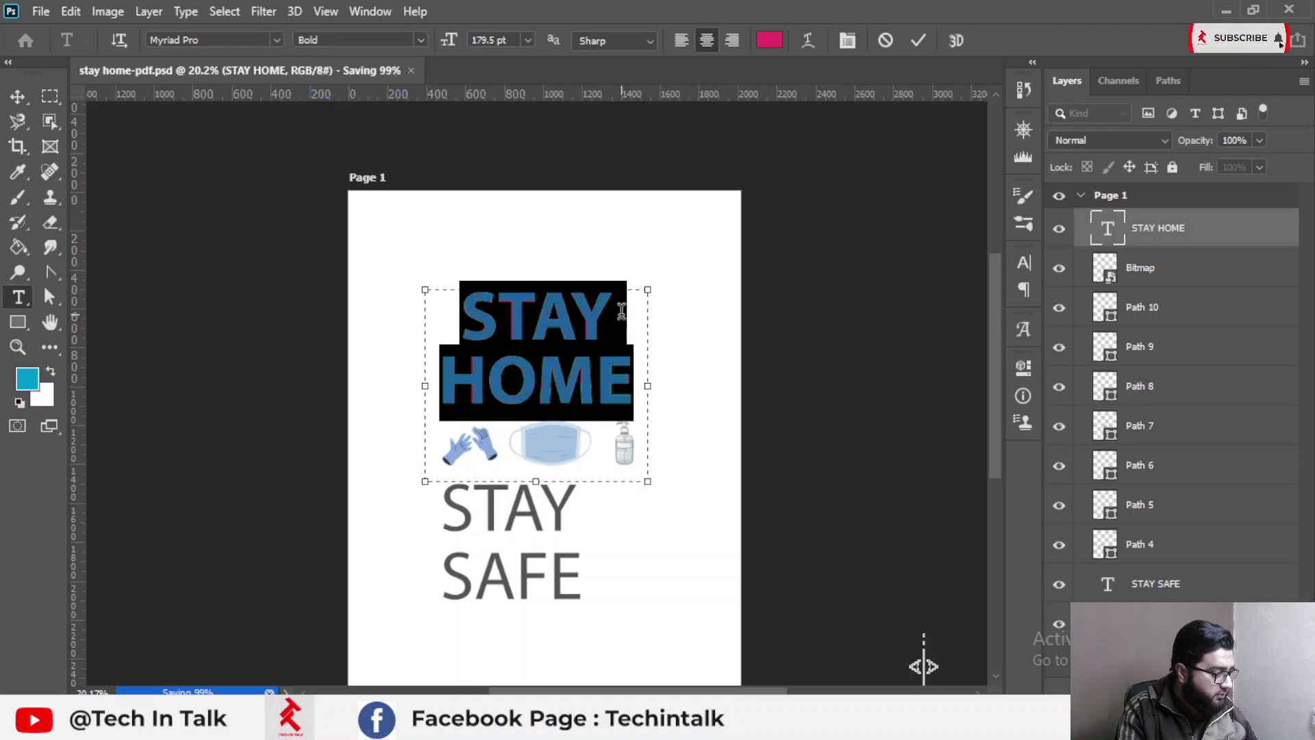
pyautogui.click(919, 40)
pyautogui.press('v')
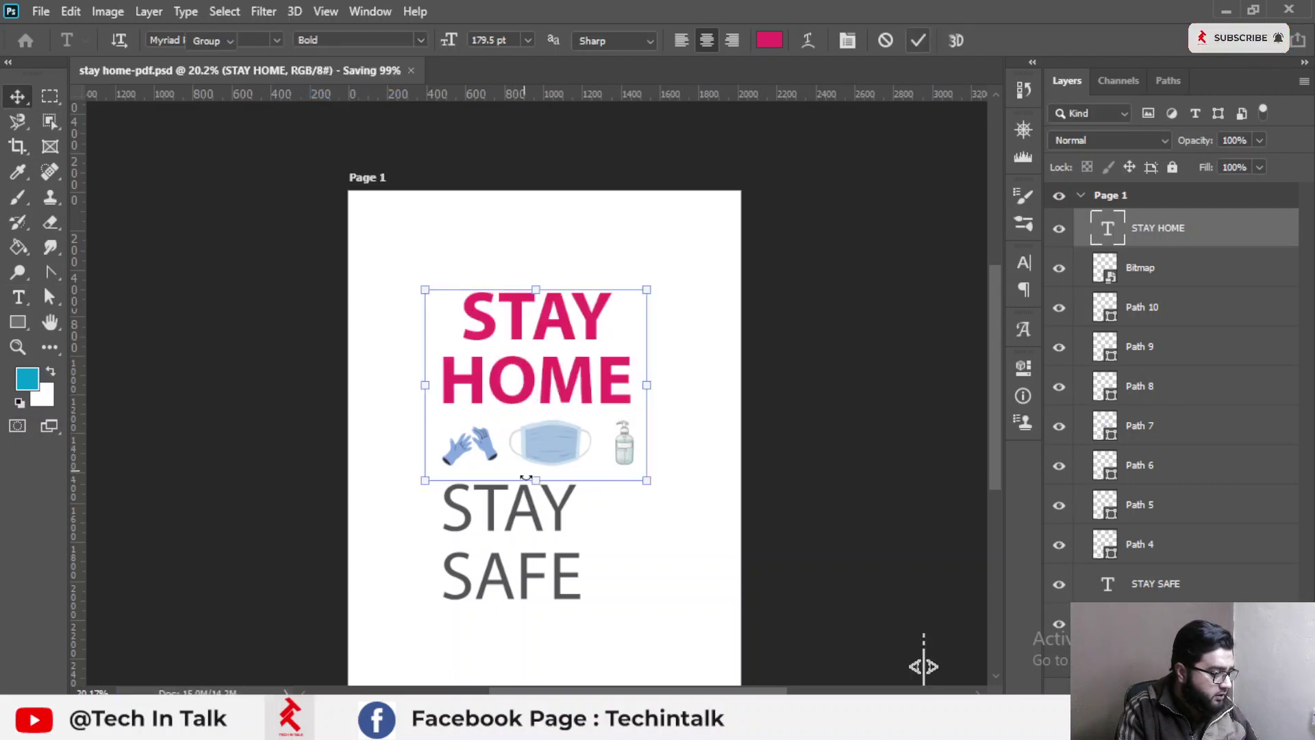
# Set the STAY SAFE text to Myriad Pro Bold with centered alignment.
pyautogui.scroll(-1, 533, 465)
pyautogui.click(533, 466)
pyautogui.press('t')
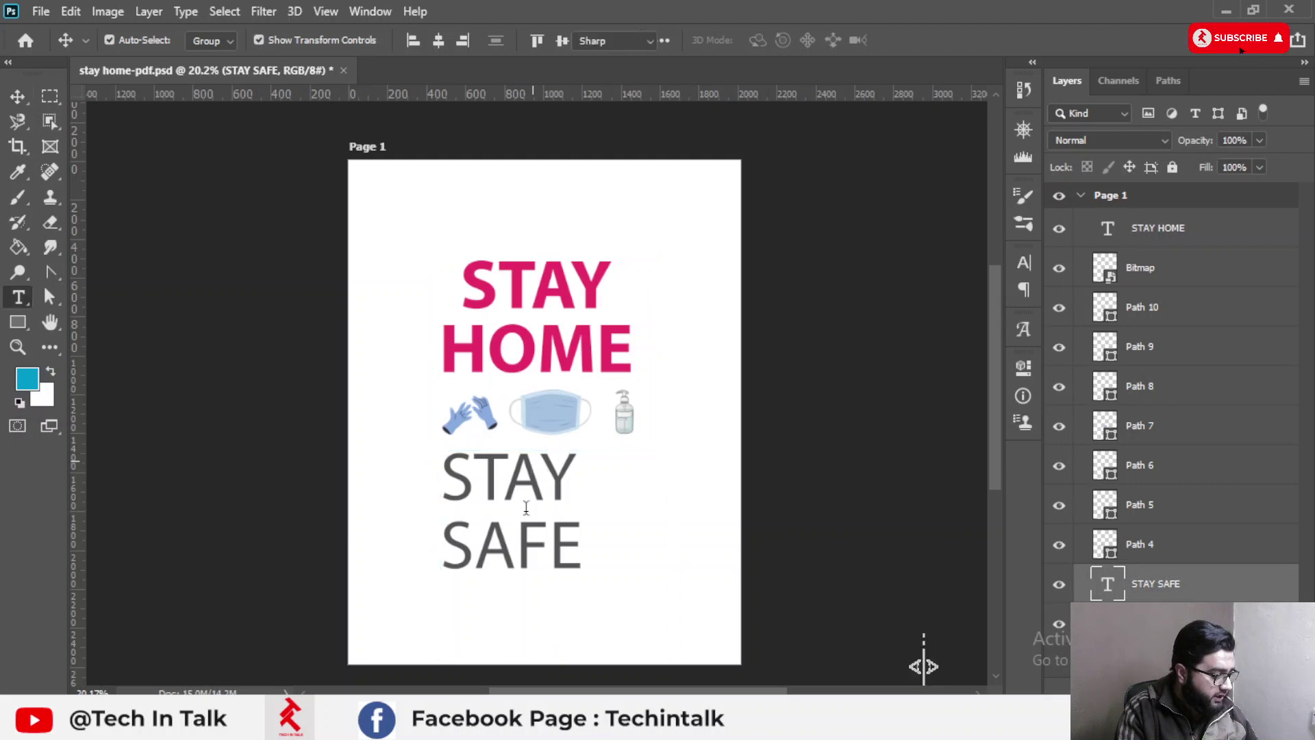
pyautogui.click(563, 524)
pyautogui.doubleClick(563, 523)
pyautogui.hotkey('ctrl', 'a')
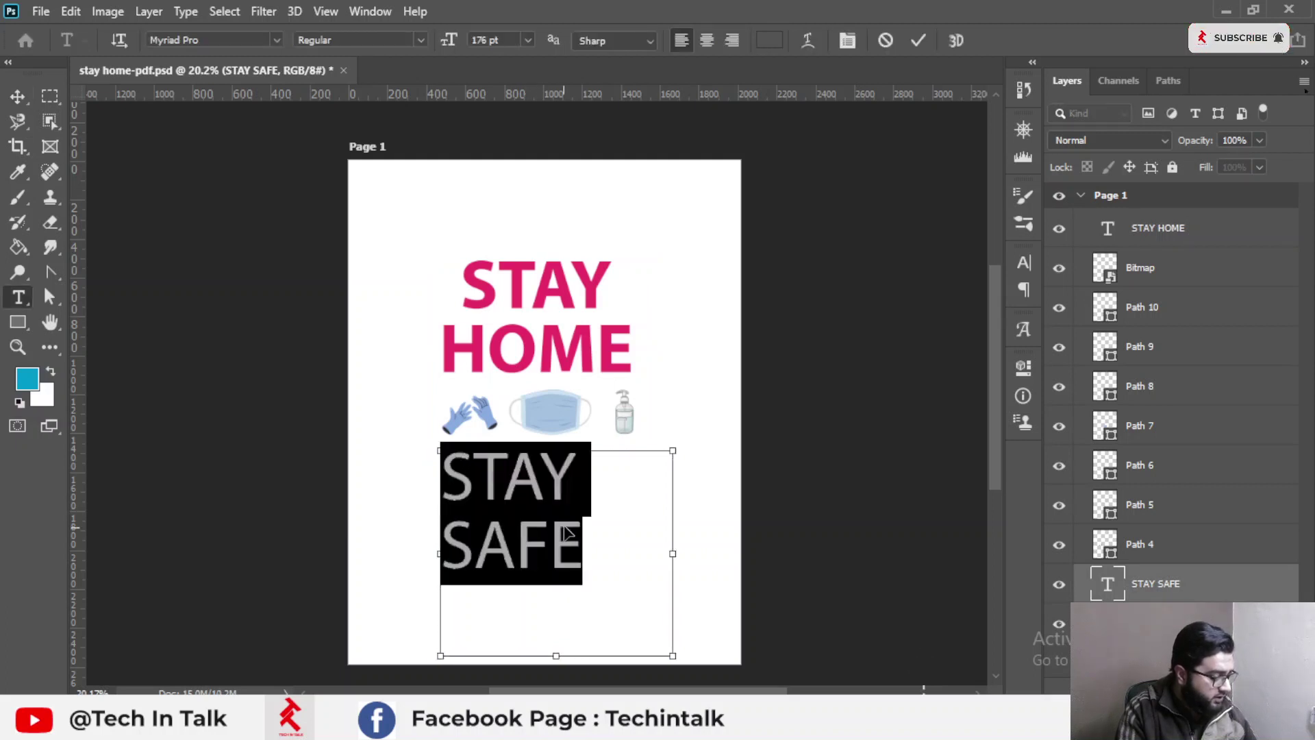
pyautogui.click(421, 40)
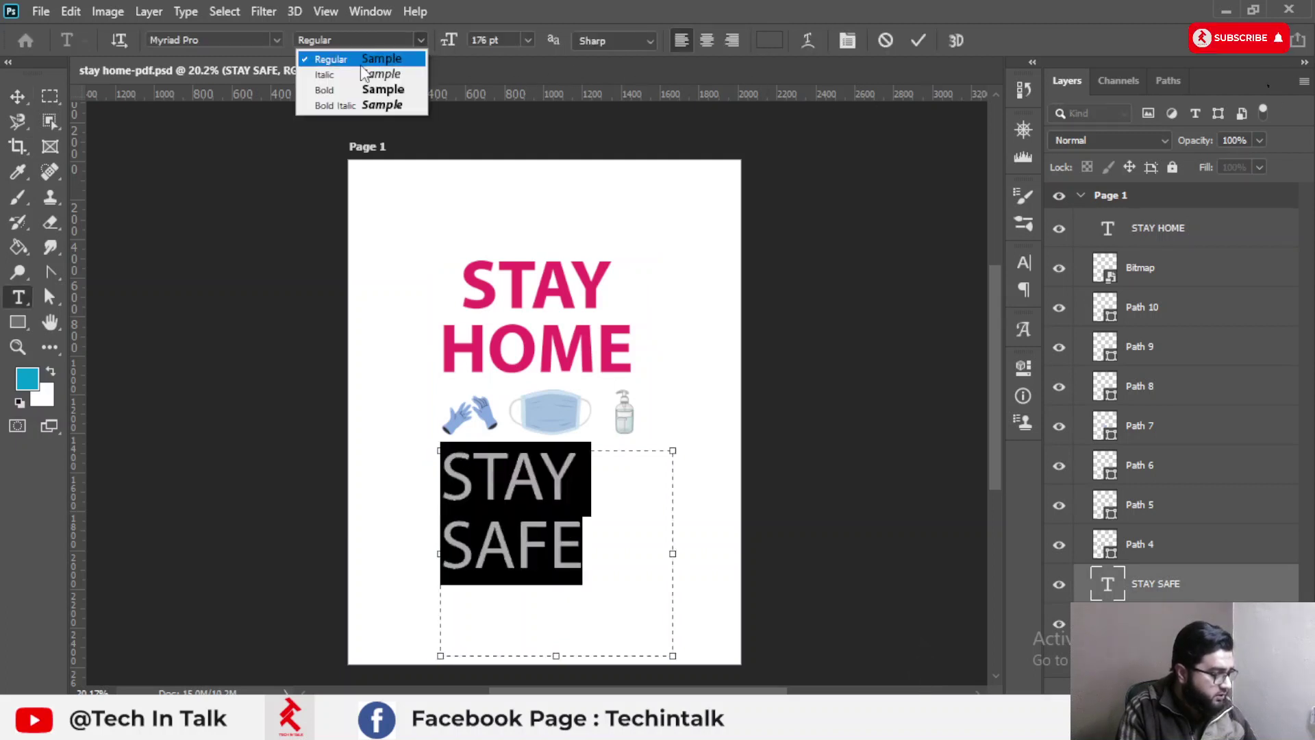
pyautogui.click(323, 87)
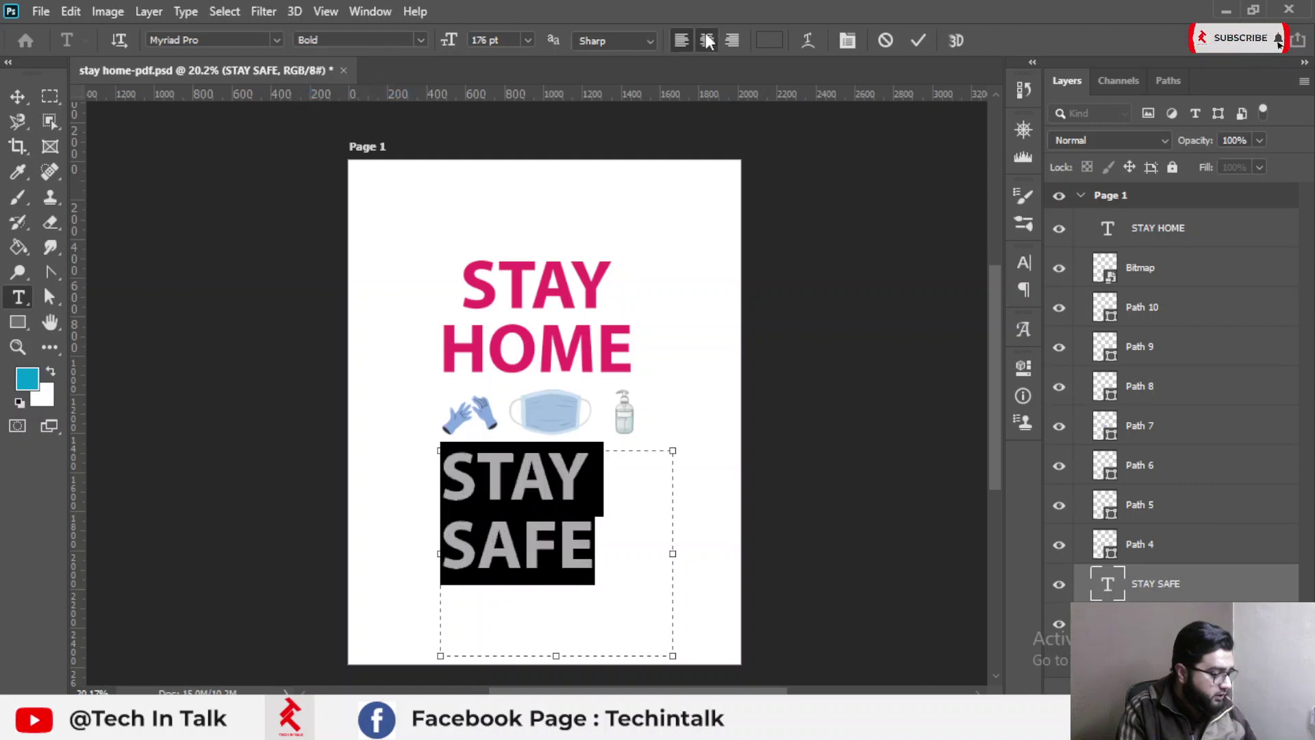
pyautogui.click(707, 40)
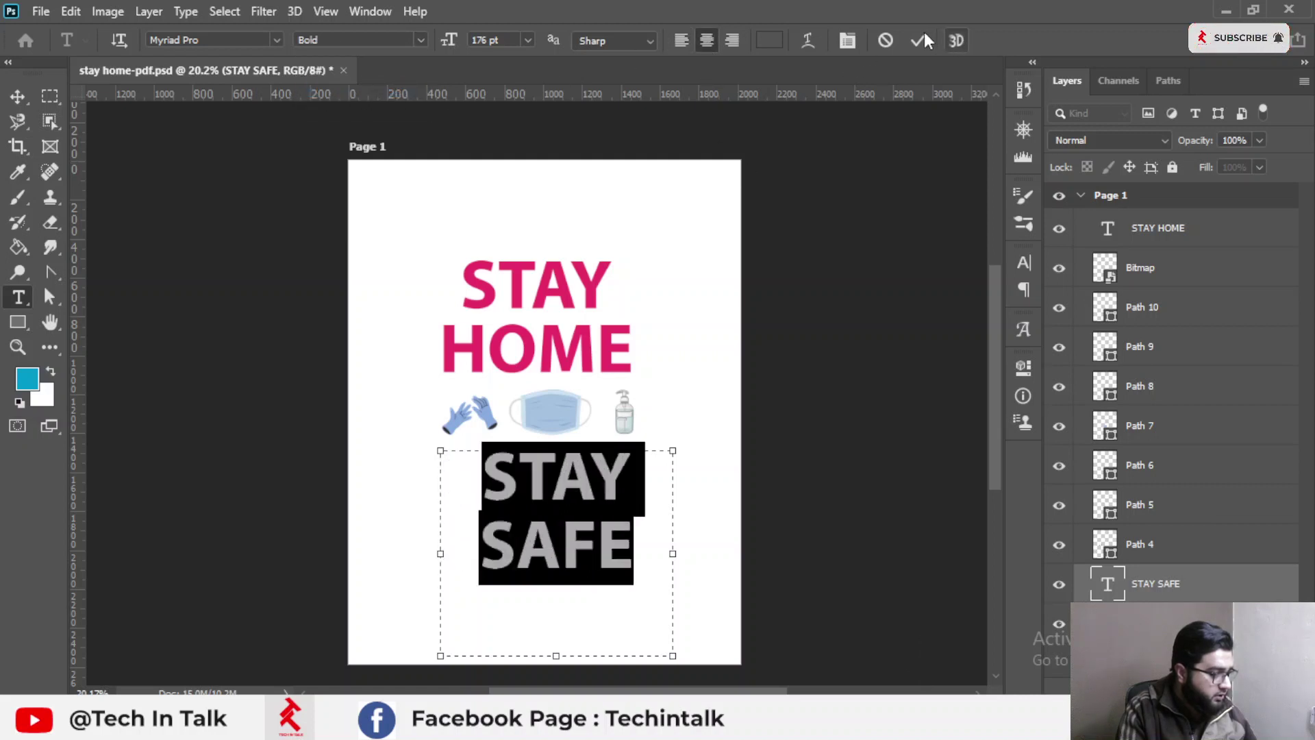
pyautogui.hotkey('ctrl', 'Return')
pyautogui.press('v')
pyautogui.click(543, 273)
pyautogui.click(578, 505)
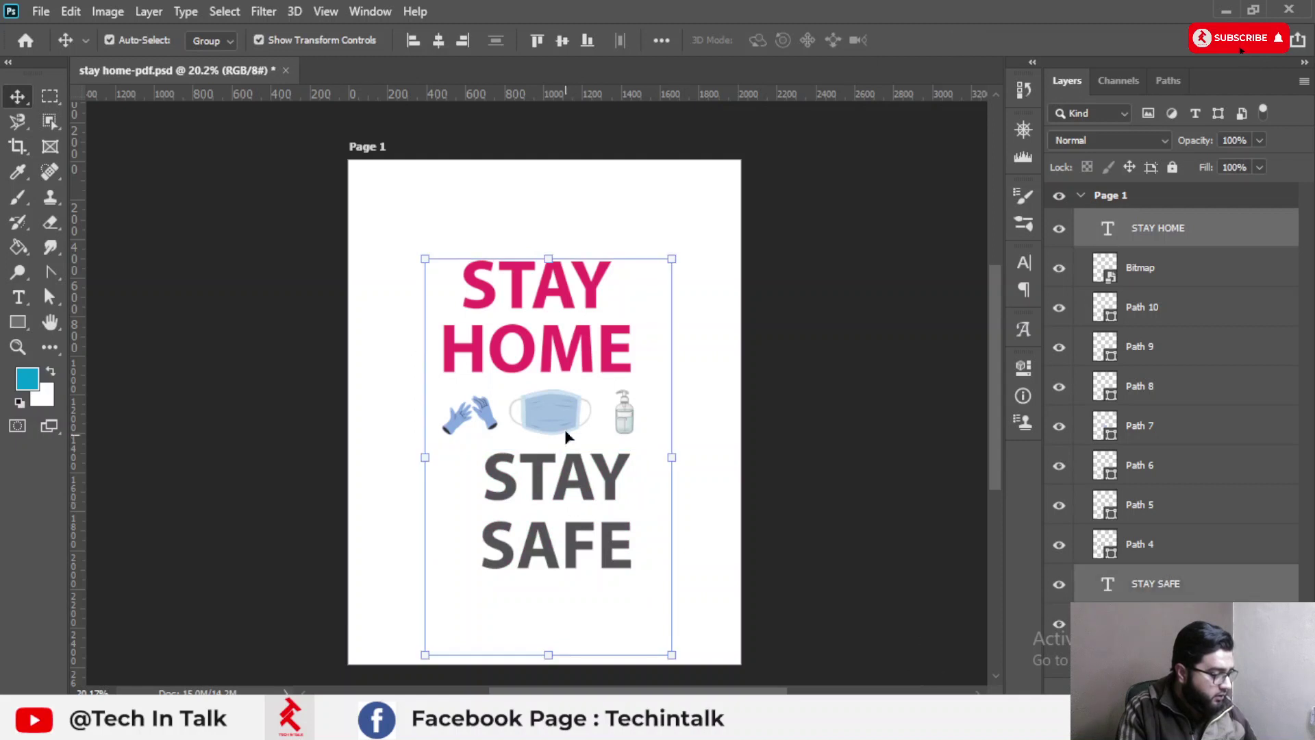
pyautogui.click(554, 403)
pyautogui.click(472, 414)
pyautogui.moveTo(520, 426); pyautogui.dragTo(524, 425)
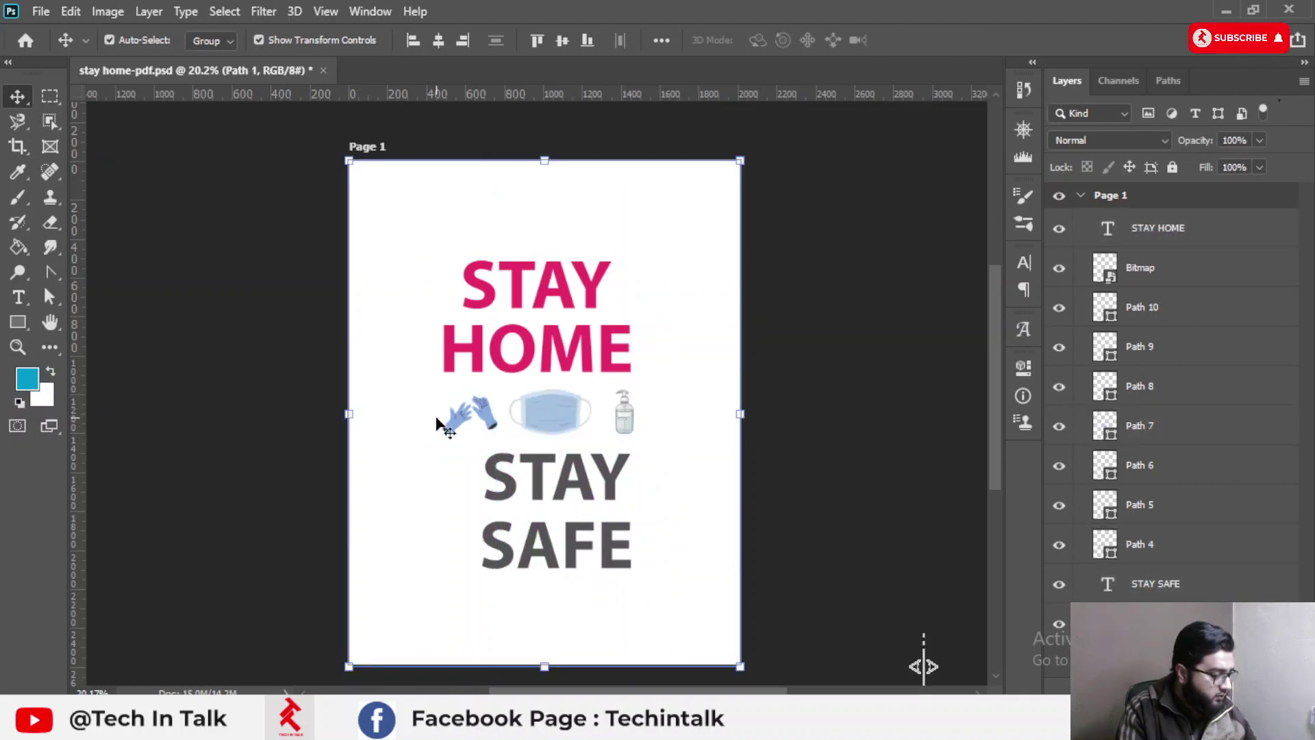
pyautogui.click(411, 491)
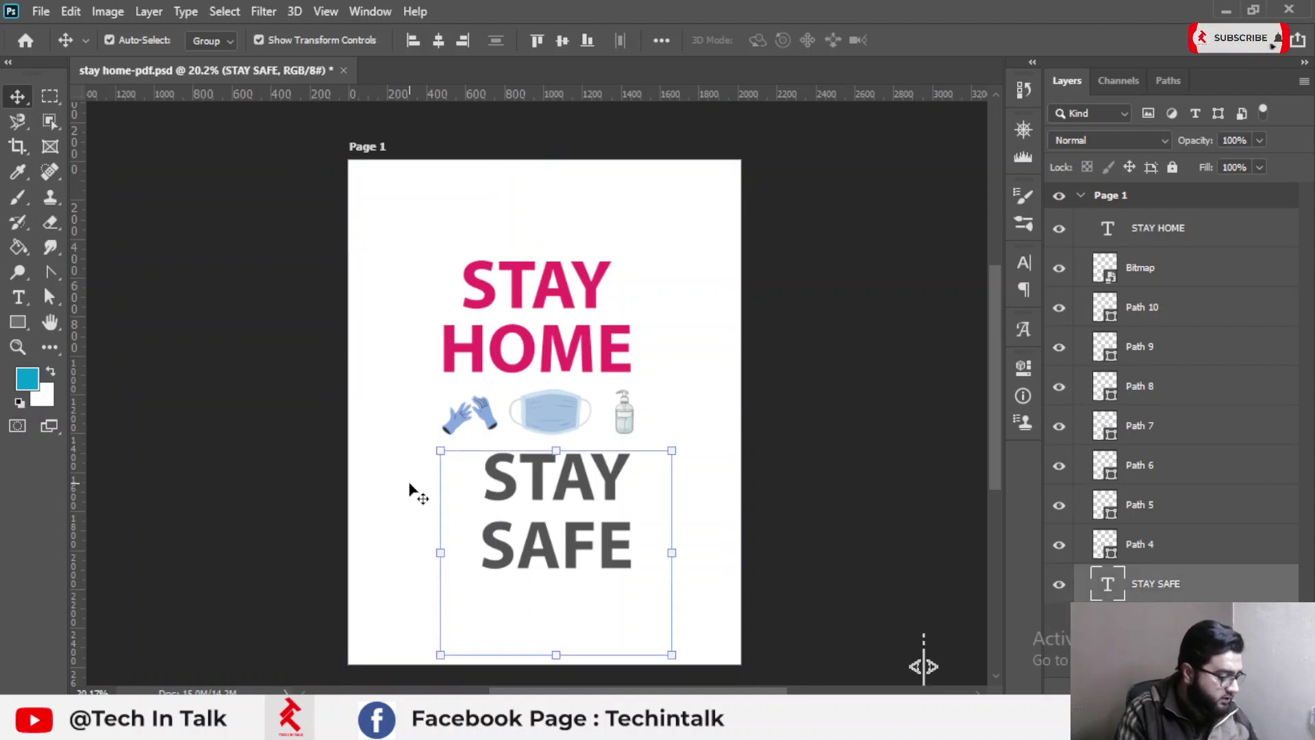
pyautogui.moveTo(358, 395); pyautogui.dragTo(713, 449)
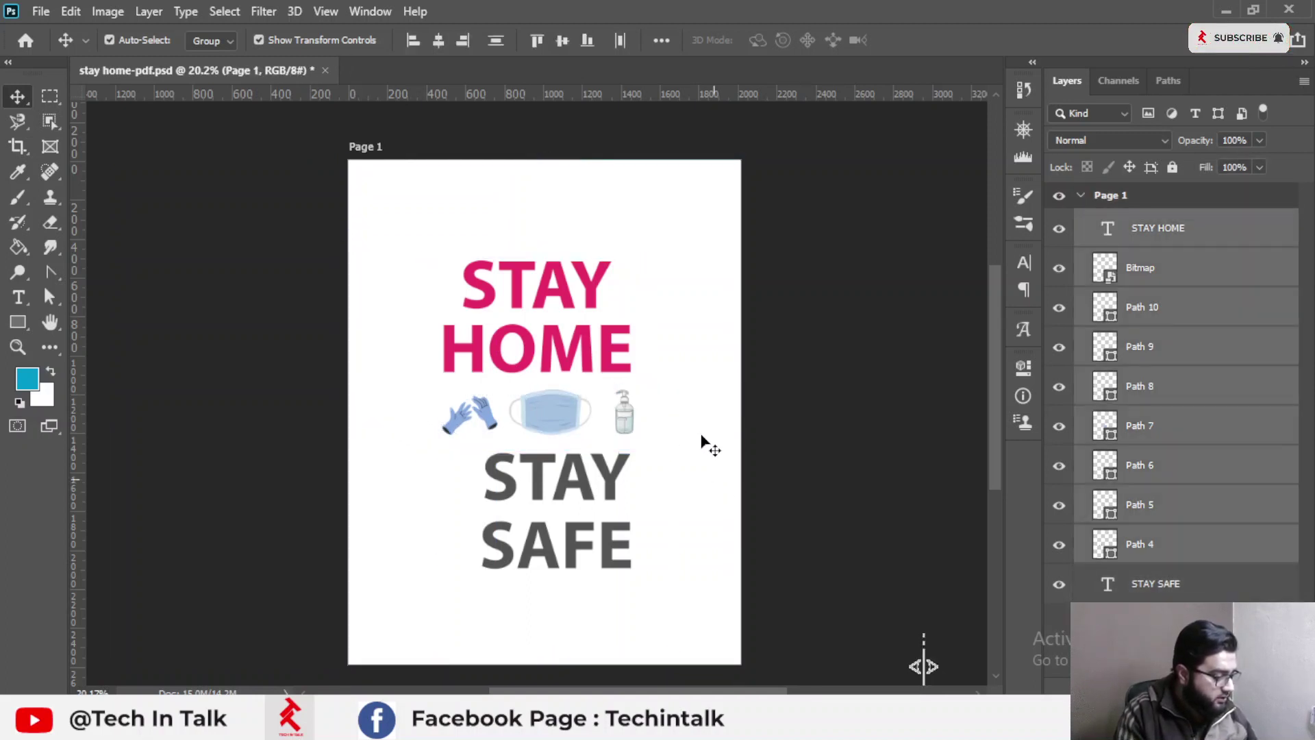
# Try to group the sanitizer bottle, face mask and gloves by selecting only the Bitmap, Path 7 and Path 4 layers.
pyautogui.click(624, 414)
pyautogui.keyDown('shift'); pyautogui.click(562, 410); pyautogui.keyUp('shift')
pyautogui.keyDown('shift'); pyautogui.click(473, 424); pyautogui.keyUp('shift')
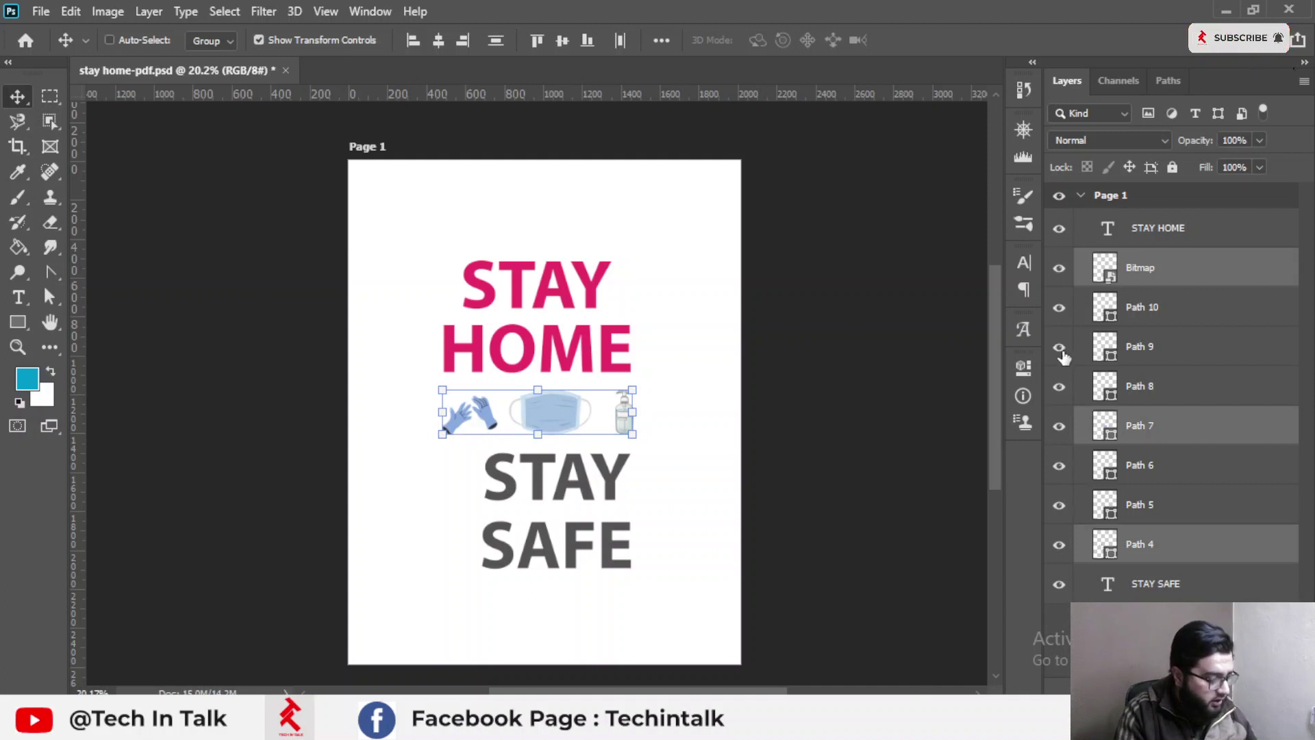
pyautogui.rightClick(535, 416)
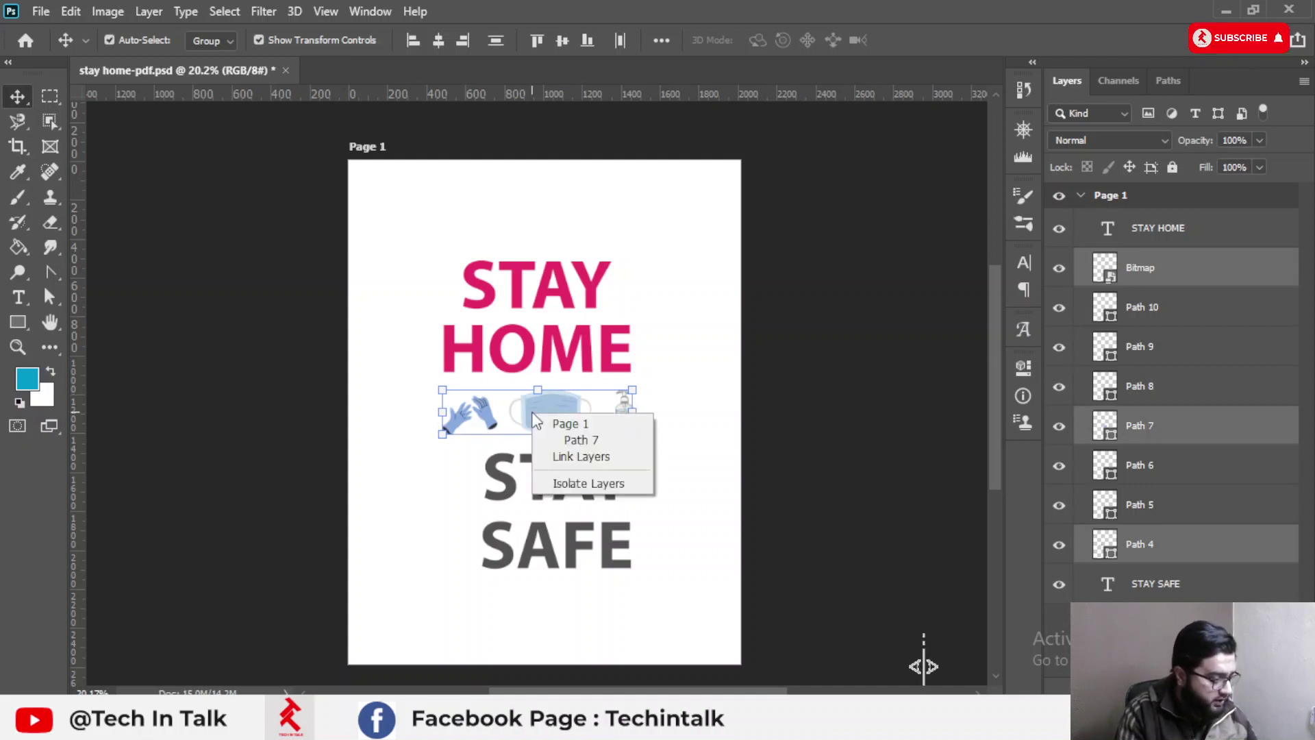
pyautogui.rightClick(546, 413)
pyautogui.press('ctrl')
pyautogui.press('Escape')
pyautogui.hotkey('ctrl', 'g')
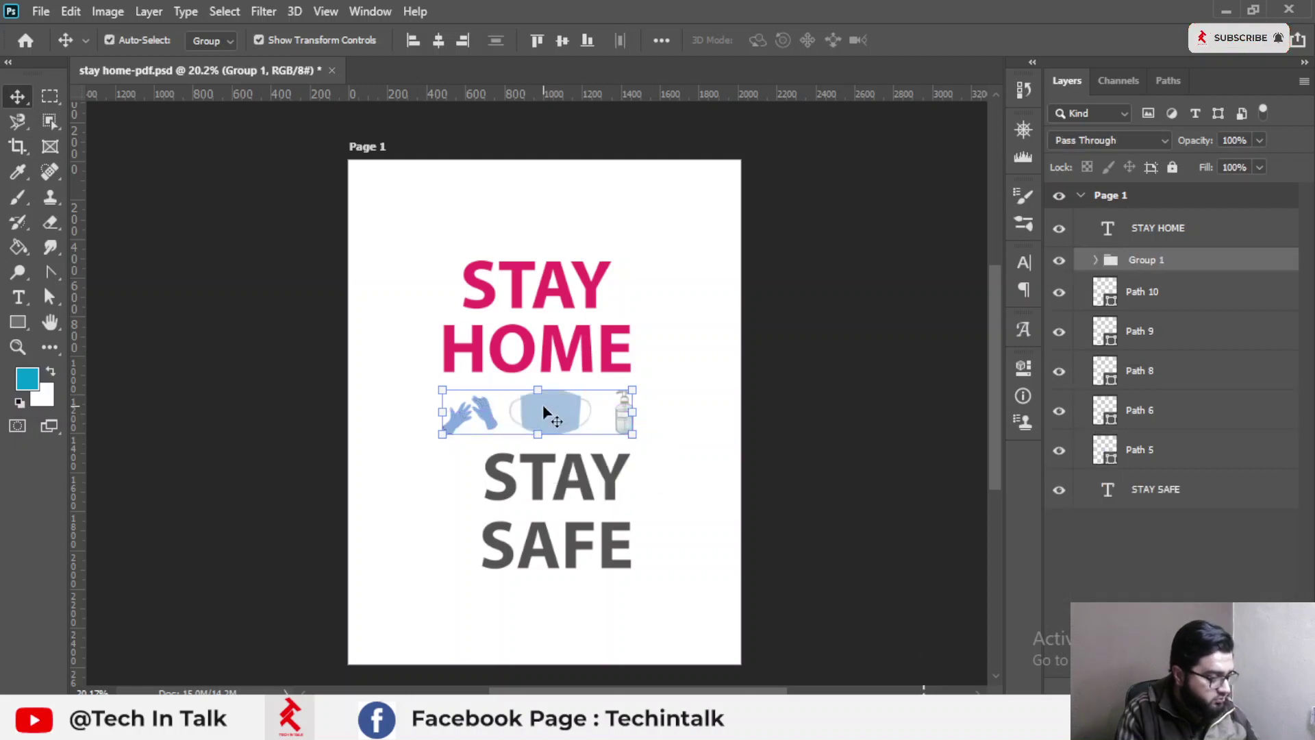
pyautogui.click(1096, 261)
pyautogui.click(1096, 261)
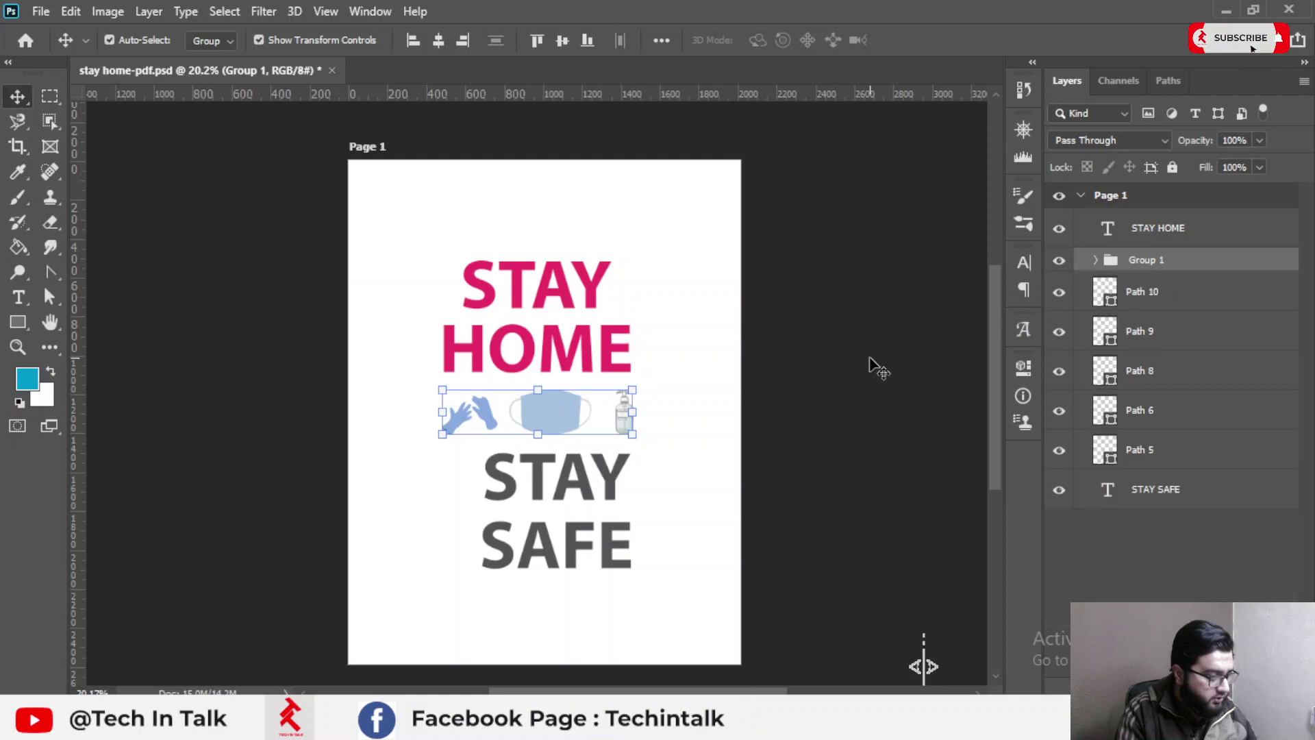
# Try to align both text blocks and all icon layers on their horizontal centers.
pyautogui.click(552, 302)
pyautogui.click(559, 496)
pyautogui.moveTo(484, 232); pyautogui.dragTo(608, 599)
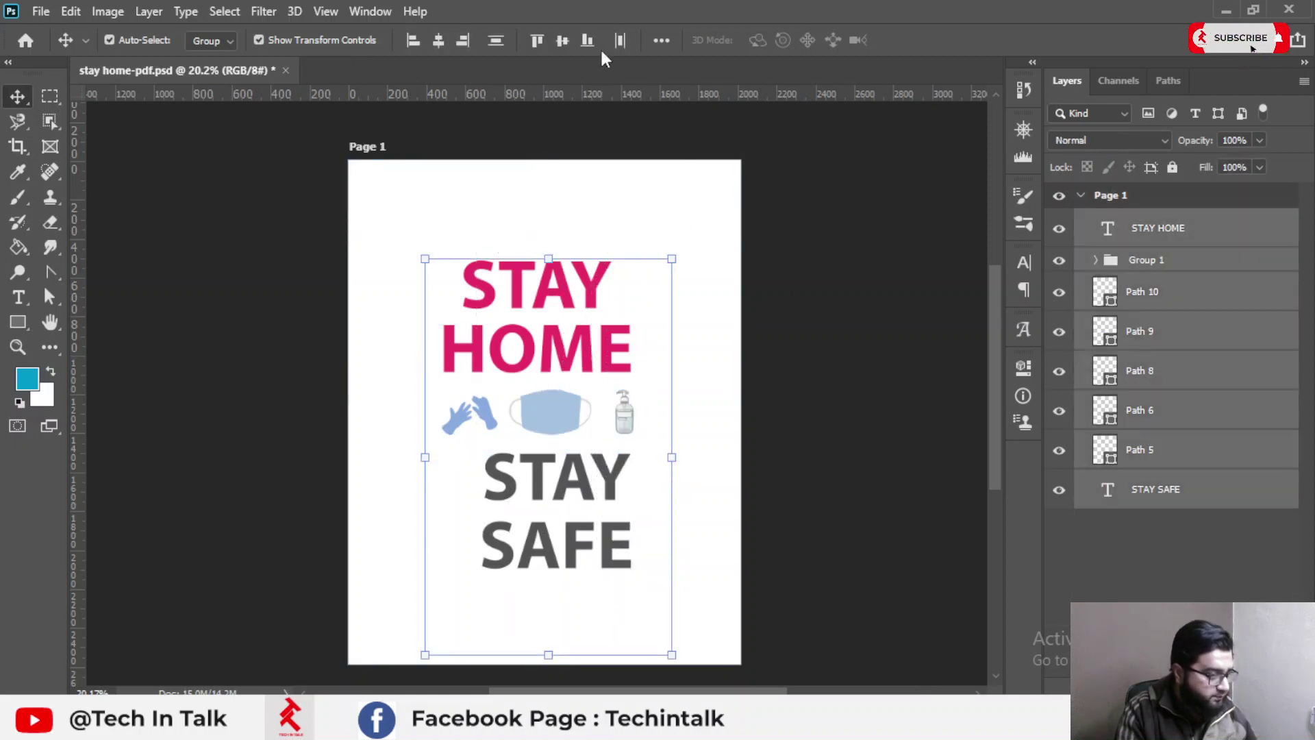
pyautogui.click(442, 41)
pyautogui.click(567, 208)
# Undo the horizontal alignment and the incomplete icon grouping that broke the face mask artwork apart.
pyautogui.scroll(2, 559, 428)
pyautogui.scroll(1, 558, 428)
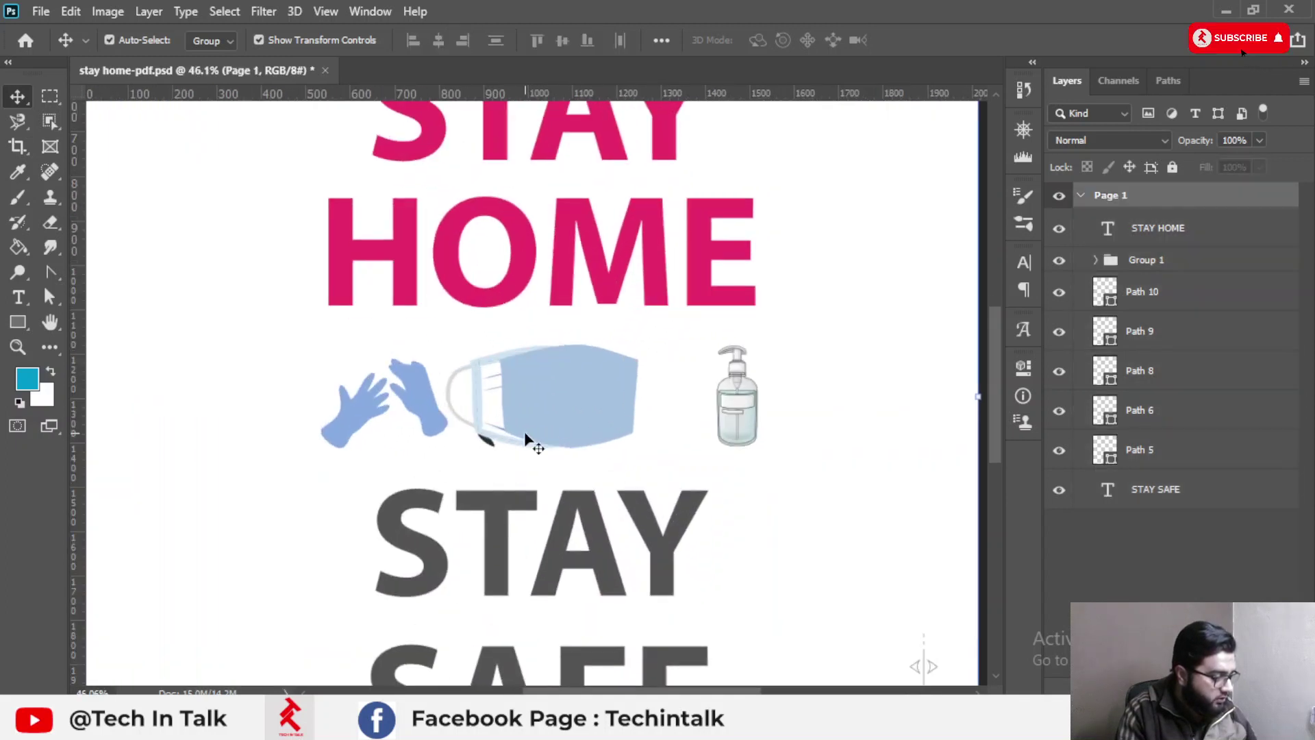
pyautogui.click(497, 441)
pyautogui.scroll(3, 497, 442)
pyautogui.scroll(2, 500, 444)
pyautogui.moveTo(562, 397); pyautogui.dragTo(476, 418)
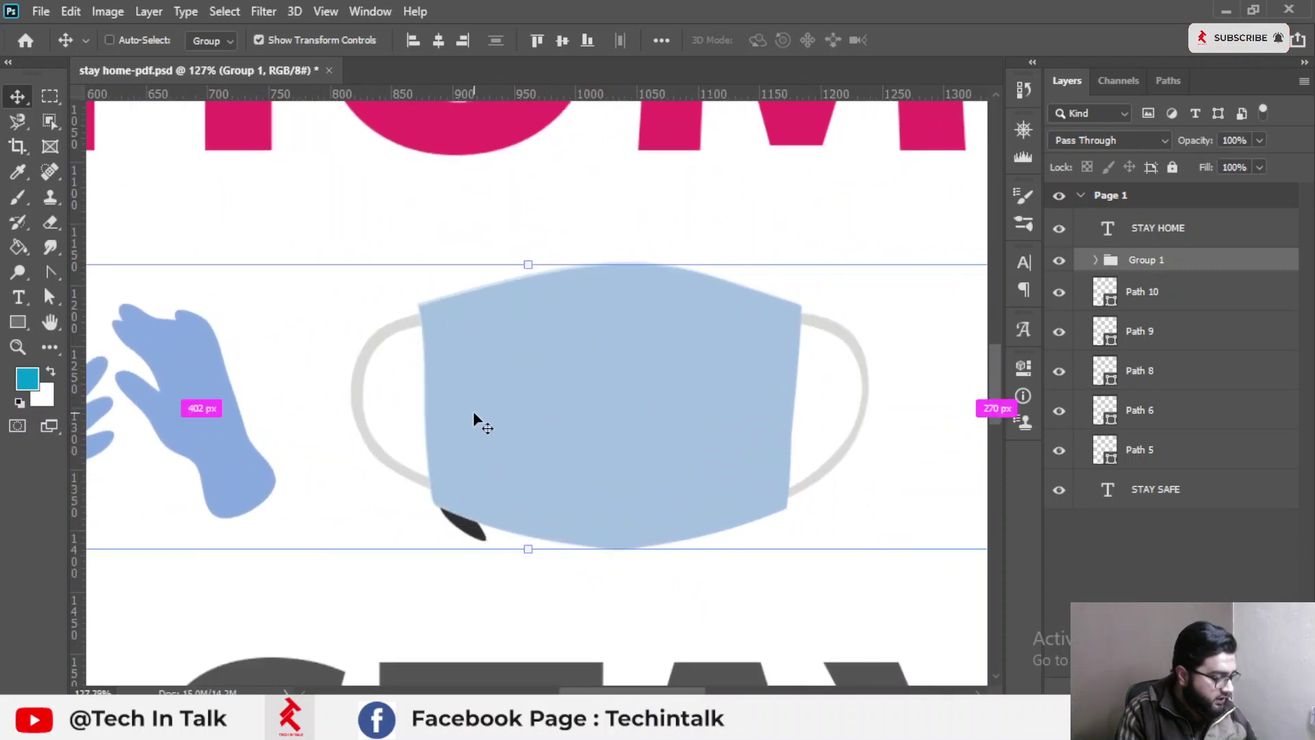
pyautogui.hotkey('ctrl', 'z')
pyautogui.hotkey('ctrl', 'z')
pyautogui.hotkey('ctrl', 'z')
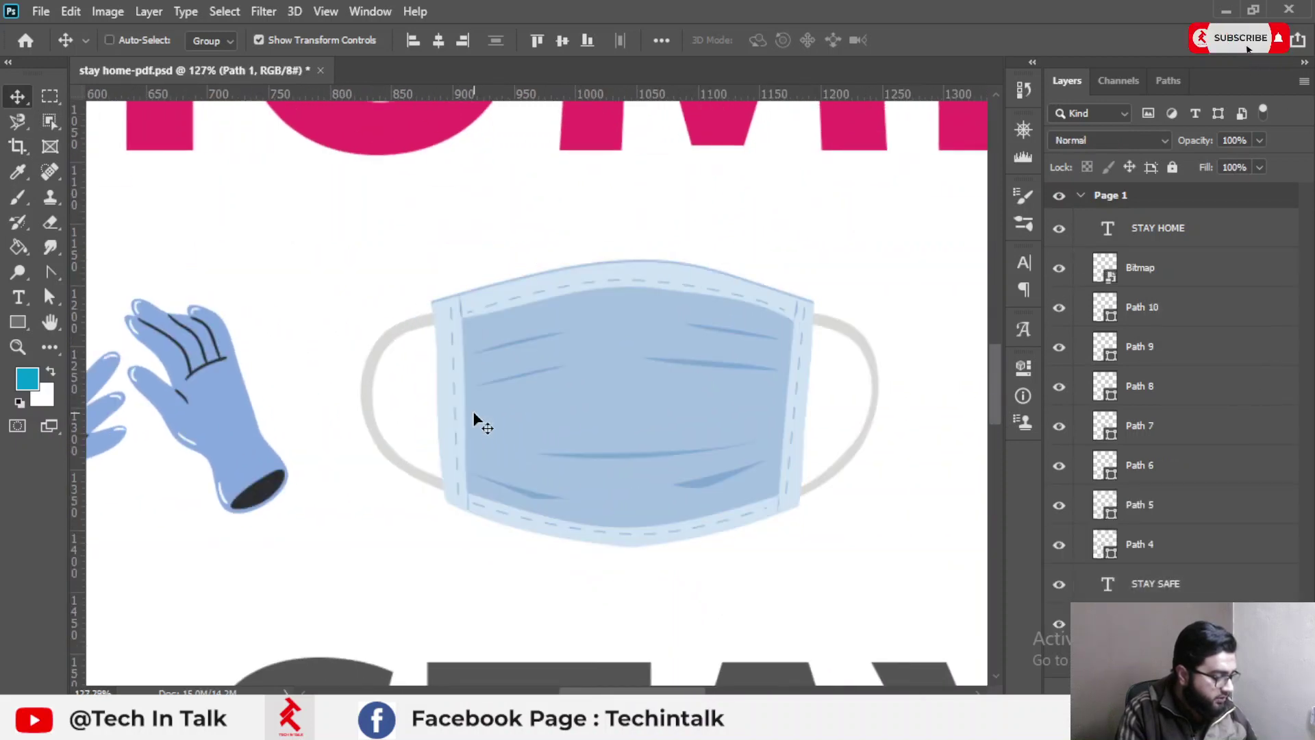
pyautogui.scroll(-3, 475, 416)
pyautogui.scroll(-1, 476, 416)
pyautogui.scroll(-2, 309, 425)
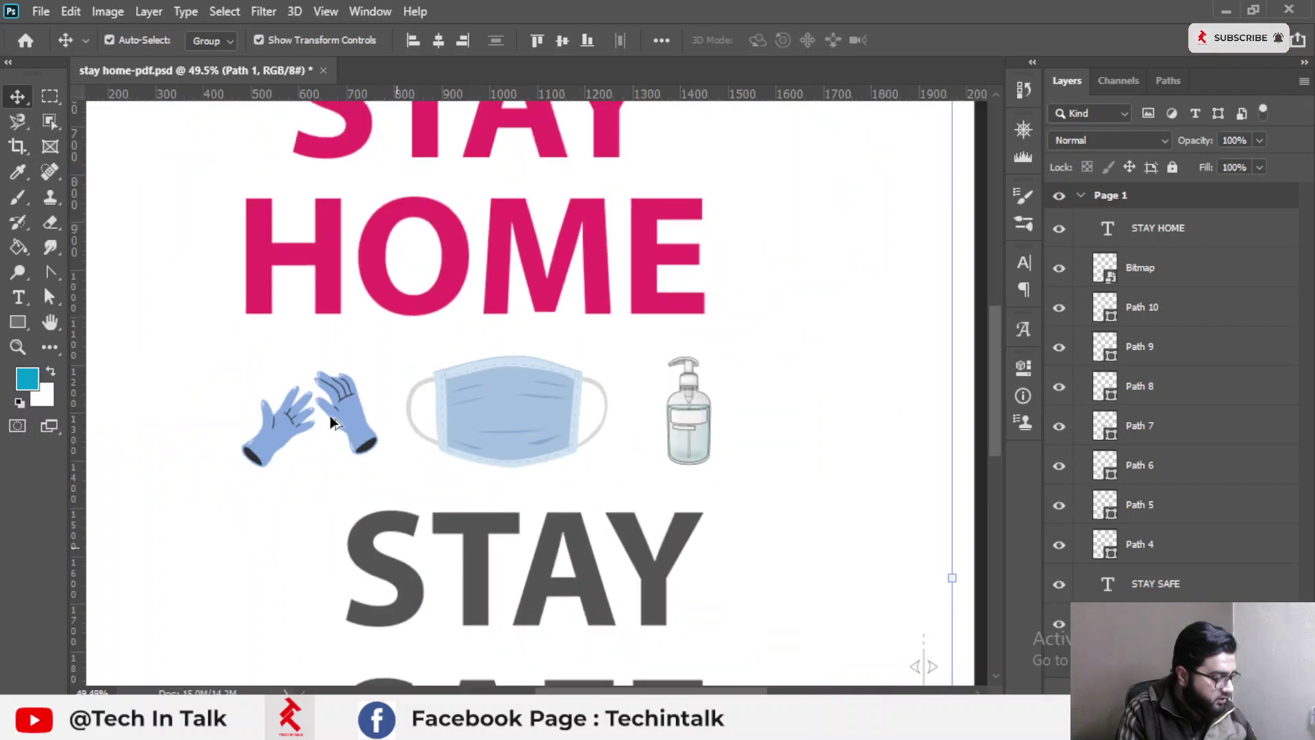
pyautogui.click(371, 368)
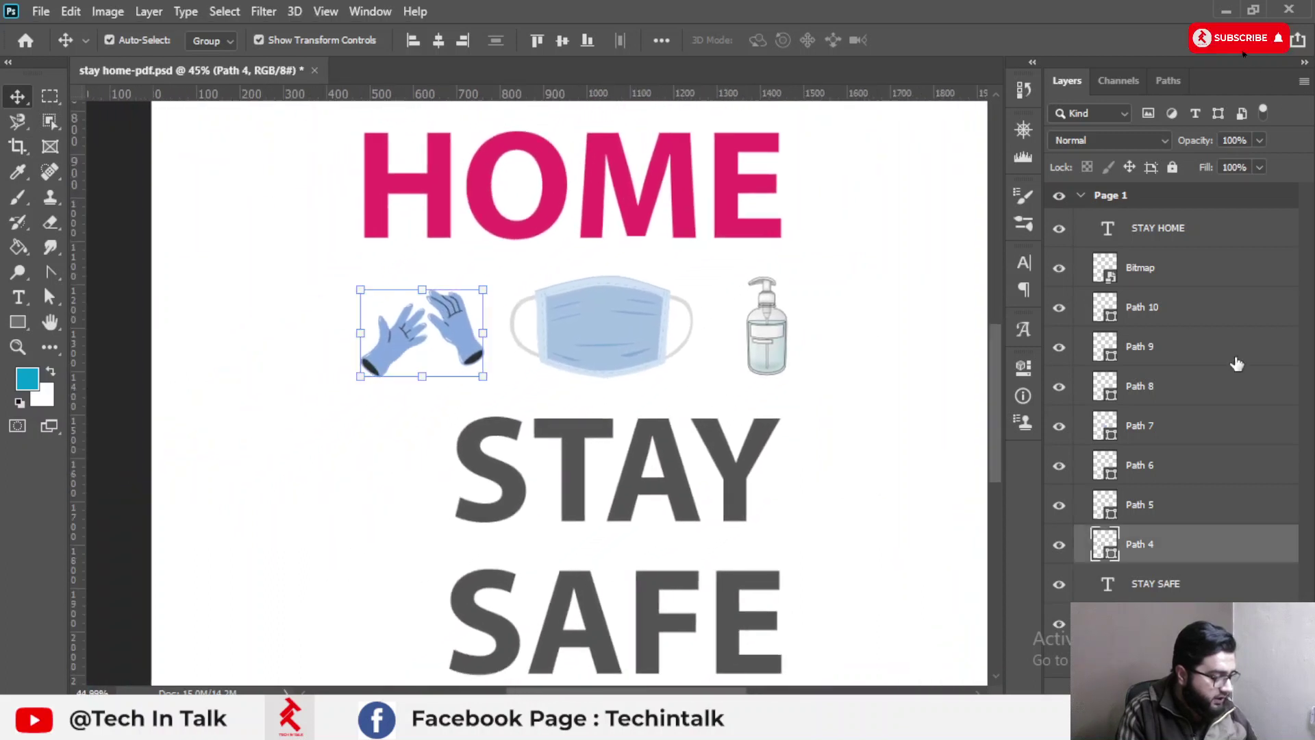
pyautogui.scroll(-1, 647, 318)
pyautogui.click(408, 355)
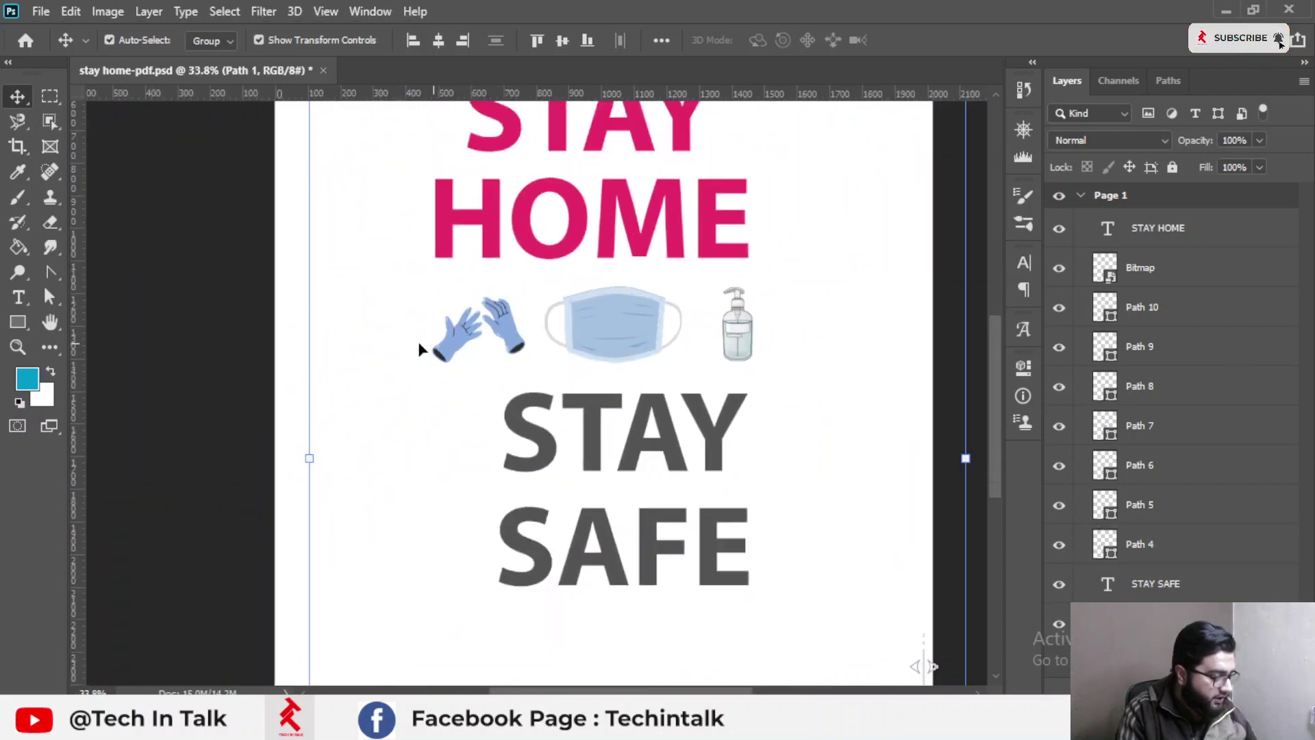
pyautogui.scroll(-1, 376, 372)
pyautogui.click(378, 375)
pyautogui.scroll(-1, 381, 377)
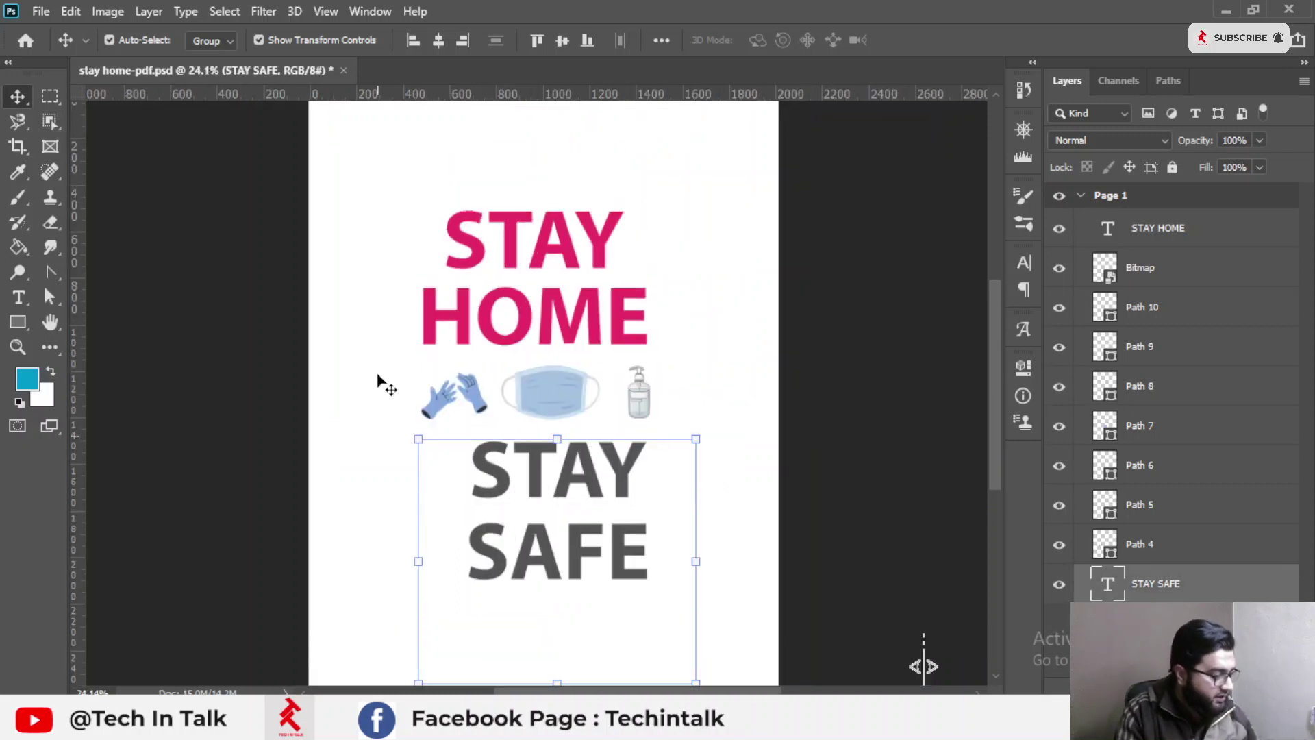
pyautogui.click(385, 373)
# Try to shorten the STAY HOME text box from its lower edge so it clears the icon row.
pyautogui.click(493, 343)
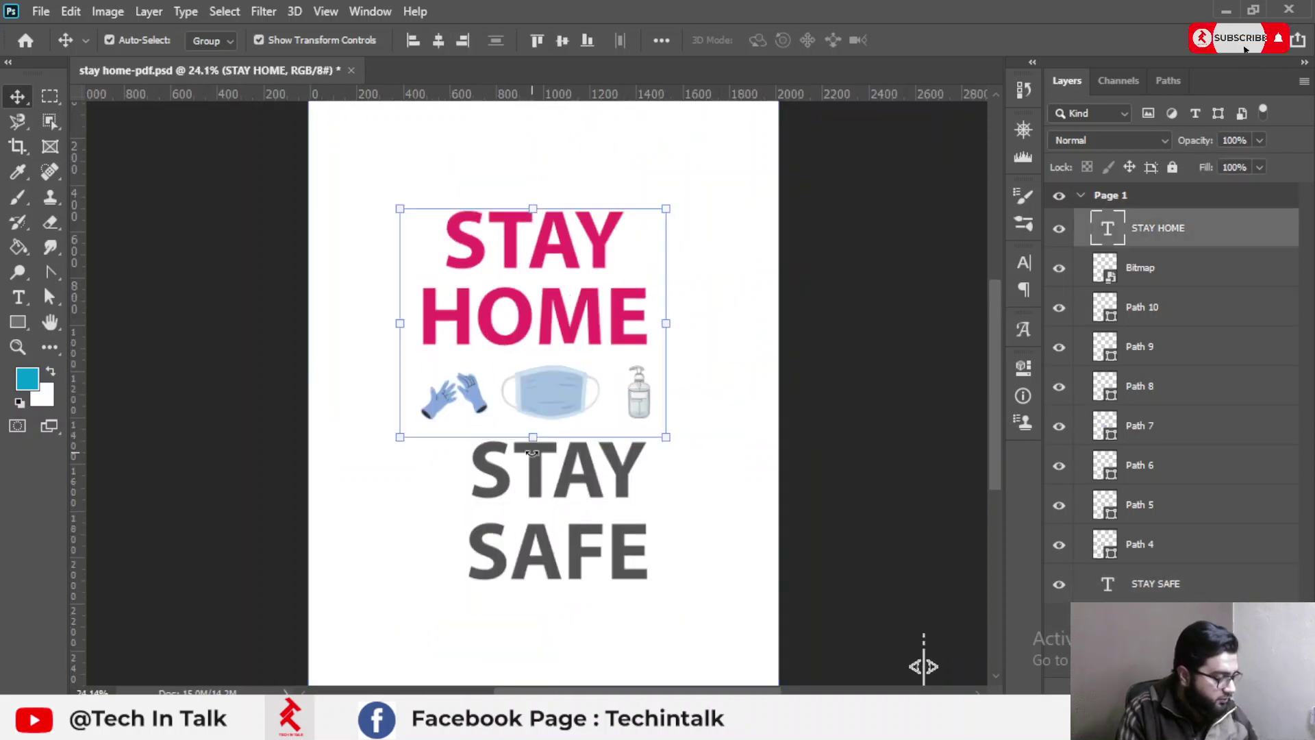
pyautogui.moveTo(534, 442); pyautogui.dragTo(533, 349)
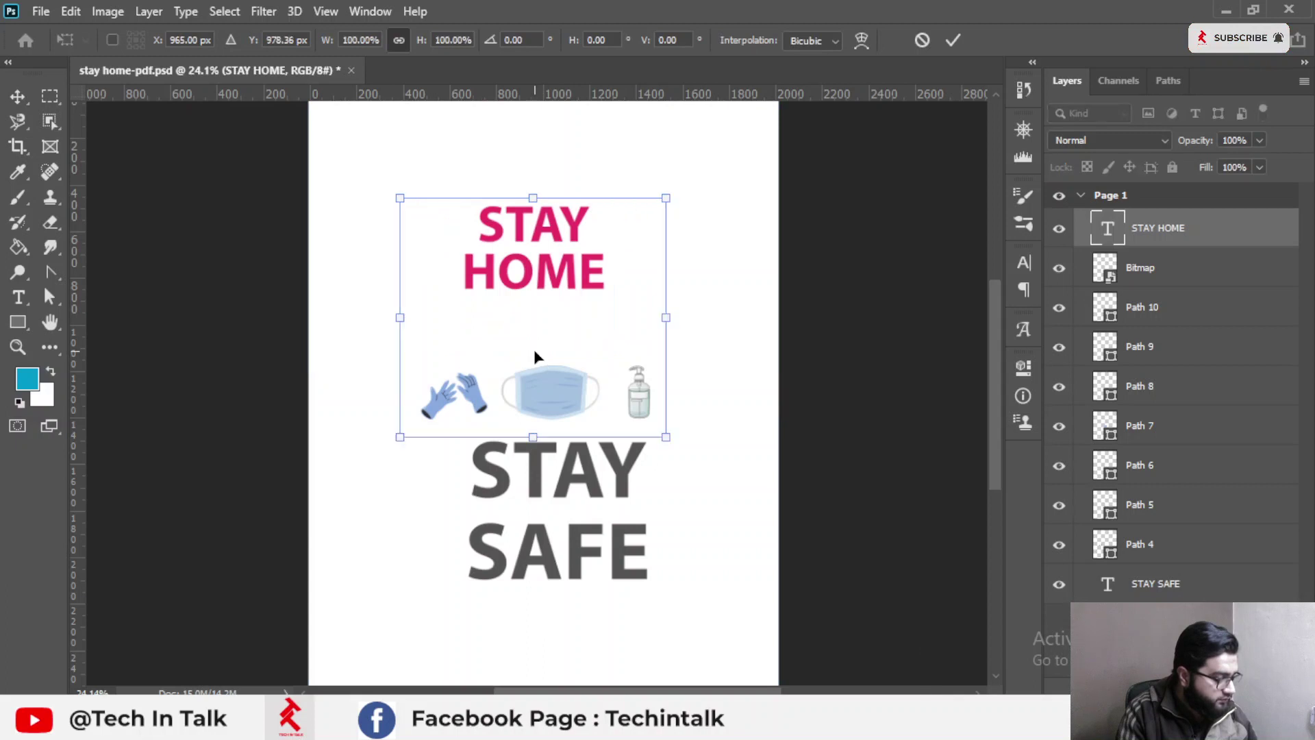
pyautogui.hotkey('ctrl', 'z')
pyautogui.click(958, 41)
# Group the bitmap and all seven icon path layers, moving the STAY HOME text out of the way and back above the icons.
pyautogui.moveTo(537, 259); pyautogui.dragTo(565, 146)
pyautogui.moveTo(358, 361); pyautogui.dragTo(706, 413)
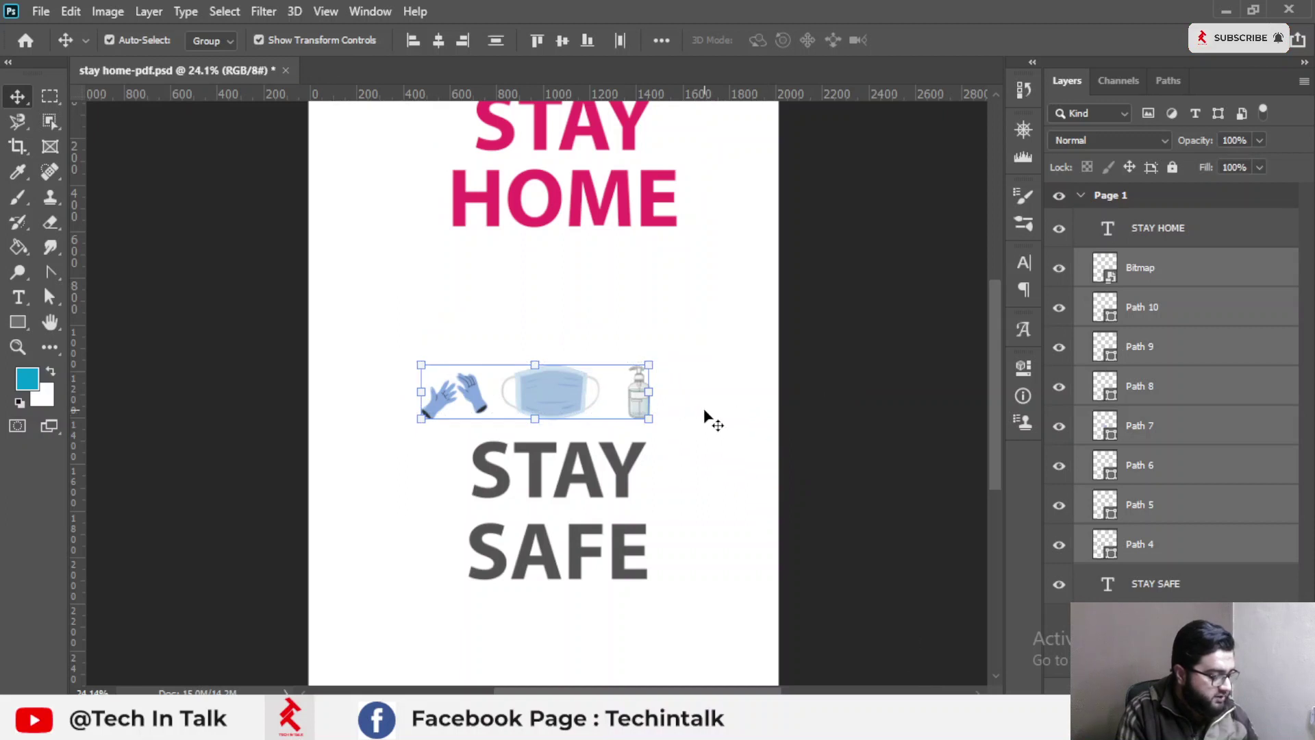
pyautogui.hotkey('ctrl', 'g')
pyautogui.scroll(1, 640, 306)
pyautogui.moveTo(610, 280); pyautogui.dragTo(590, 401)
# Align the STAY HOME text, the icon group and the STAY SAFE text on their horizontal centers.
pyautogui.hotkey('ctrl', 't')
pyautogui.moveTo(402, 252); pyautogui.dragTo(666, 599)
pyautogui.hotkey('ctrl', 'z')
pyautogui.click(950, 39)
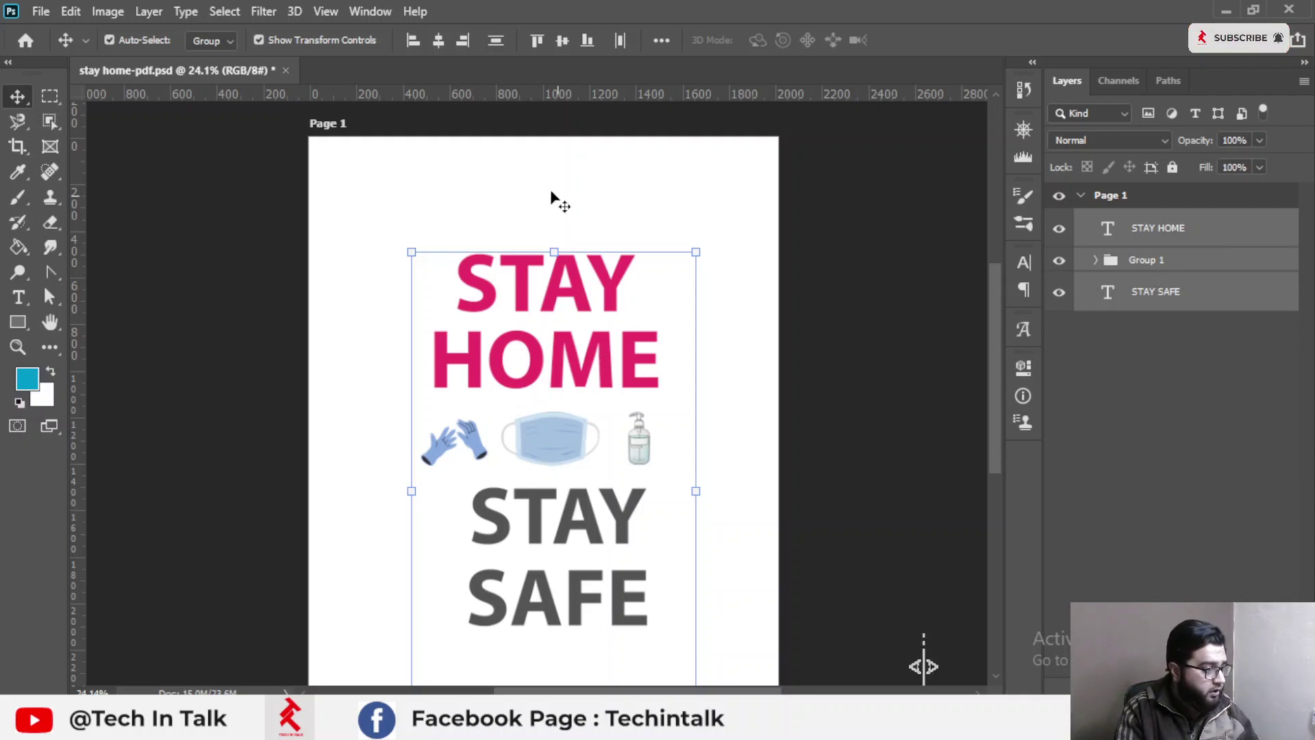
pyautogui.click(438, 39)
# Scale both text blocks and the icon group together to about 121.59% and position them on the page.
pyautogui.moveTo(407, 201); pyautogui.dragTo(666, 601)
pyautogui.scroll(-3, 548, 404)
pyautogui.scroll(3, 548, 404)
pyautogui.scroll(-1, 548, 404)
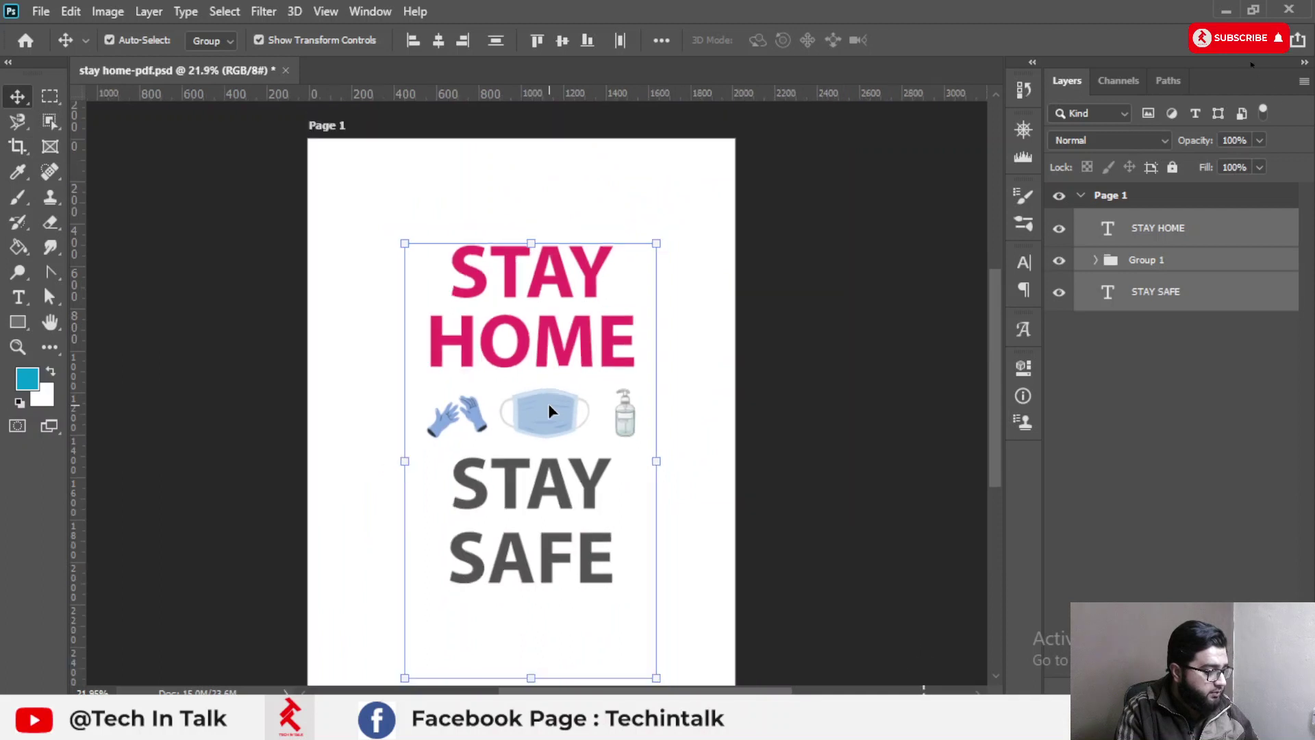
pyautogui.scroll(-2, 548, 403)
pyautogui.moveTo(548, 402)
pyautogui.mouseDown()
pyautogui.moveTo(552, 367)
pyautogui.moveTo(558, 391)
pyautogui.moveTo(541, 385)
pyautogui.moveTo(556, 375)
pyautogui.moveTo(545, 381)
pyautogui.moveTo(554, 390)
pyautogui.mouseUp()
pyautogui.moveTo(627, 278); pyautogui.dragTo(652, 237)
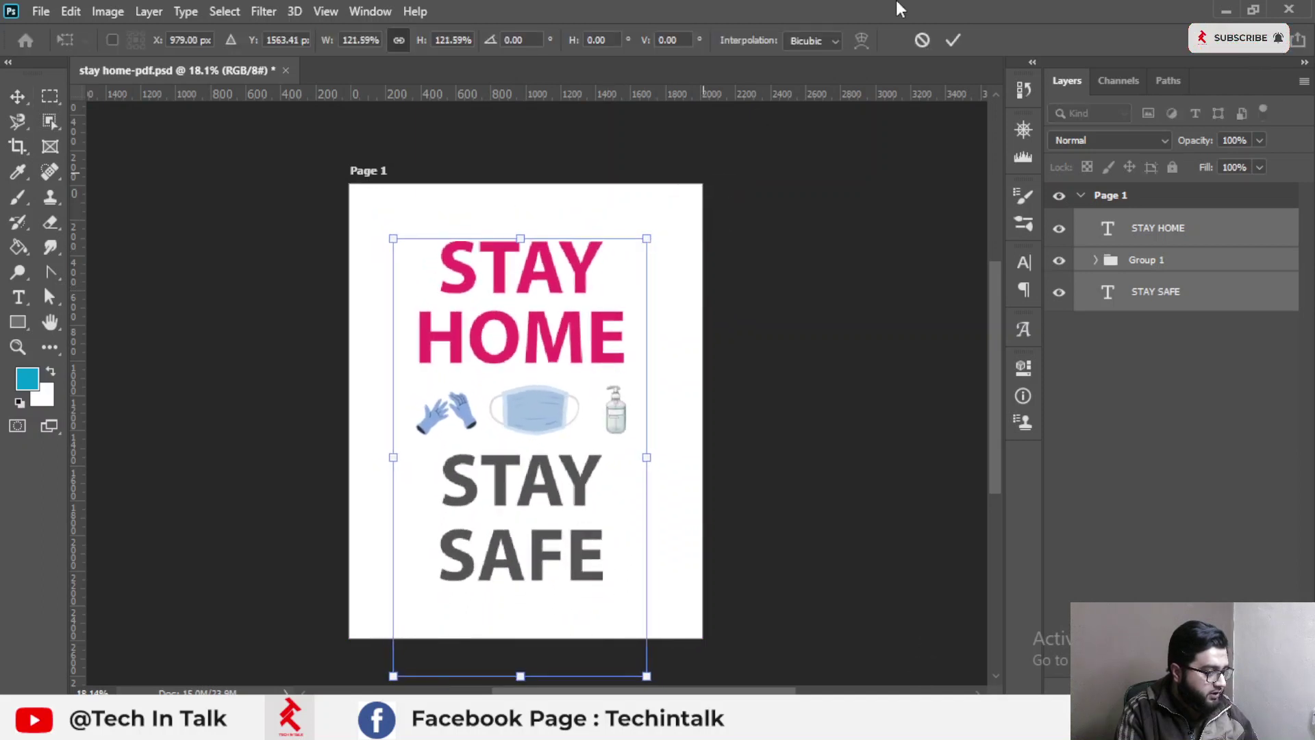
pyautogui.click(952, 41)
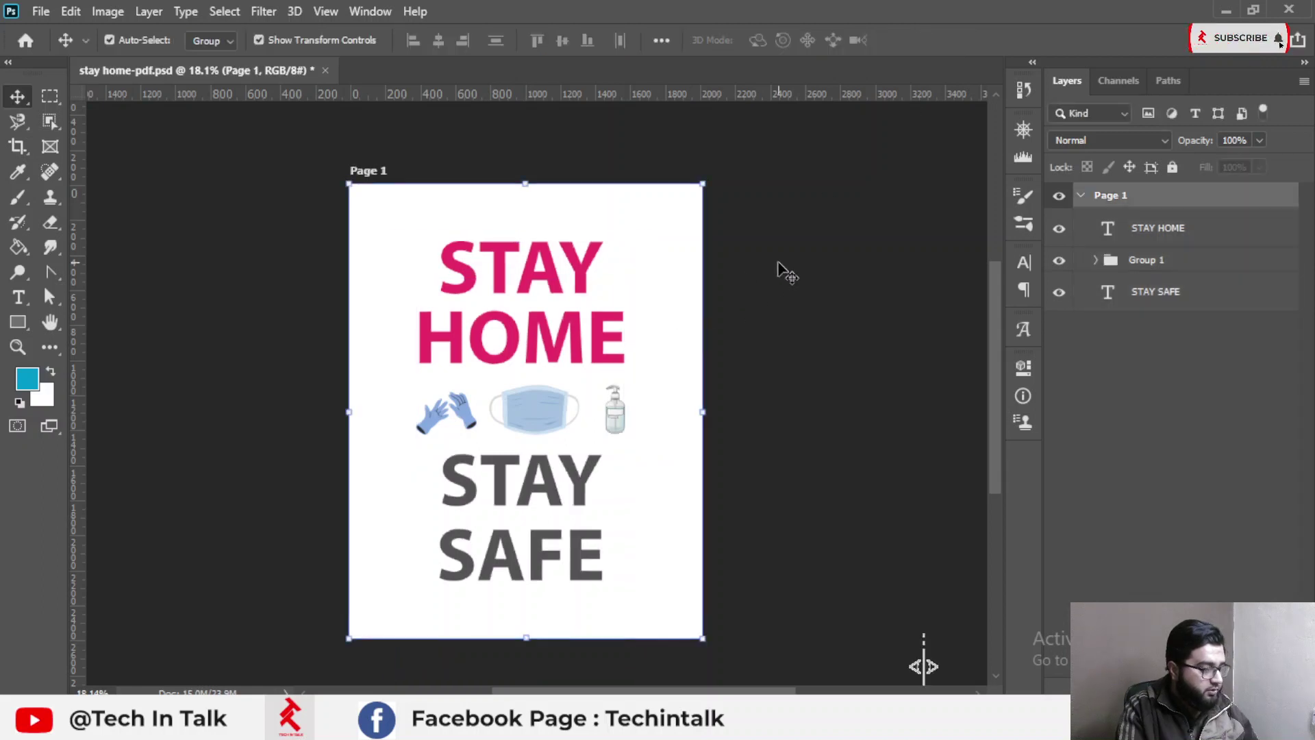
pyautogui.click(574, 341)
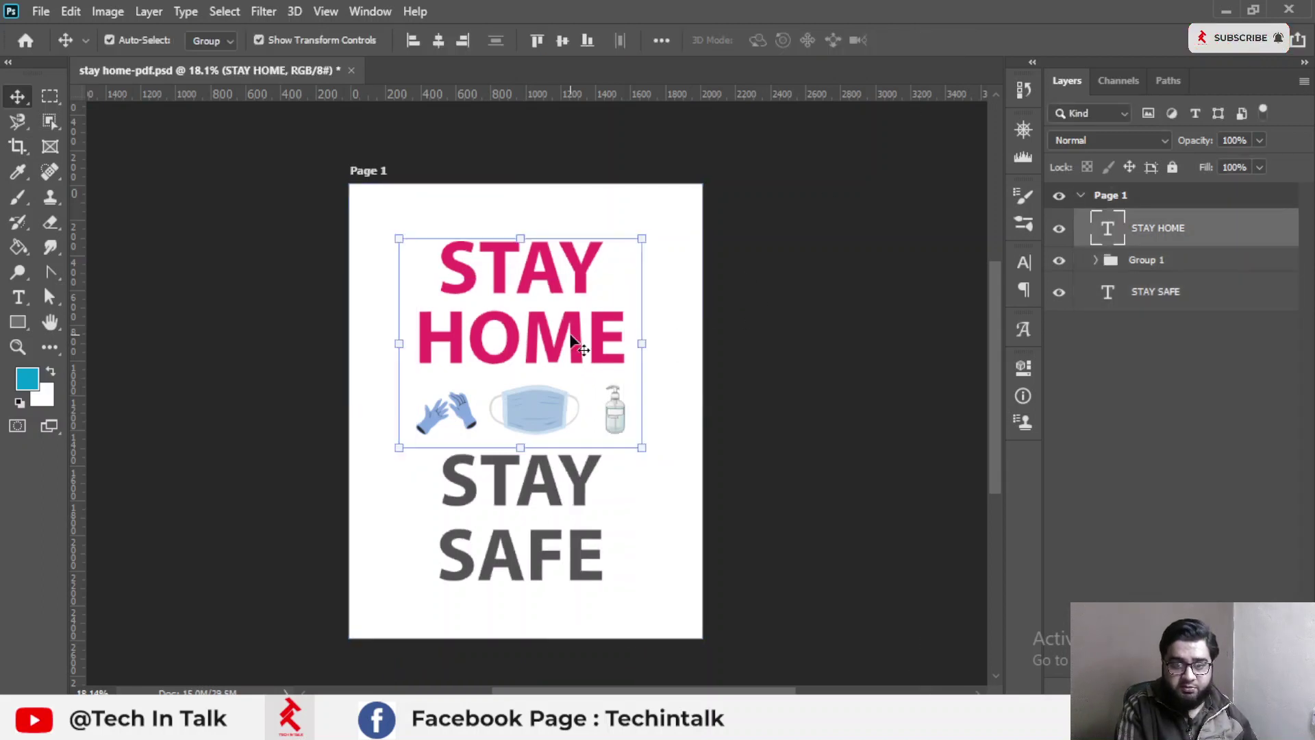
pyautogui.hotkey('ctrl', 't')
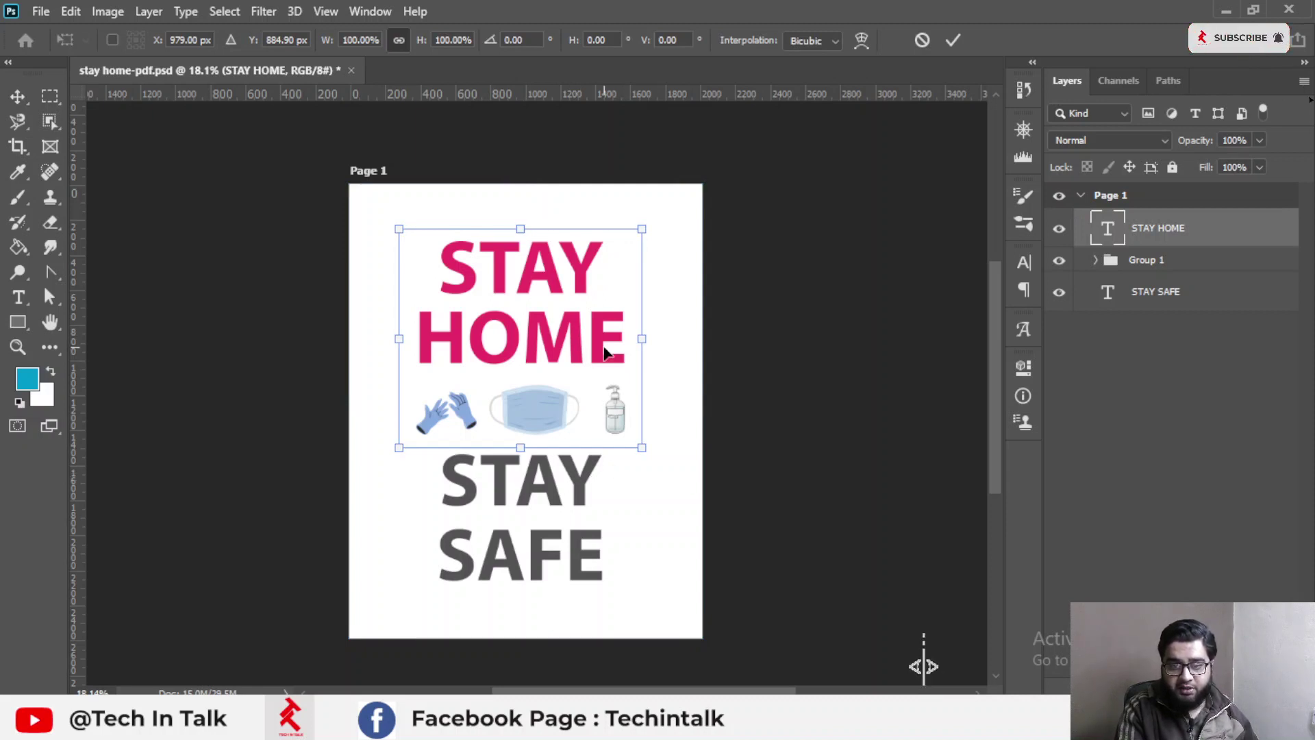
pyautogui.doubleClick(515, 331)
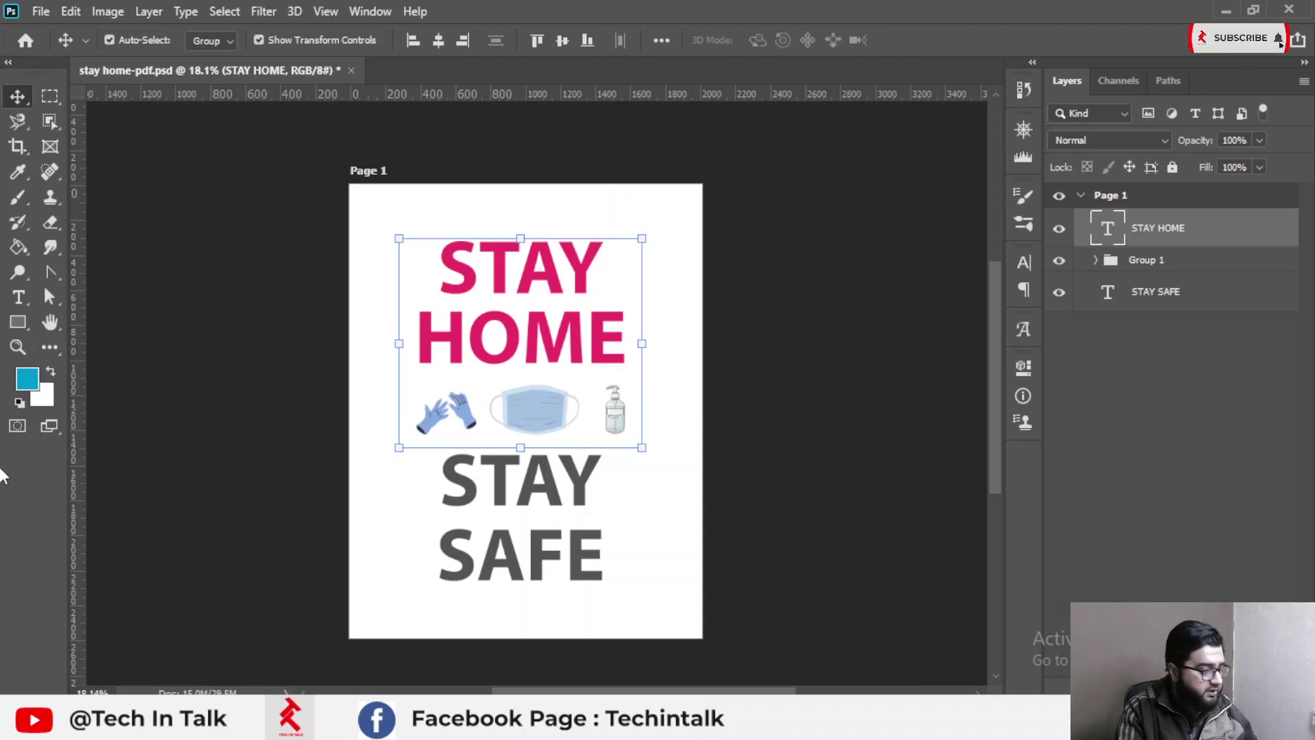
# Set the foreground color to a lighter sky blue and choose the Paint Bucket tool.
pyautogui.click(29, 379)
pyautogui.click(920, 329)
pyautogui.click(988, 324)
pyautogui.click(1211, 291)
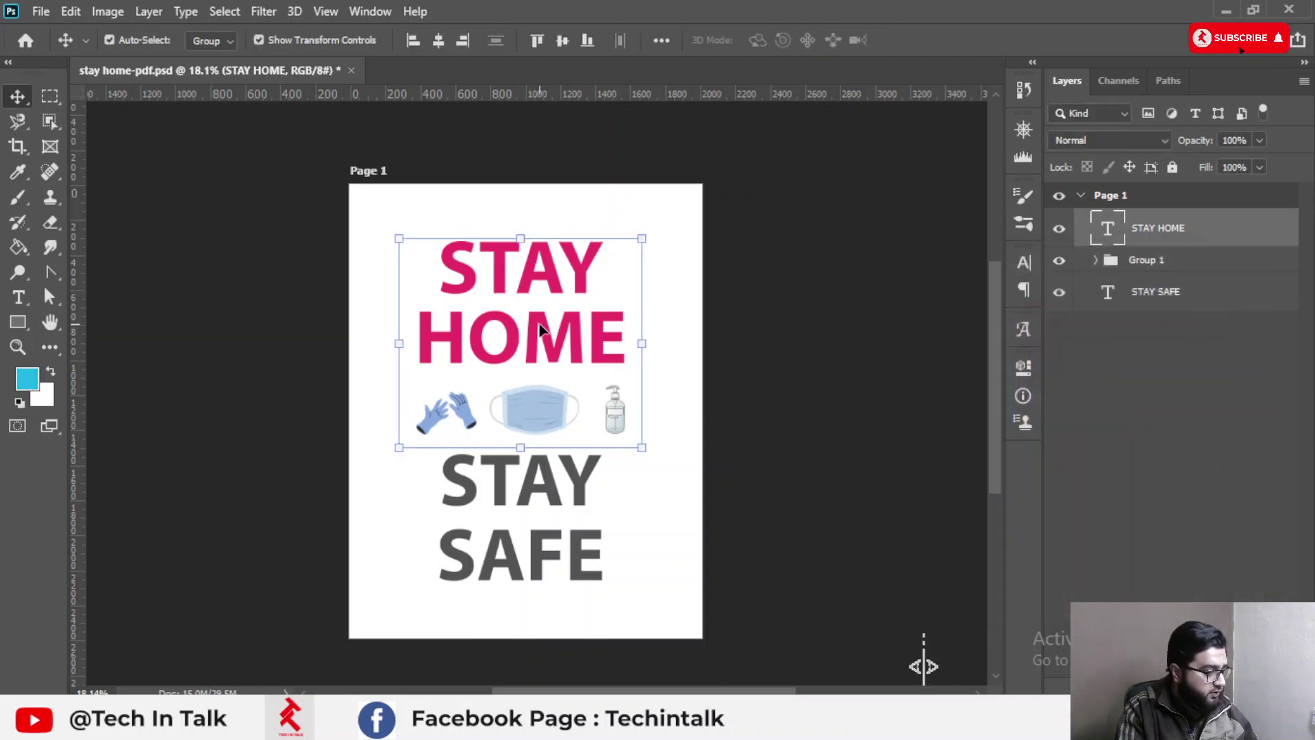
pyautogui.click(18, 248)
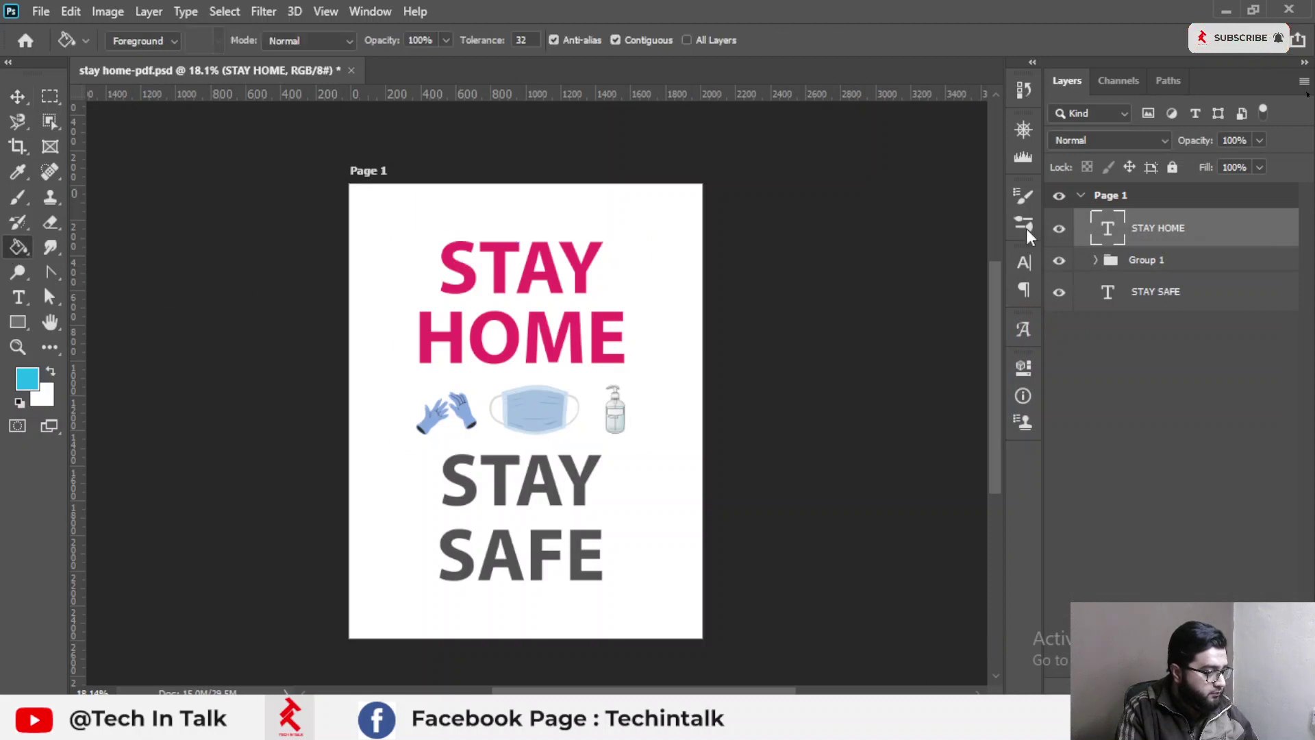
# Recolor the STAY HOME text to red (R 255, G 60, B 60), commit it, and deselect the layer with the Move tool.
pyautogui.doubleClick(1116, 235)
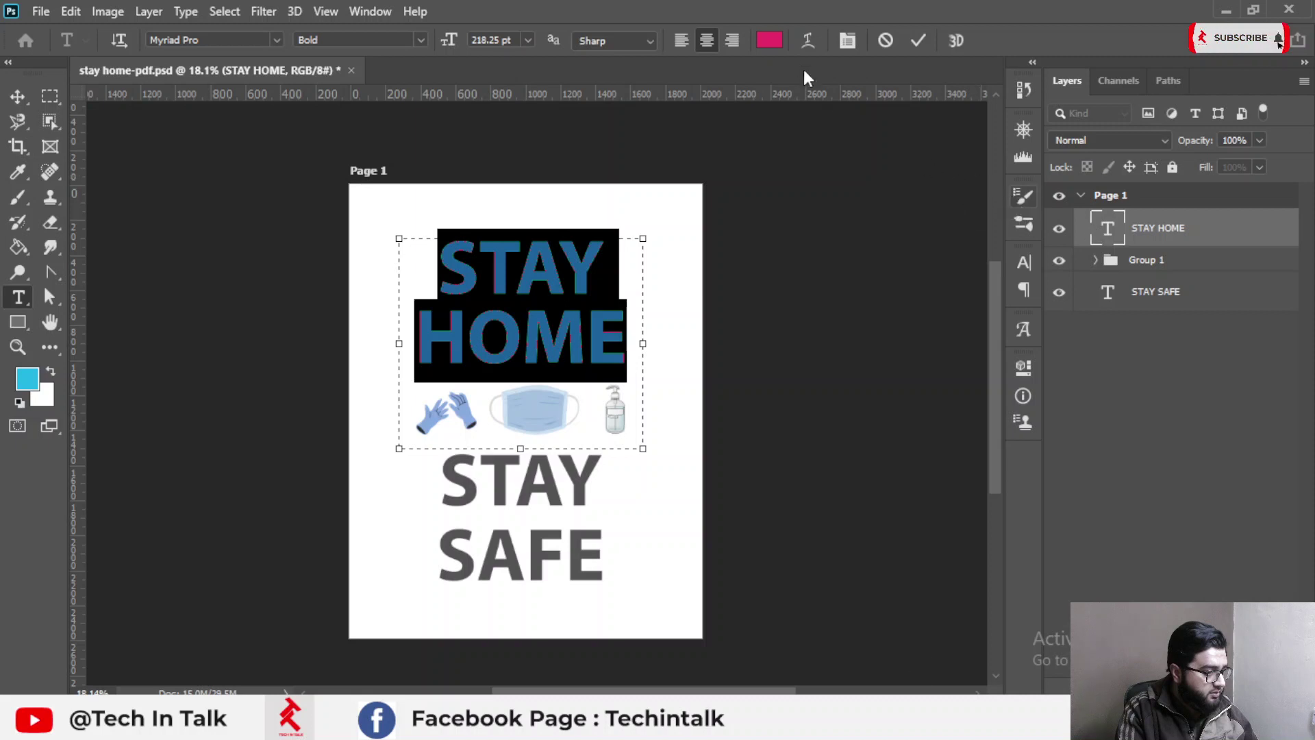
pyautogui.click(769, 40)
pyautogui.moveTo(966, 471)
pyautogui.mouseDown()
pyautogui.moveTo(889, 373)
pyautogui.moveTo(980, 387)
pyautogui.mouseUp()
pyautogui.moveTo(1038, 315); pyautogui.dragTo(1038, 546)
pyautogui.moveTo(1001, 419)
pyautogui.mouseDown()
pyautogui.moveTo(993, 315)
pyautogui.moveTo(998, 367)
pyautogui.moveTo(995, 331)
pyautogui.moveTo(962, 287)
pyautogui.moveTo(959, 301)
pyautogui.mouseUp()
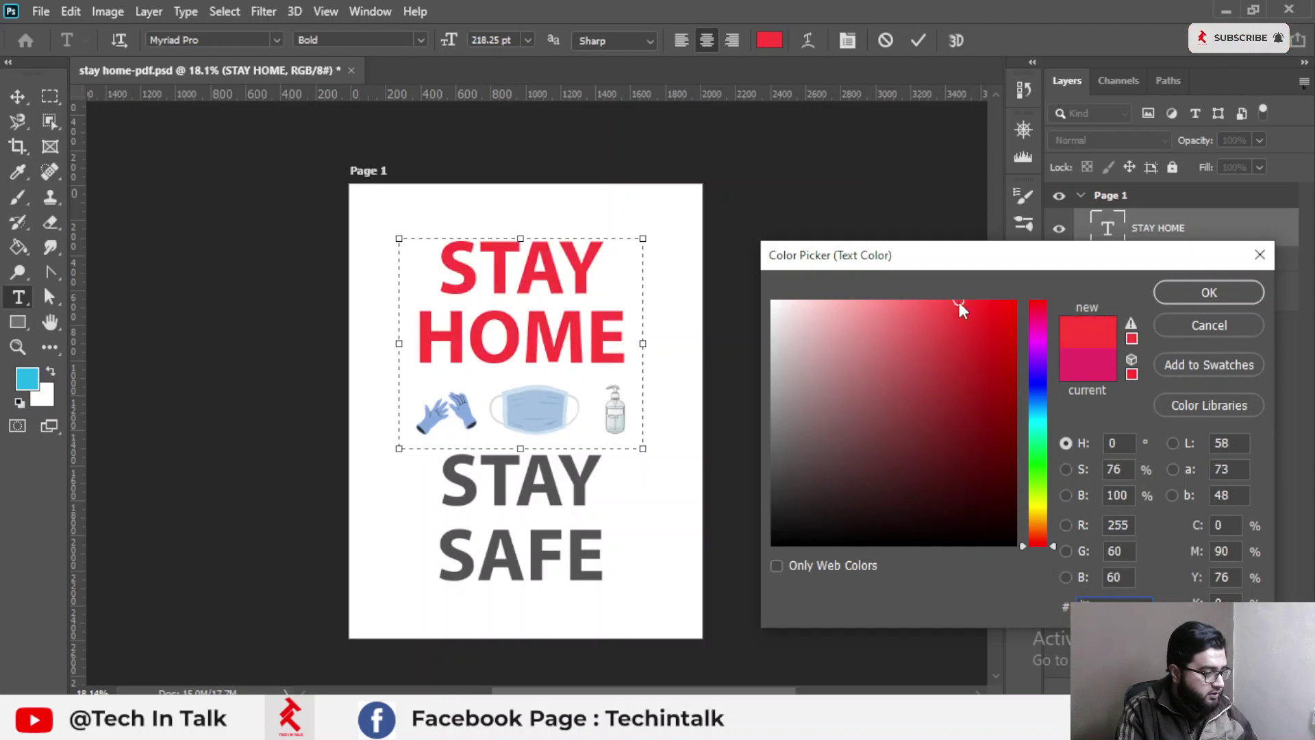
pyautogui.click(1208, 294)
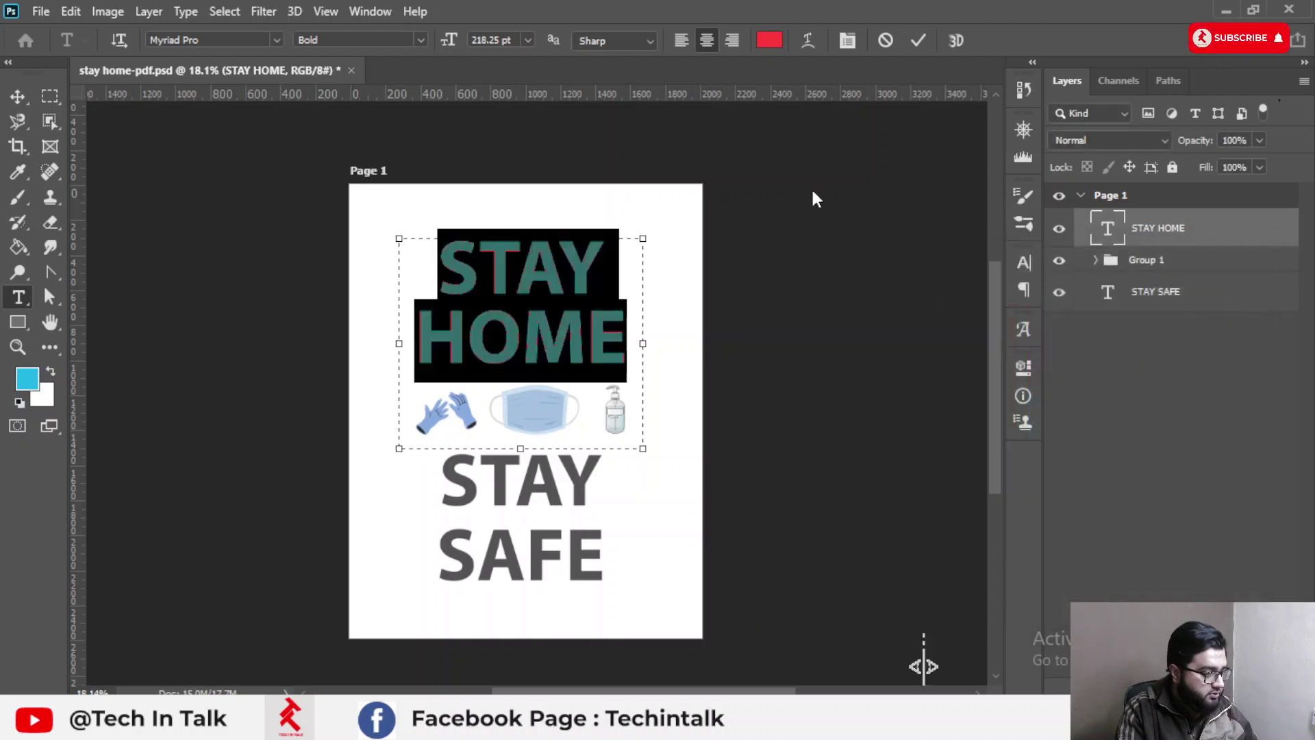
pyautogui.click(918, 40)
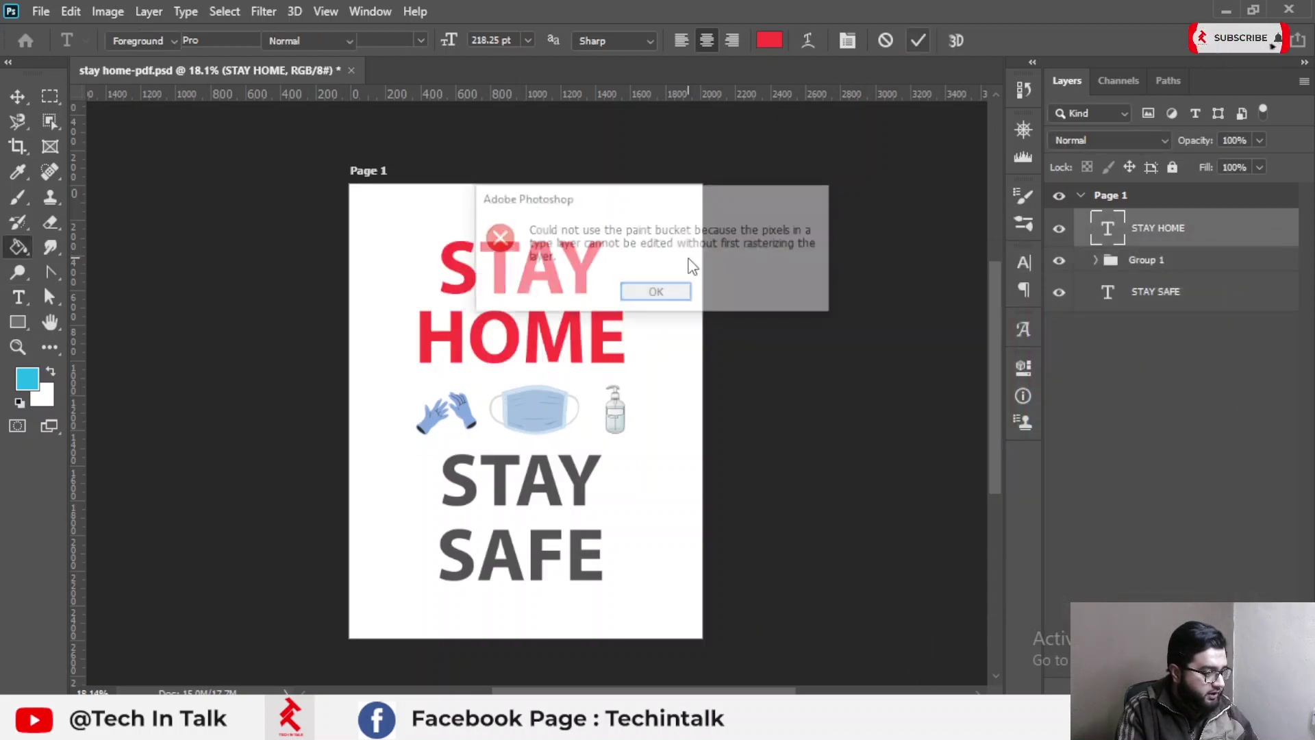
pyautogui.press('g')
pyautogui.click(688, 266)
pyautogui.click(673, 286)
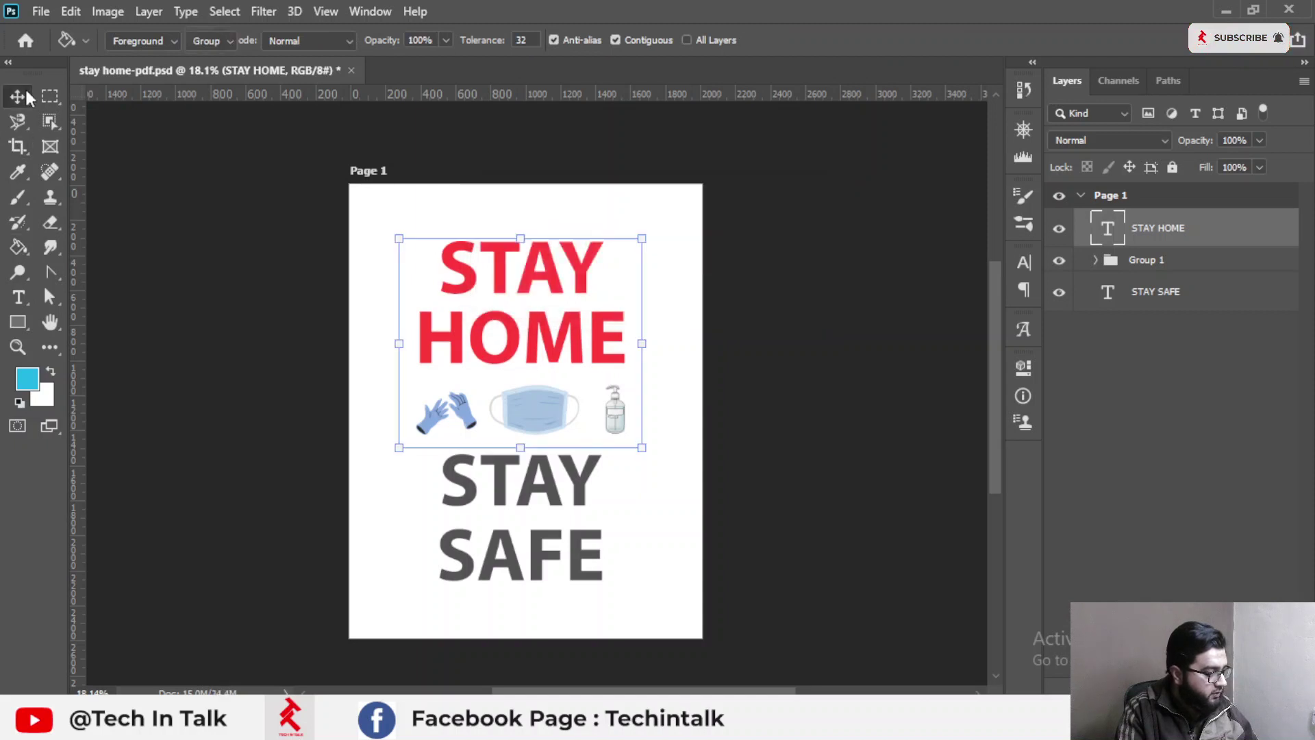
pyautogui.click(21, 94)
pyautogui.click(135, 303)
# Export the artboard as a JPG at 100% quality to the Desktop with the file name "stay home and stay safe".
pyautogui.click(39, 10)
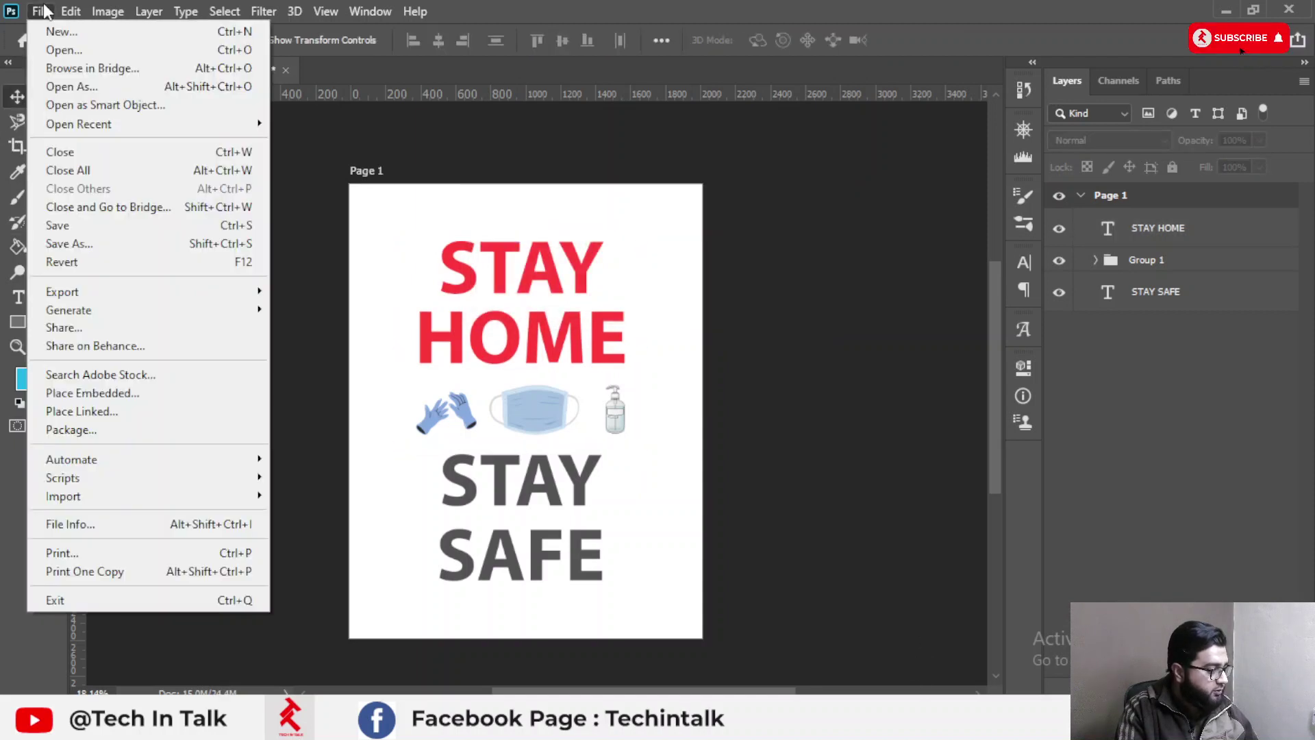
pyautogui.moveTo(120, 293)
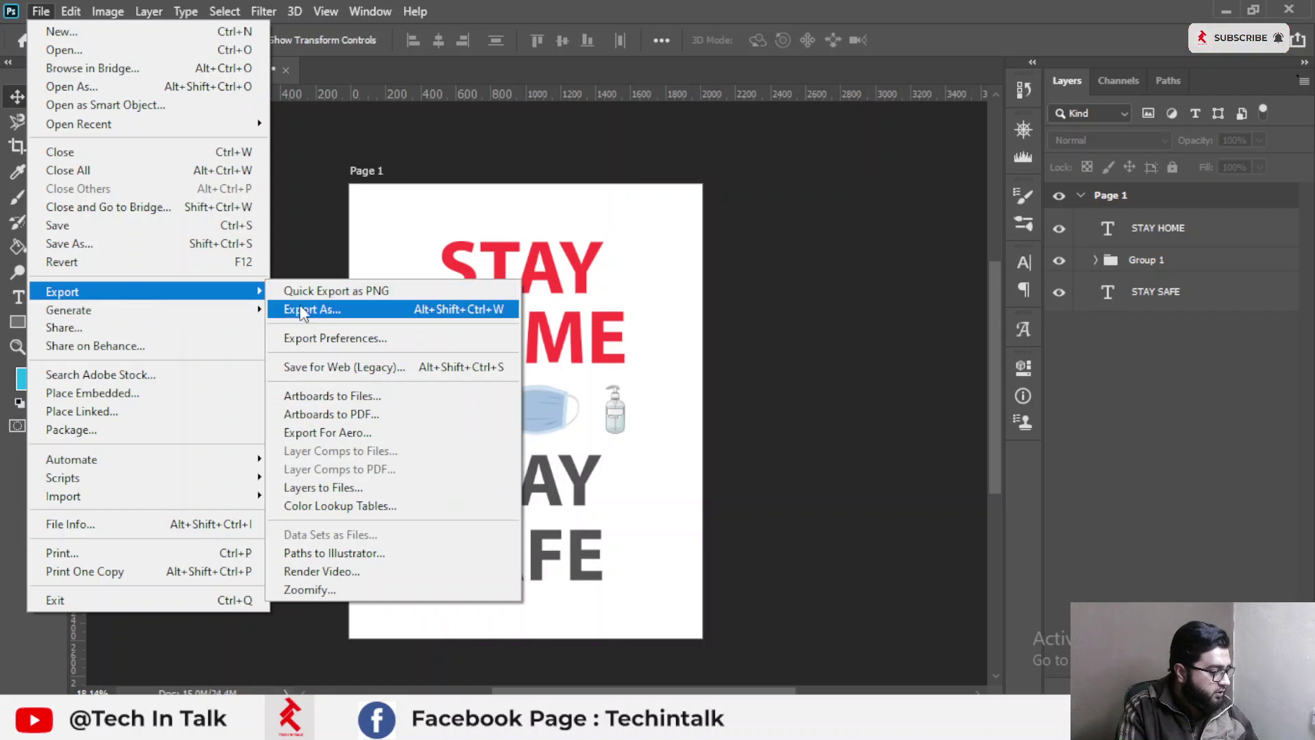
pyautogui.click(323, 315)
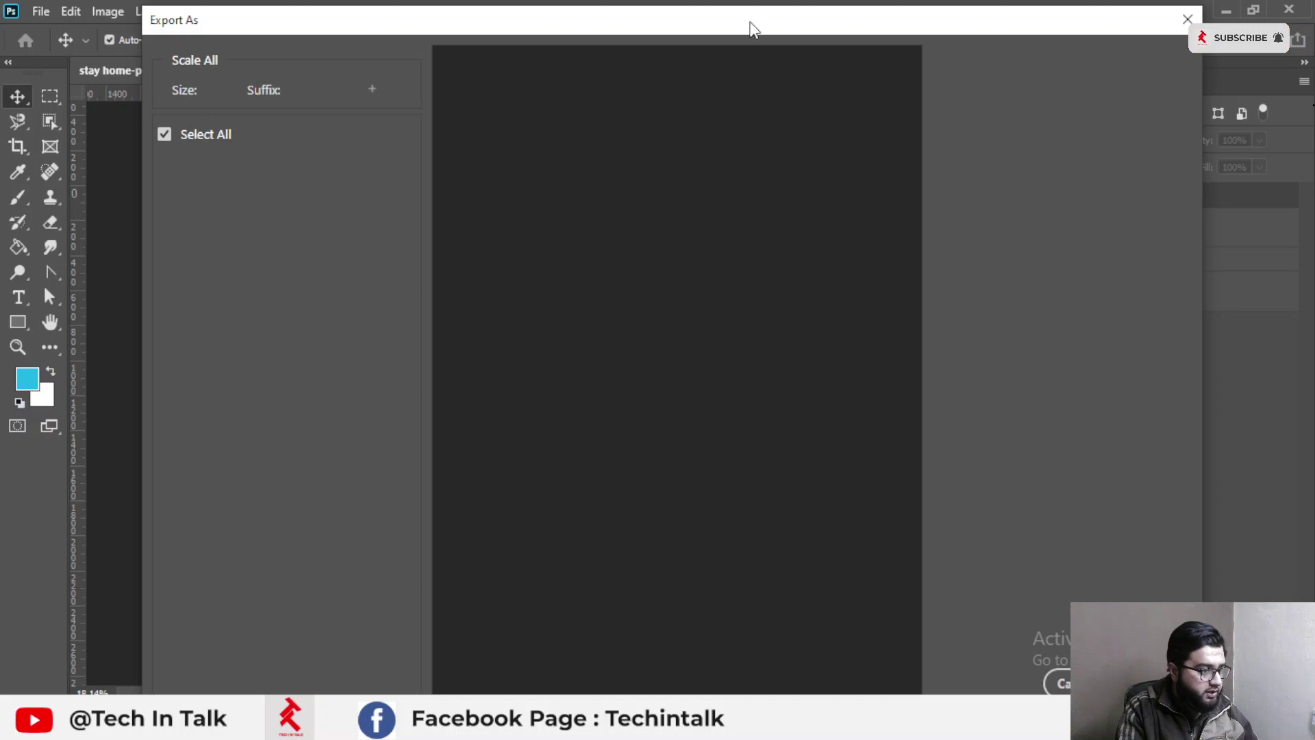
pyautogui.moveTo(751, 25); pyautogui.dragTo(702, 22)
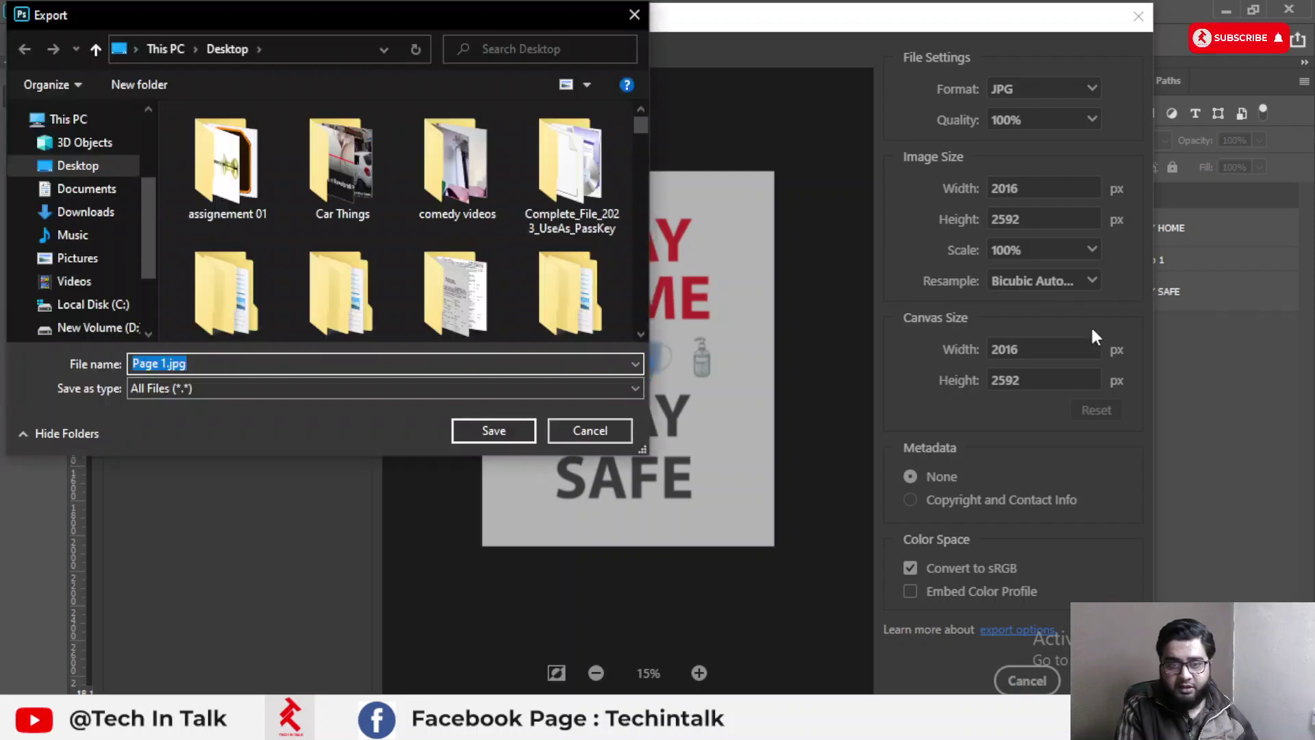
pyautogui.click(84, 165)
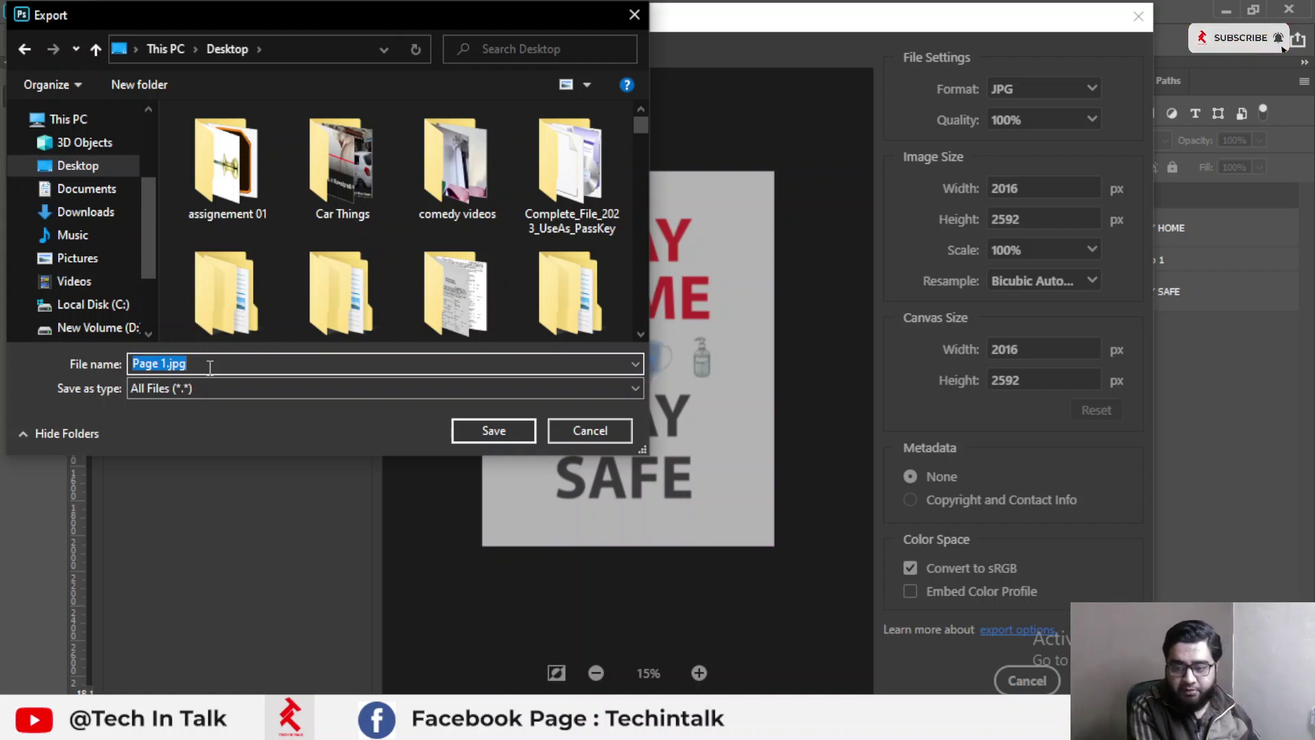
pyautogui.write('s')
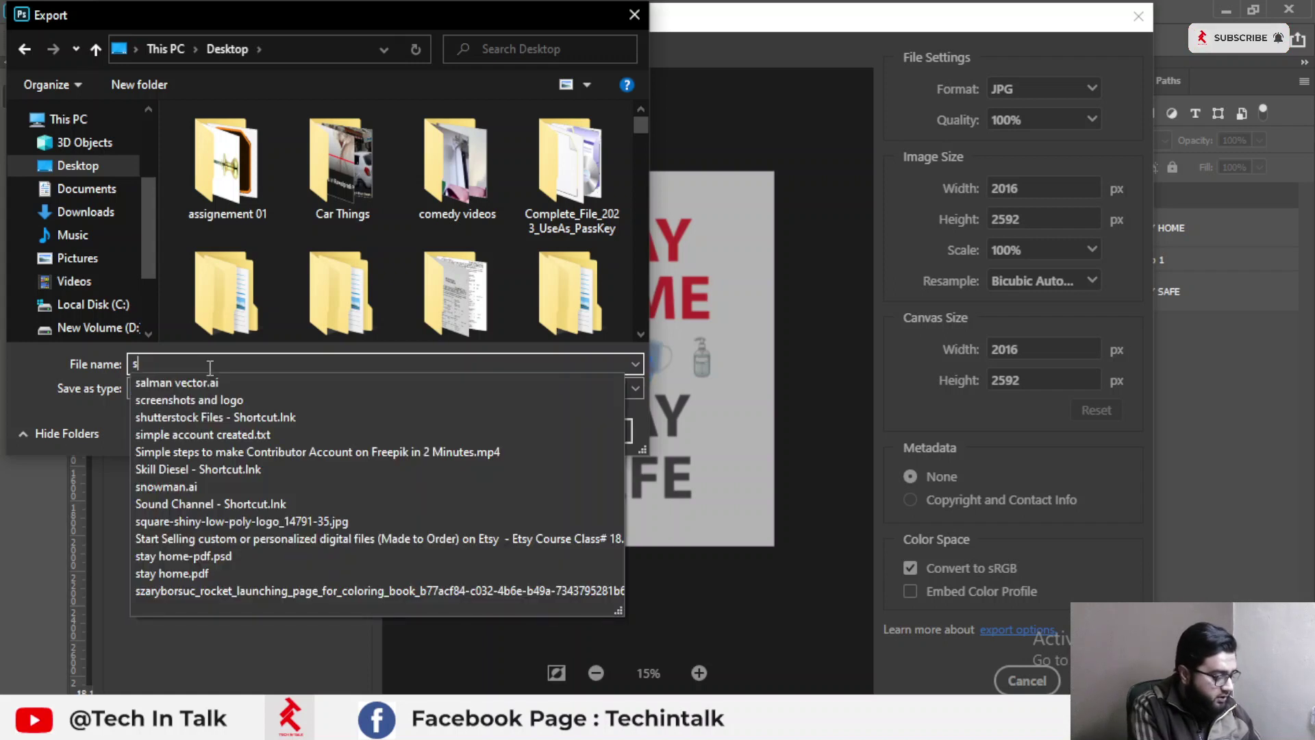
pyautogui.write('tay home and stay h')
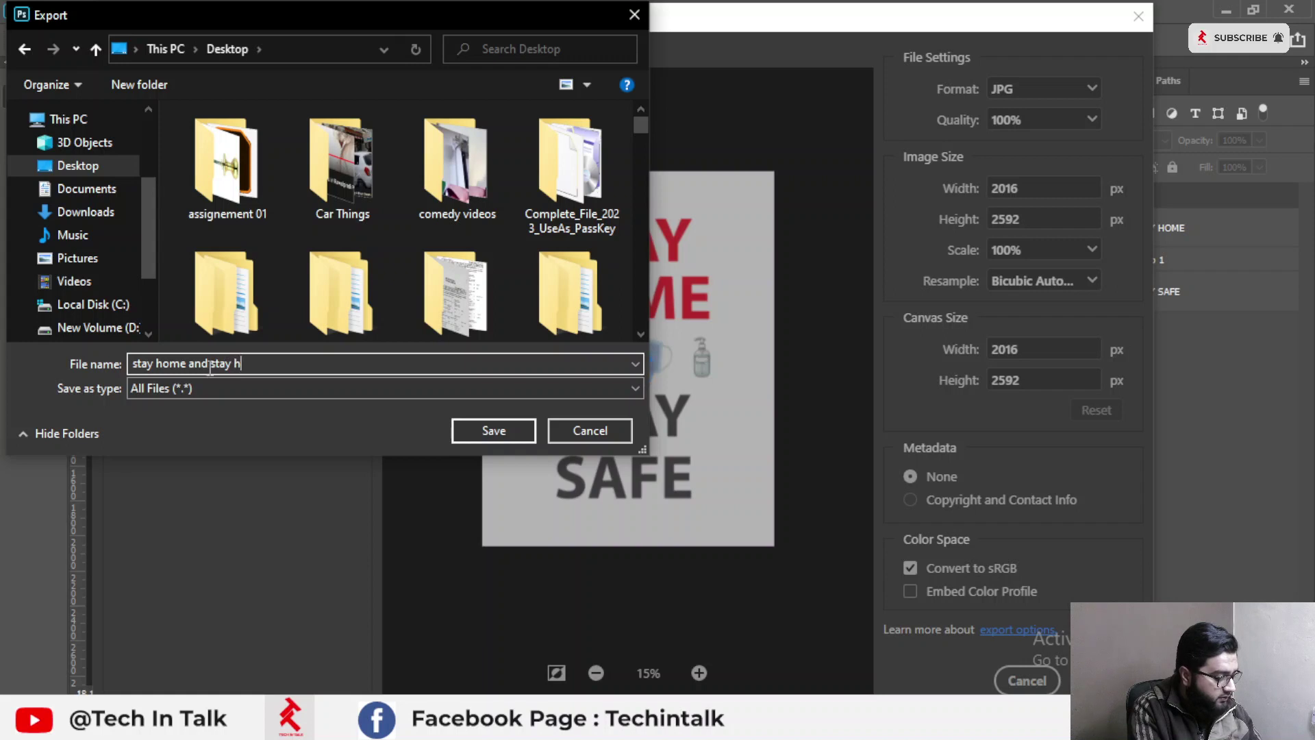
pyautogui.press('BackSpace')
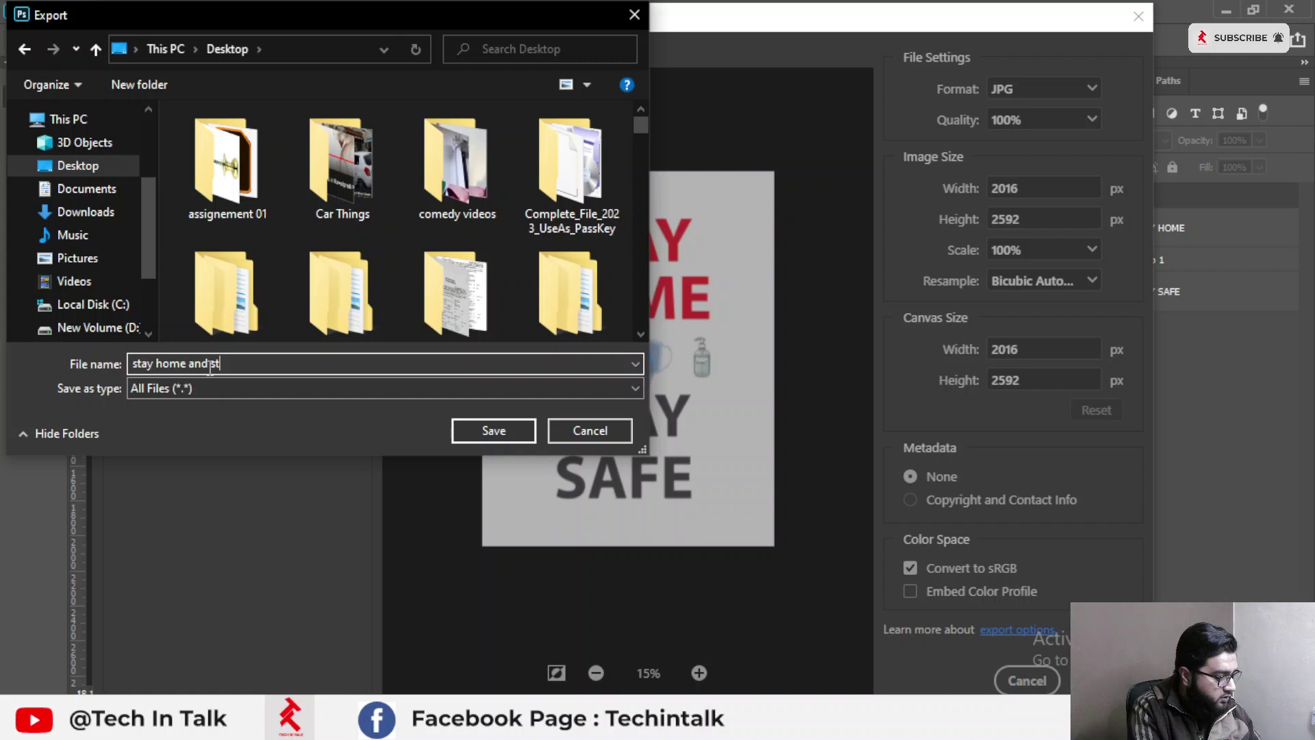
pyautogui.write('ay safe')
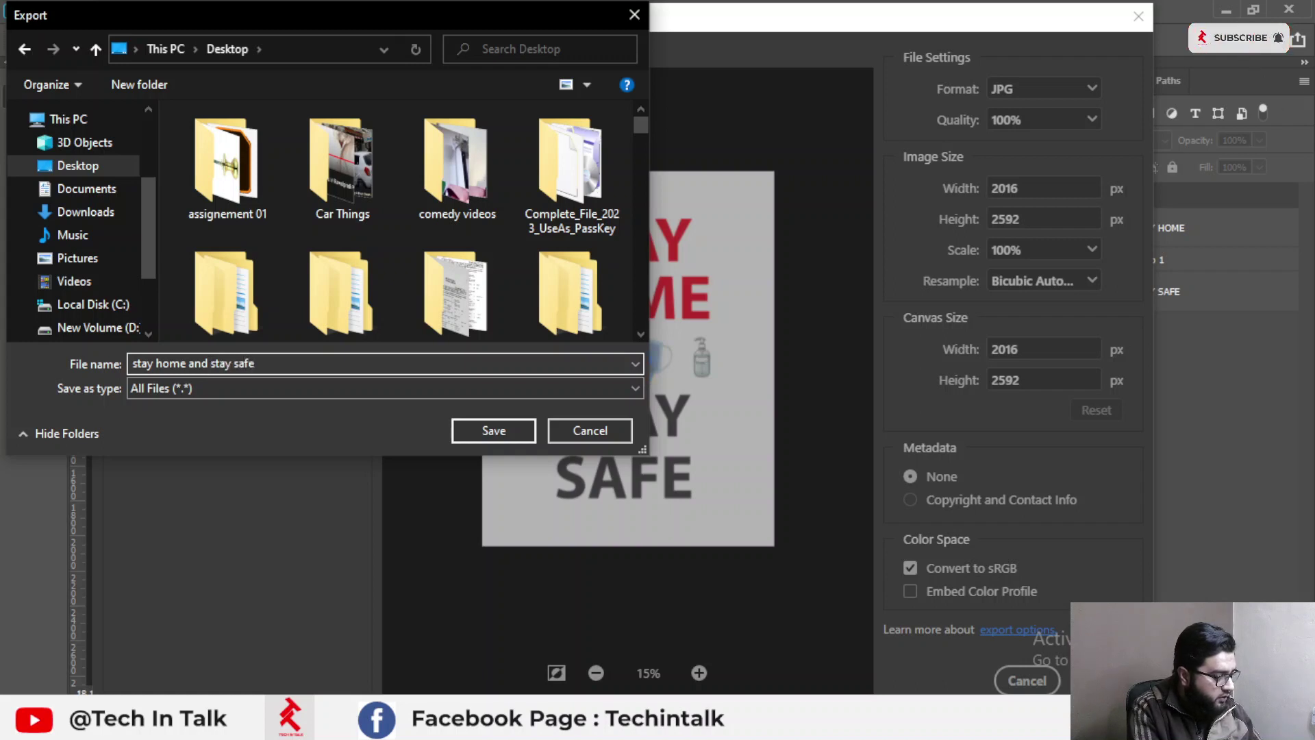
pyautogui.press('Return')
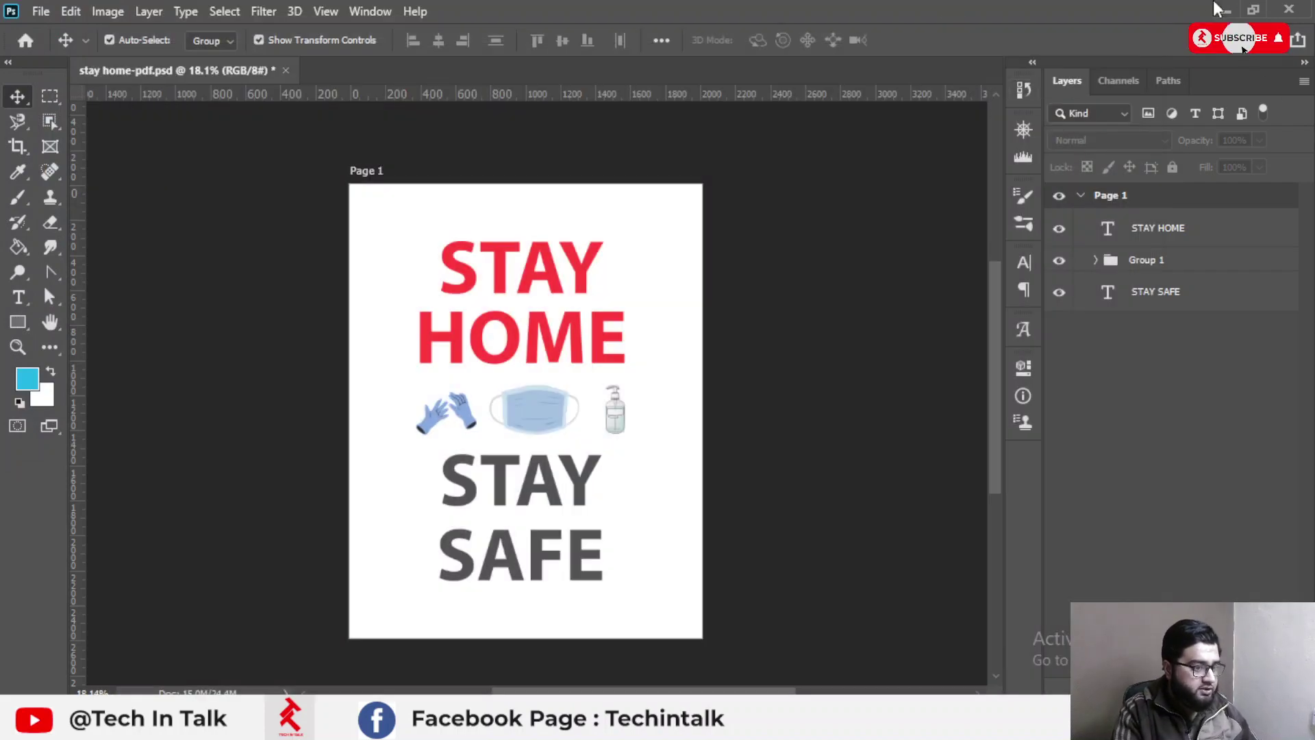
# Go to the desktop, open the exported "stay home and stay safe.jpg" and examine its icons and text up close.
pyautogui.click(1223, 9)
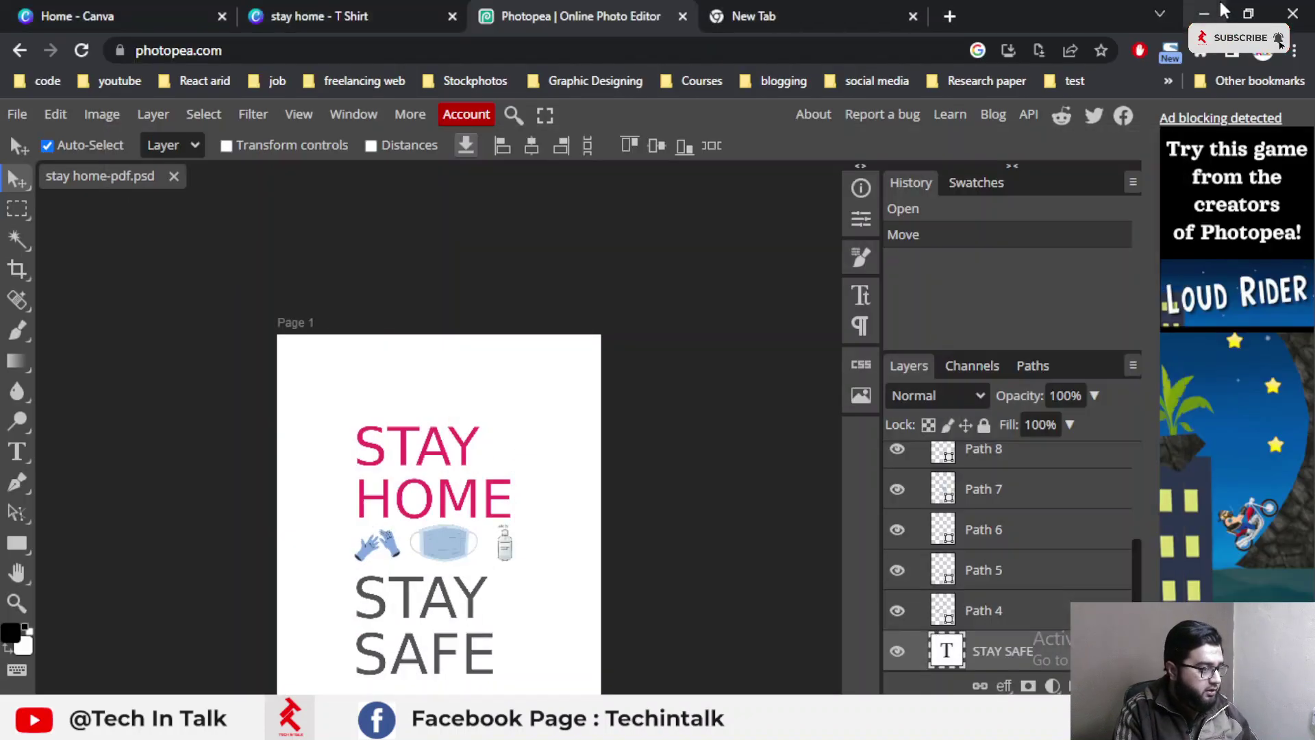
pyautogui.click(1204, 14)
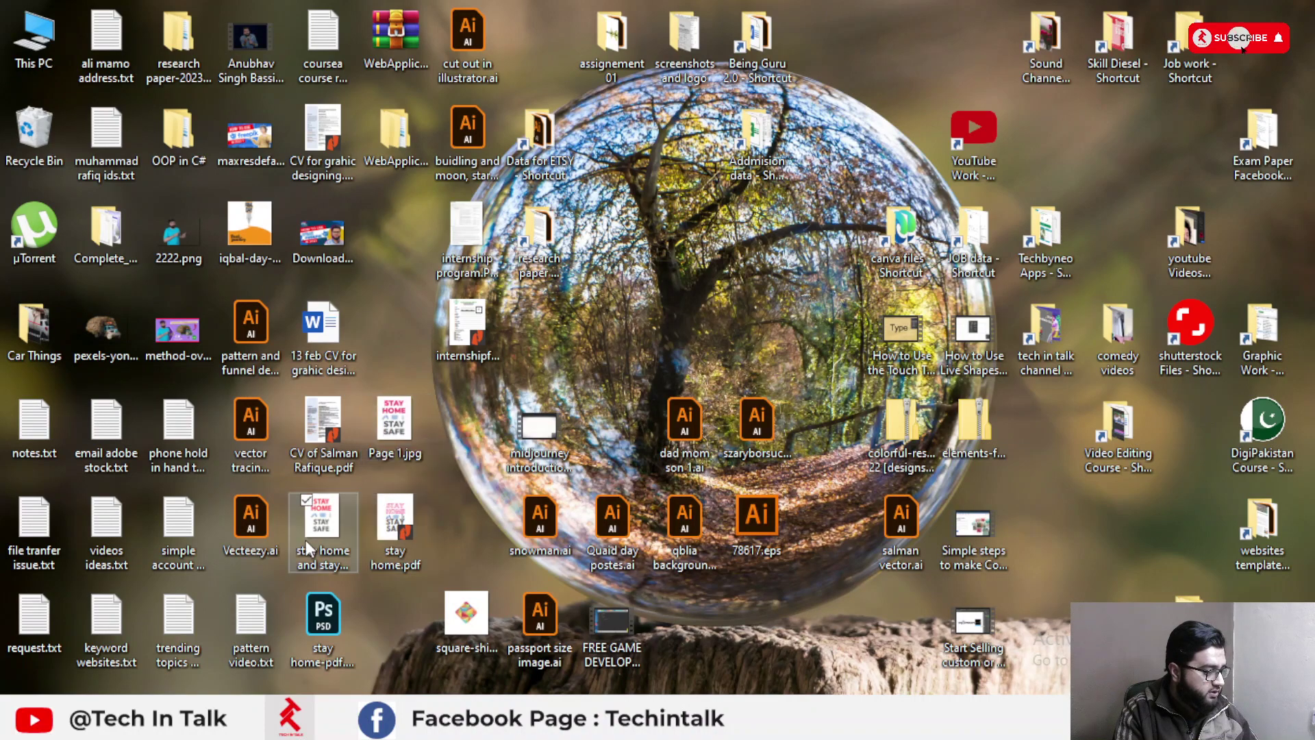
pyautogui.doubleClick(391, 428)
pyautogui.hotkey('alt', 'F4')
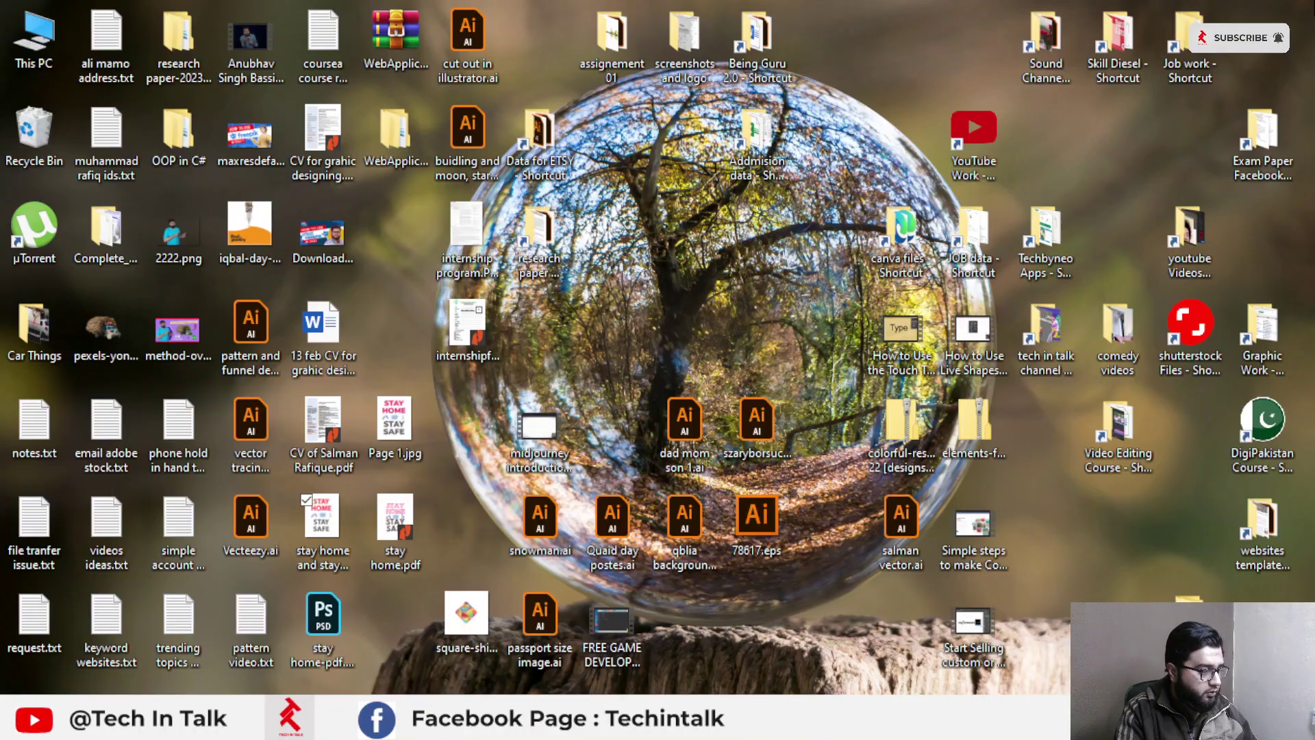
pyautogui.doubleClick(326, 522)
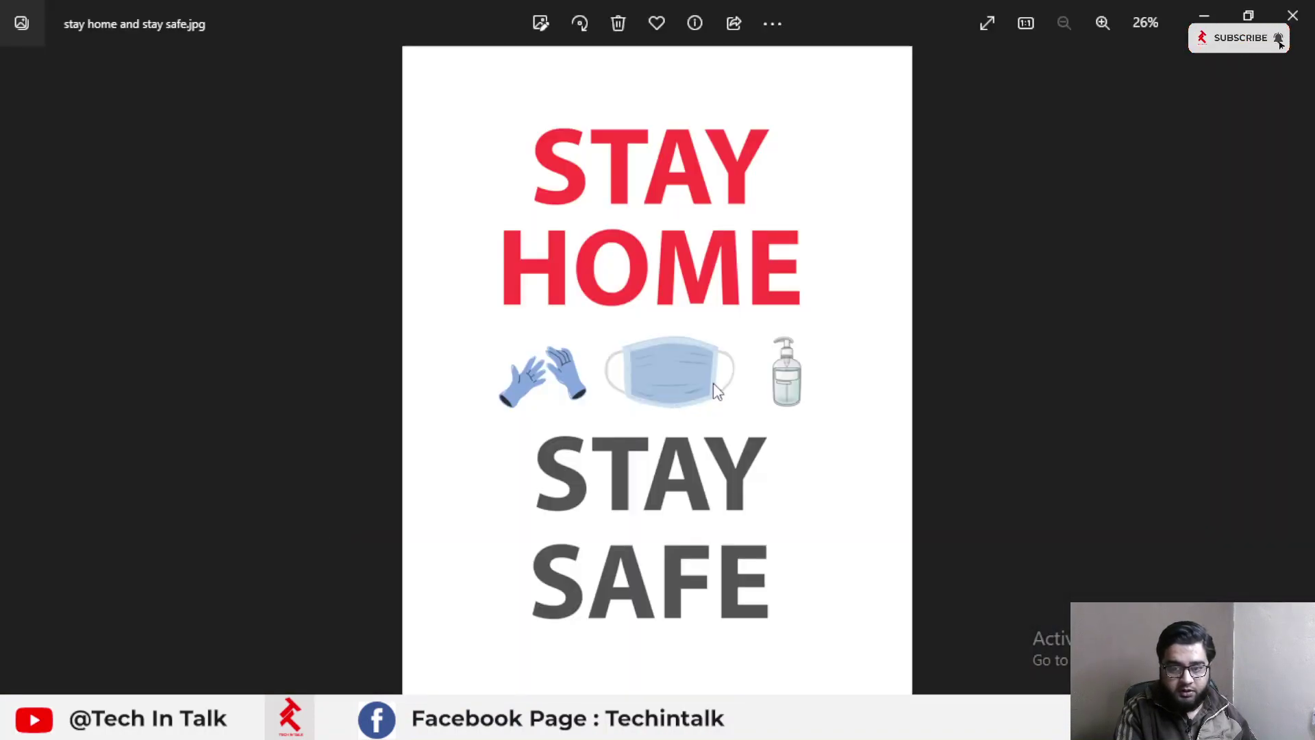
pyautogui.scroll(3, 715, 379)
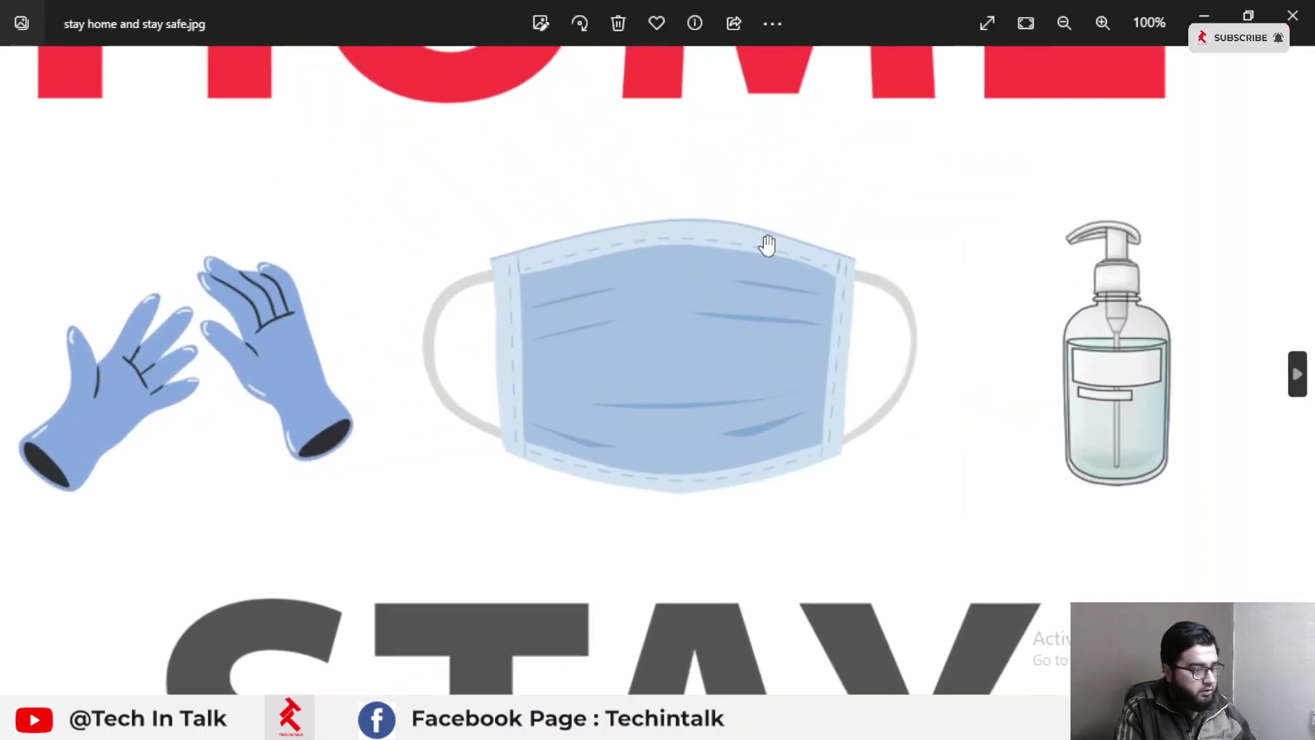
pyautogui.moveTo(767, 244); pyautogui.dragTo(610, 613)
pyautogui.scroll(-5, 701, 463)
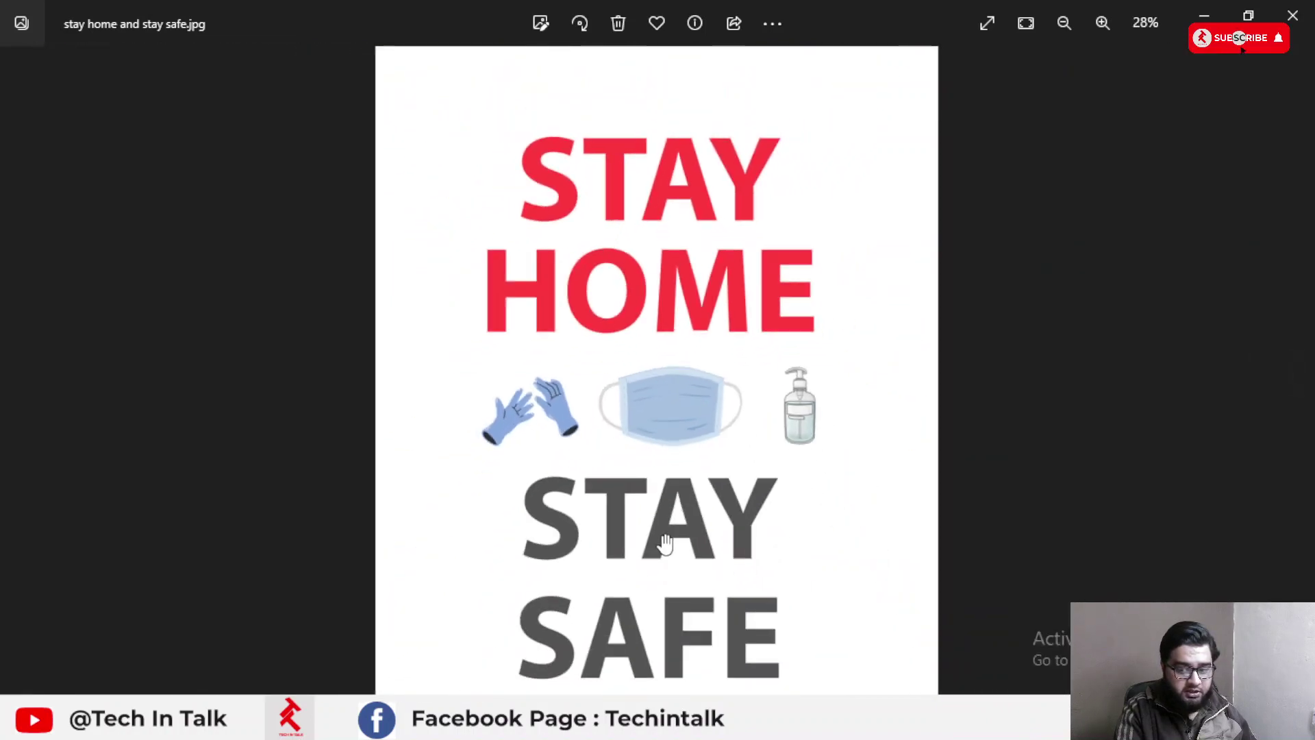
pyautogui.scroll(-1, 664, 544)
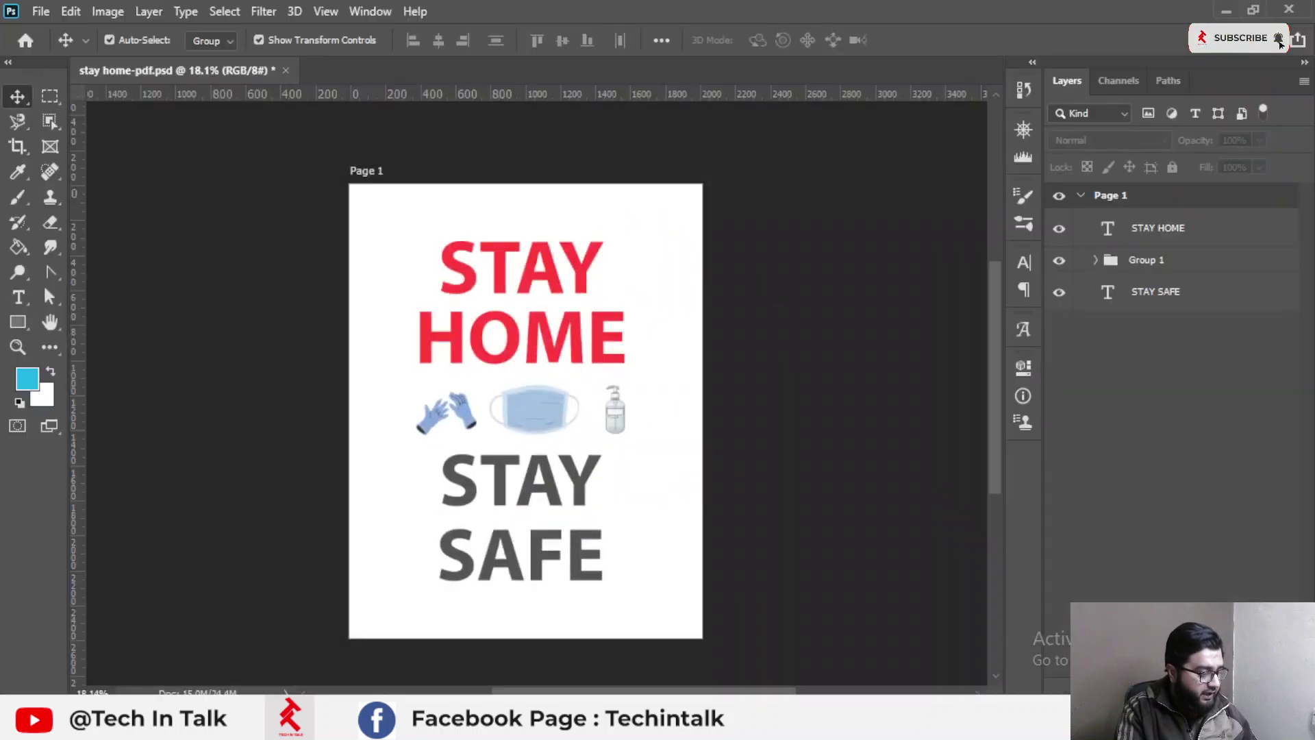
# Return to the stay home T-shirt design in Canva and review the download file types, including PDF Print.
pyautogui.click(433, 664)
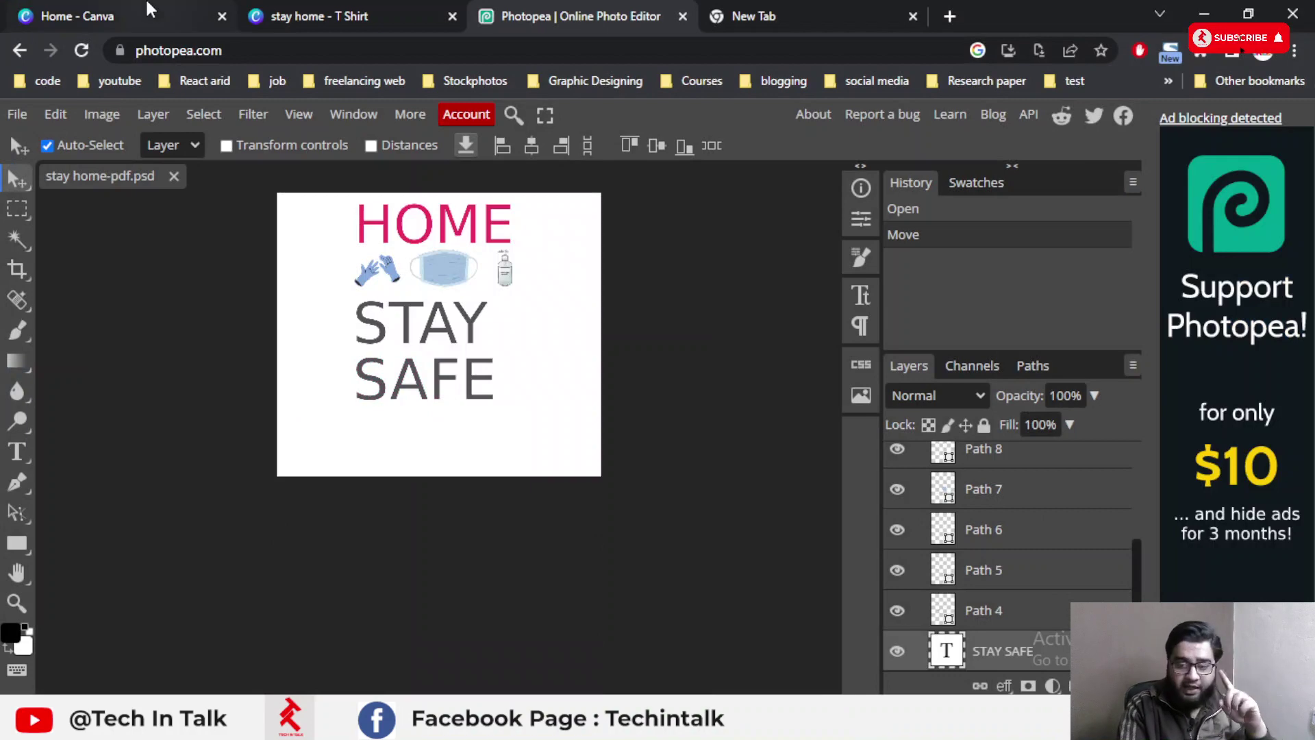
pyautogui.click(151, 13)
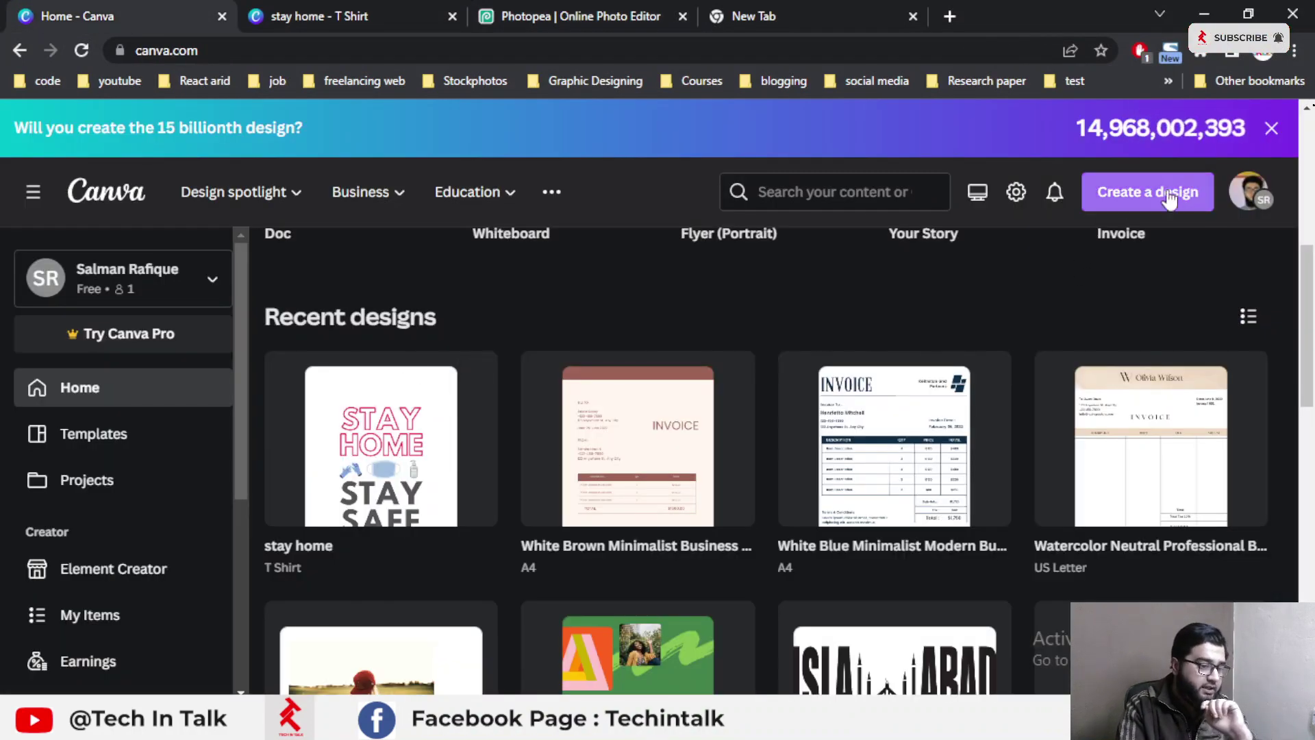
pyautogui.hotkey('ctrl', 'Tab')
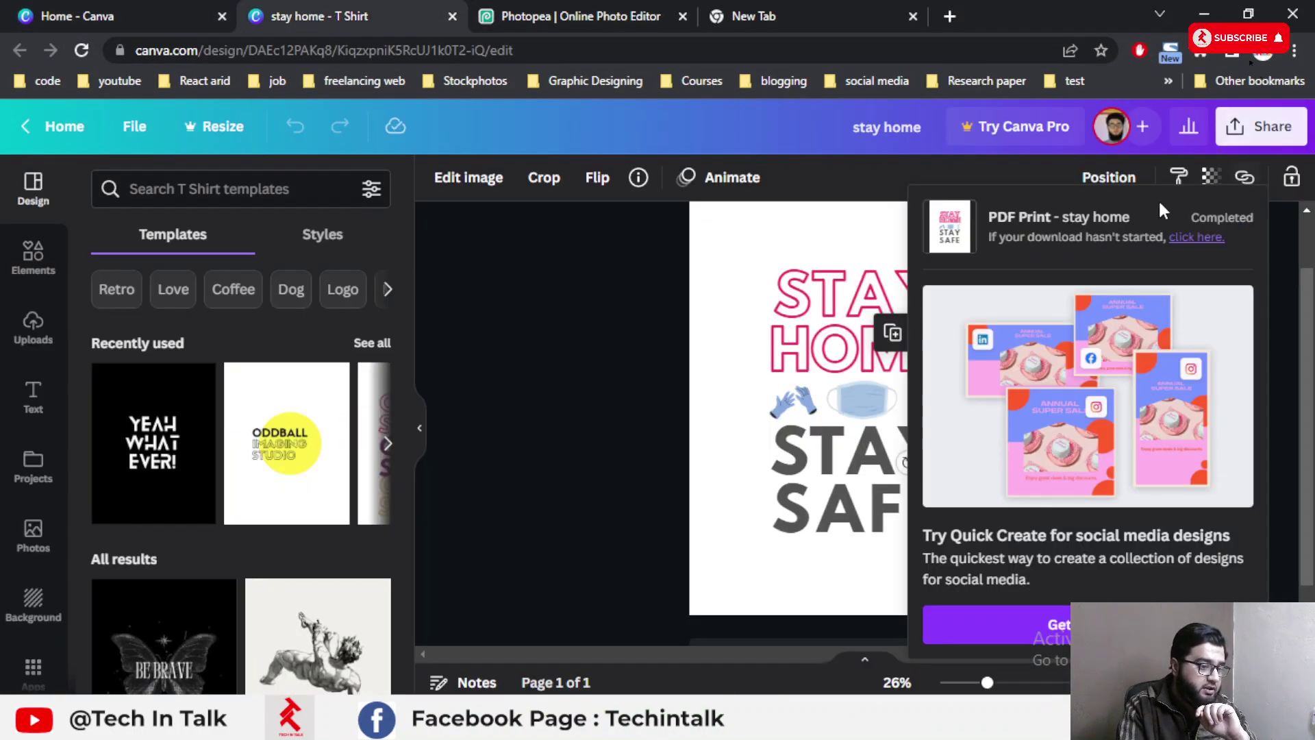
pyautogui.click(1151, 177)
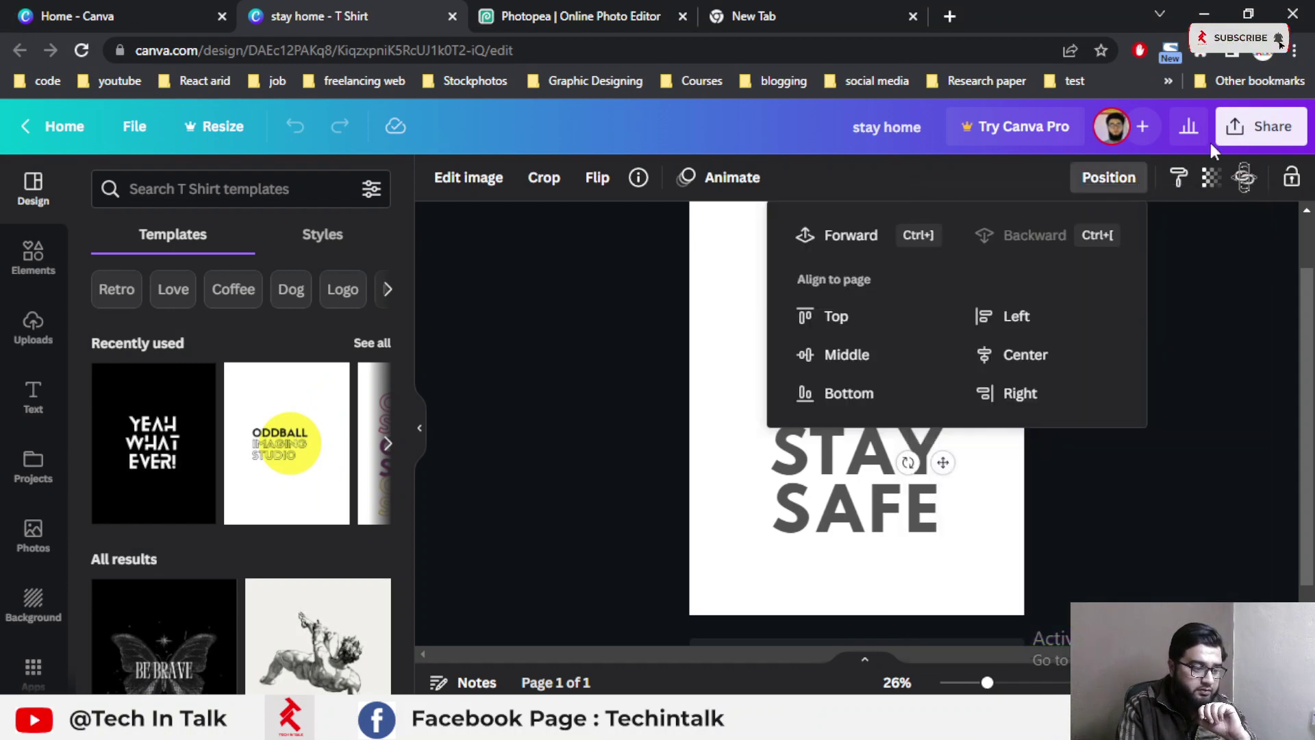
pyautogui.click(1260, 126)
pyautogui.click(1091, 350)
pyautogui.click(1091, 287)
pyautogui.scroll(-1, 961, 514)
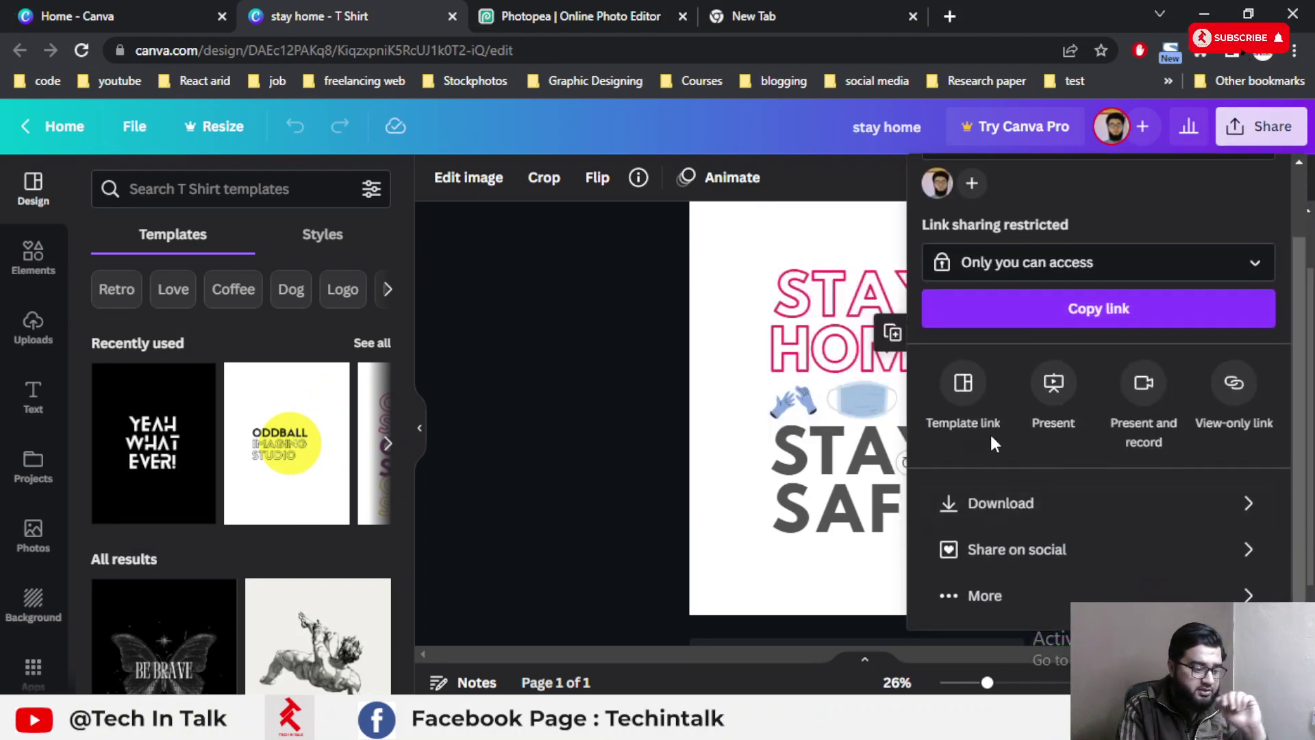
pyautogui.click(986, 502)
pyautogui.click(1068, 264)
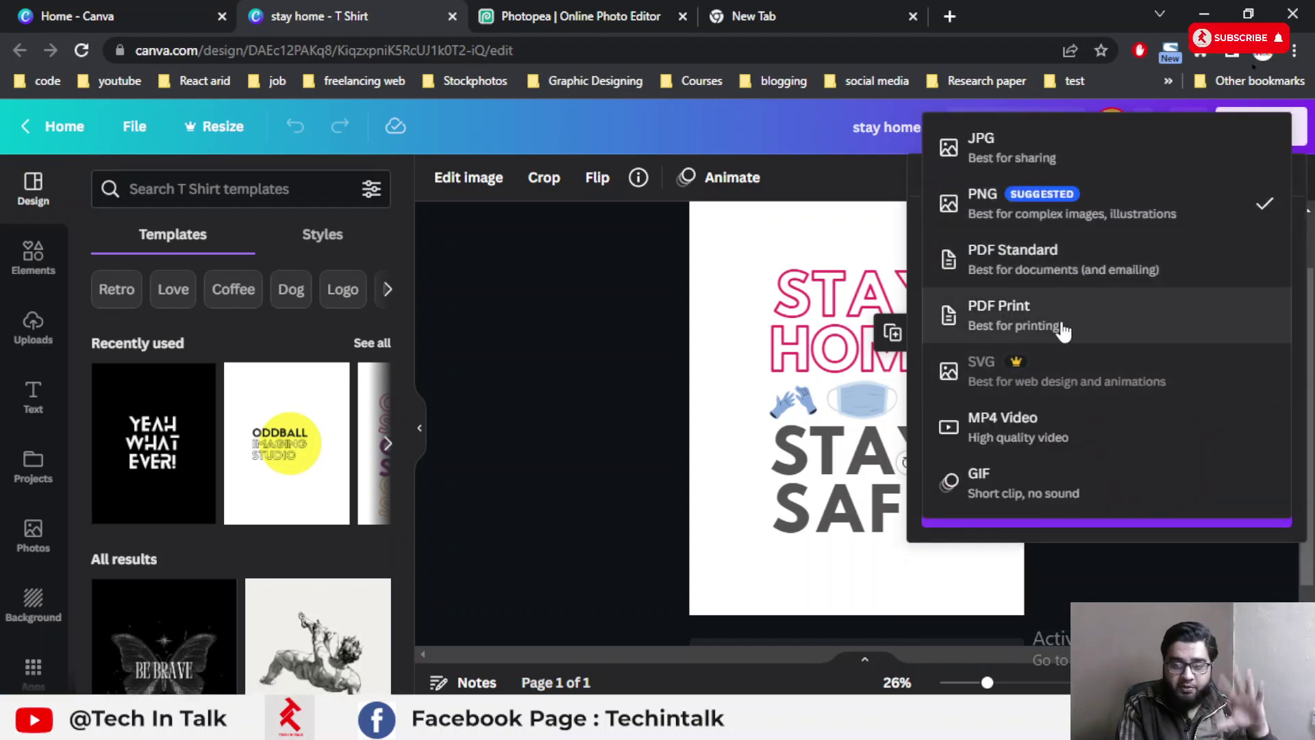
# Switch to Photopea and review the stay home-pdf.psd artwork and the file commands for opening and saving as PSD.
pyautogui.click(520, 14)
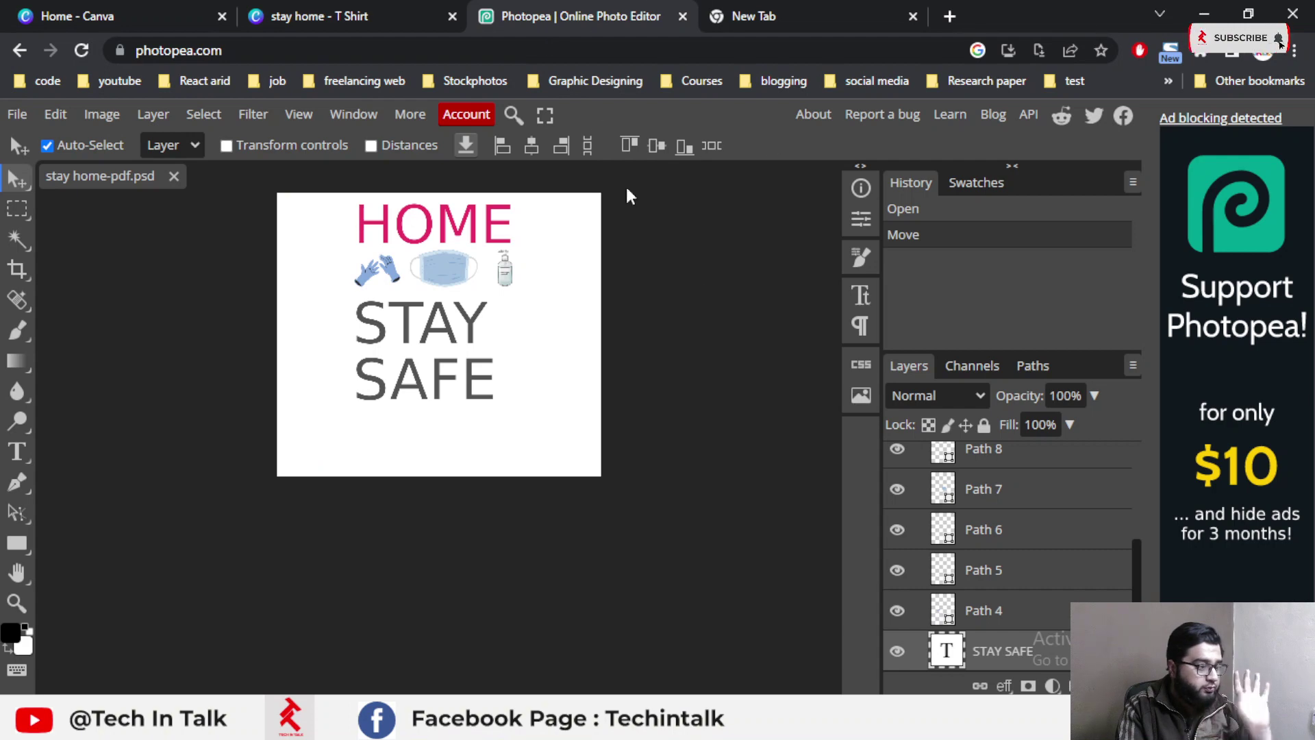
pyautogui.scroll(5, 714, 543)
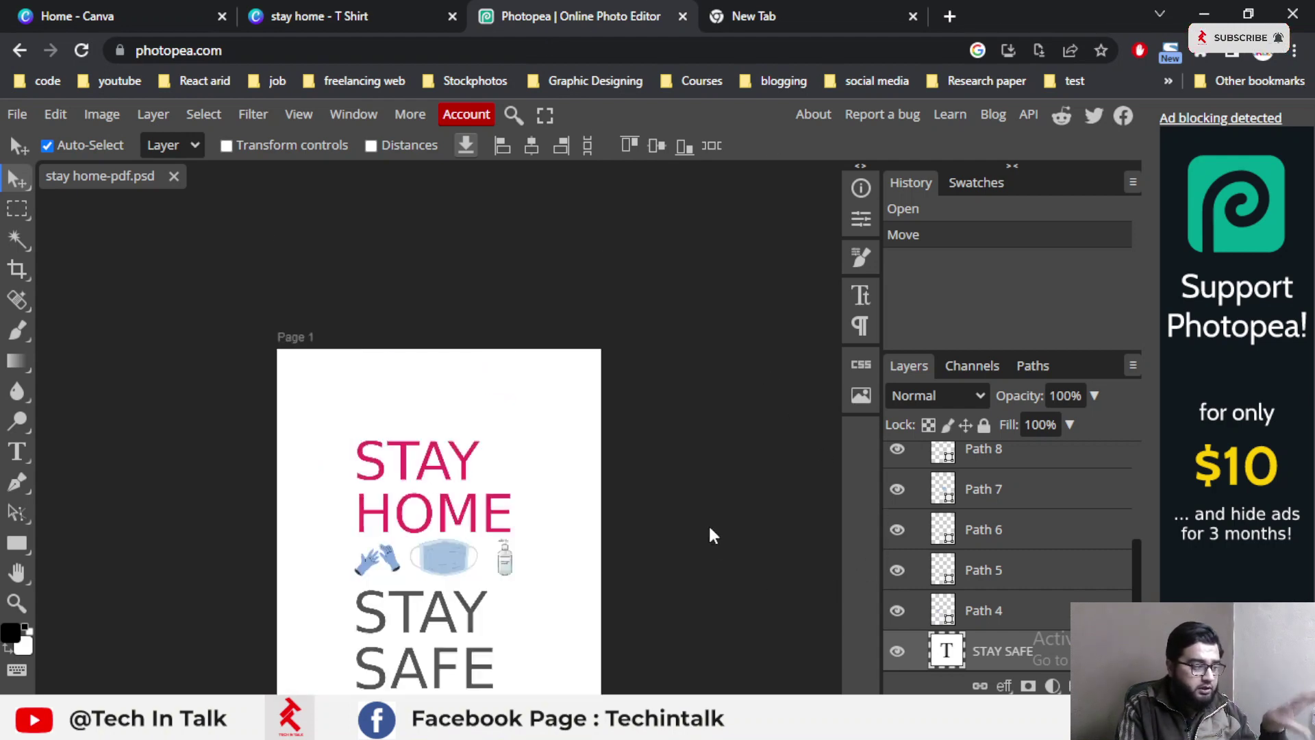
pyautogui.scroll(-5, 770, 523)
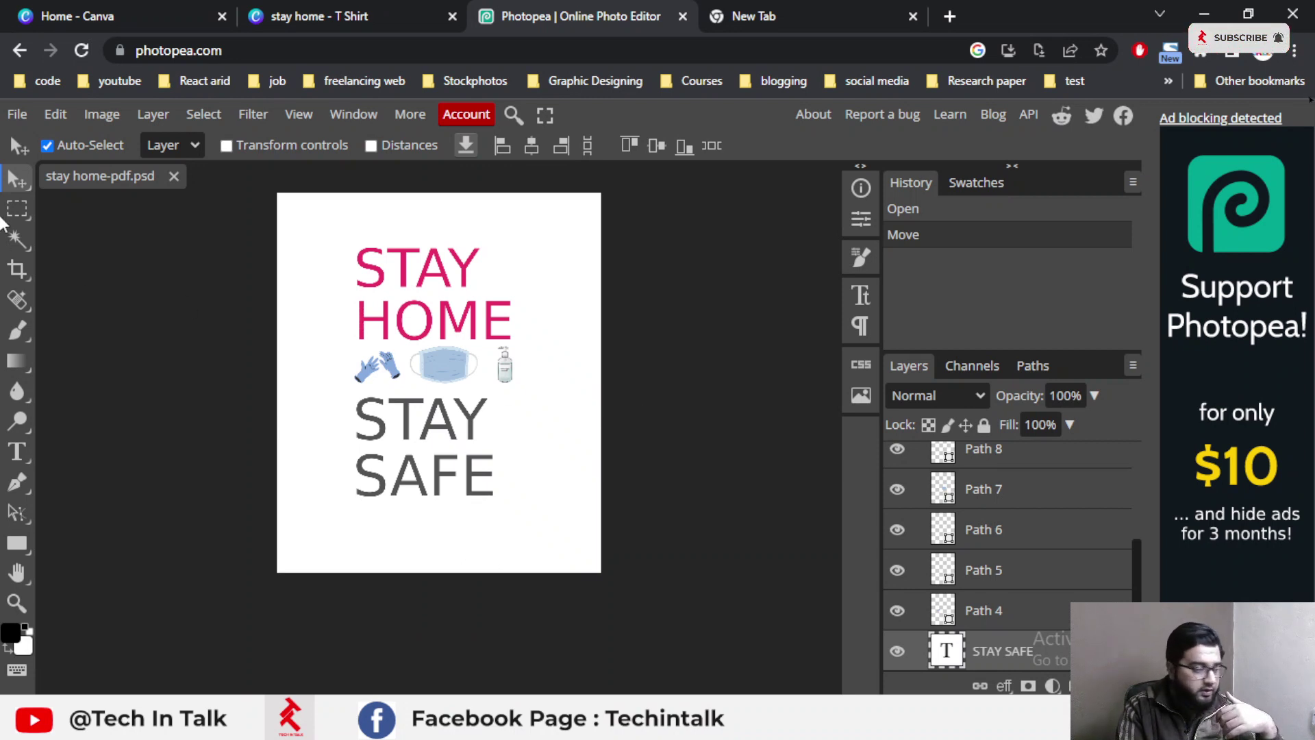
pyautogui.click(22, 120)
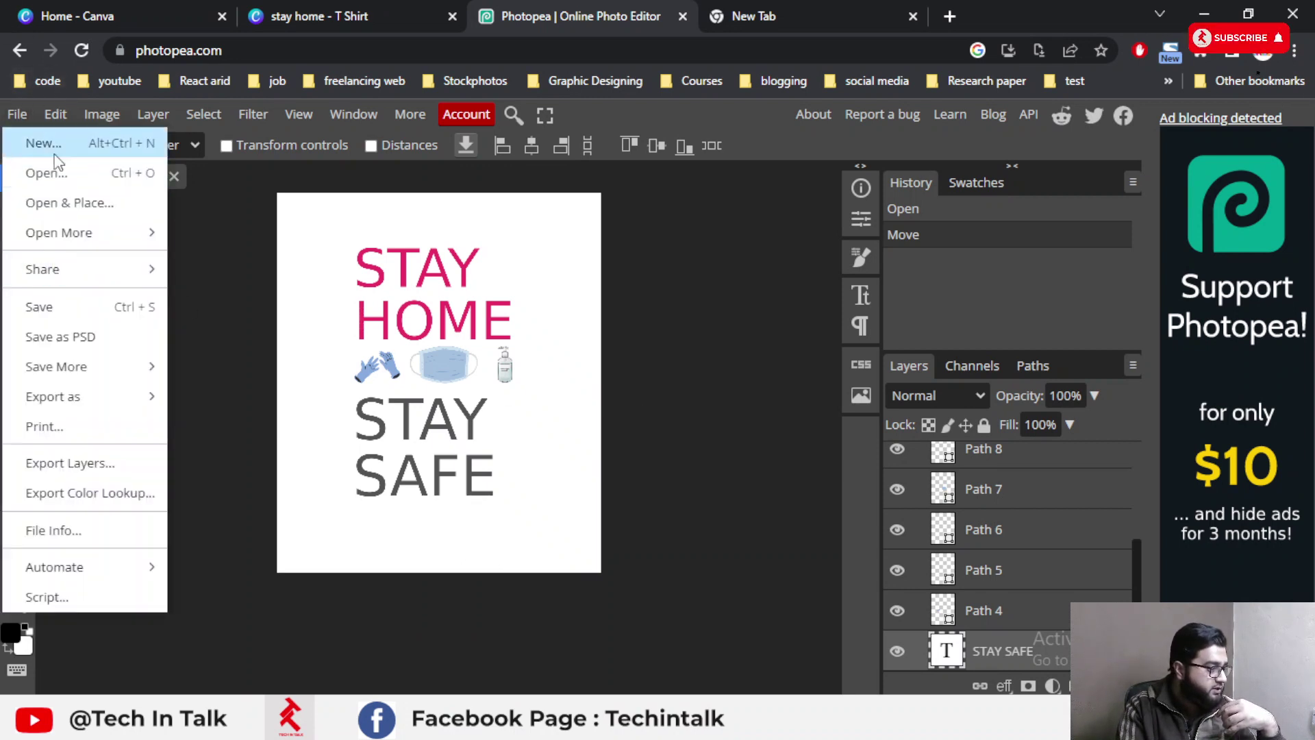
pyautogui.click(761, 441)
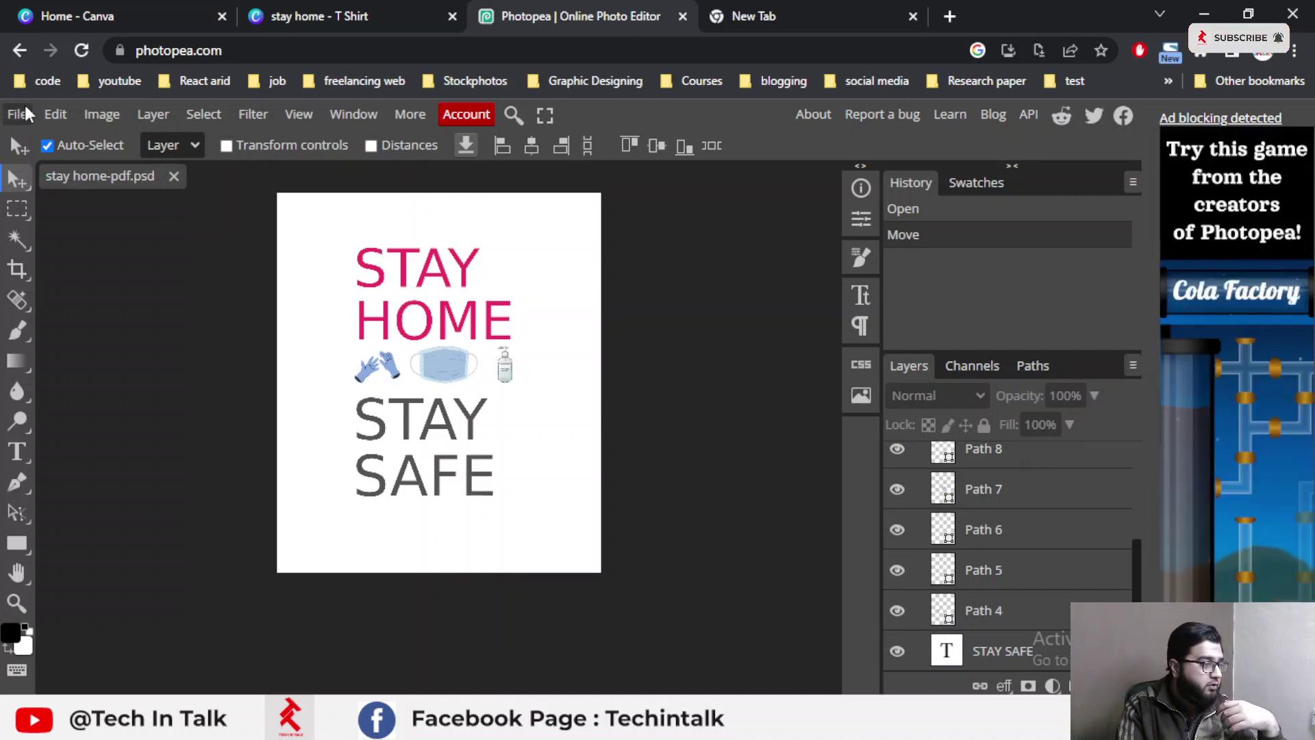
pyautogui.click(17, 114)
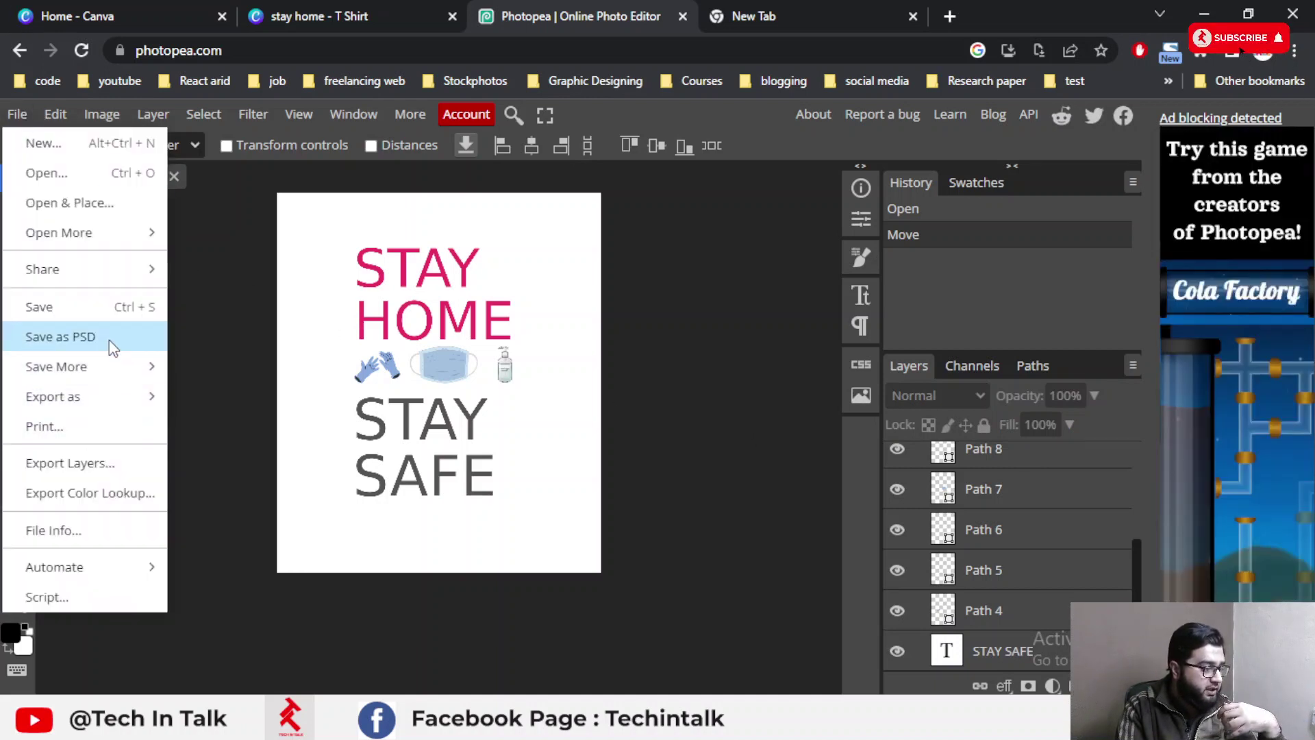